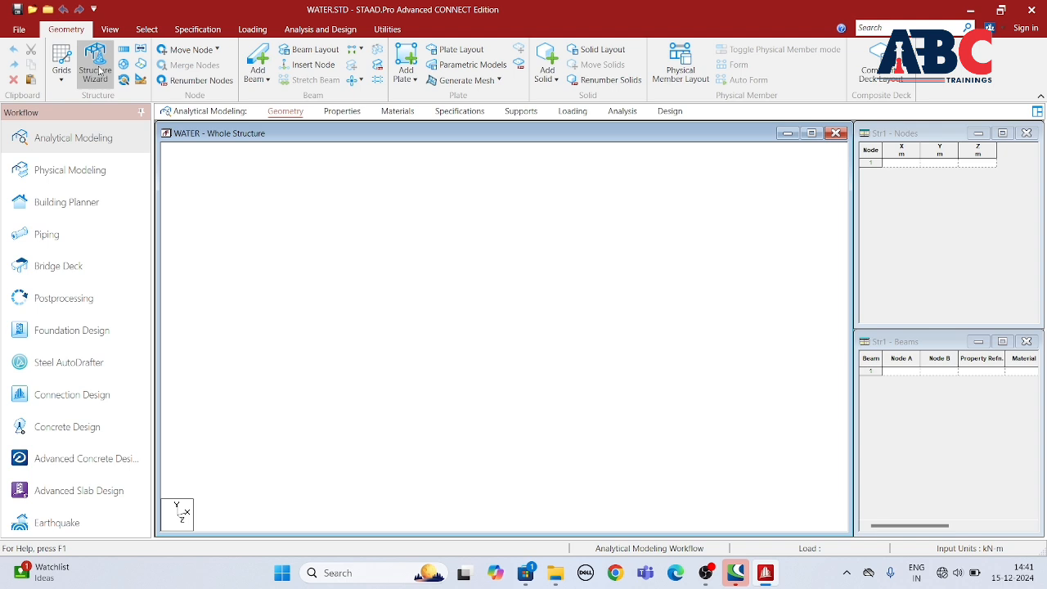
Step: Generate a Reverse Cylindrical Frame prototype of 5 m radius and 12 m length, with 4 bays along the length and 8 around the periphery
{"action": "left_click", "coordinate": [97, 72]}
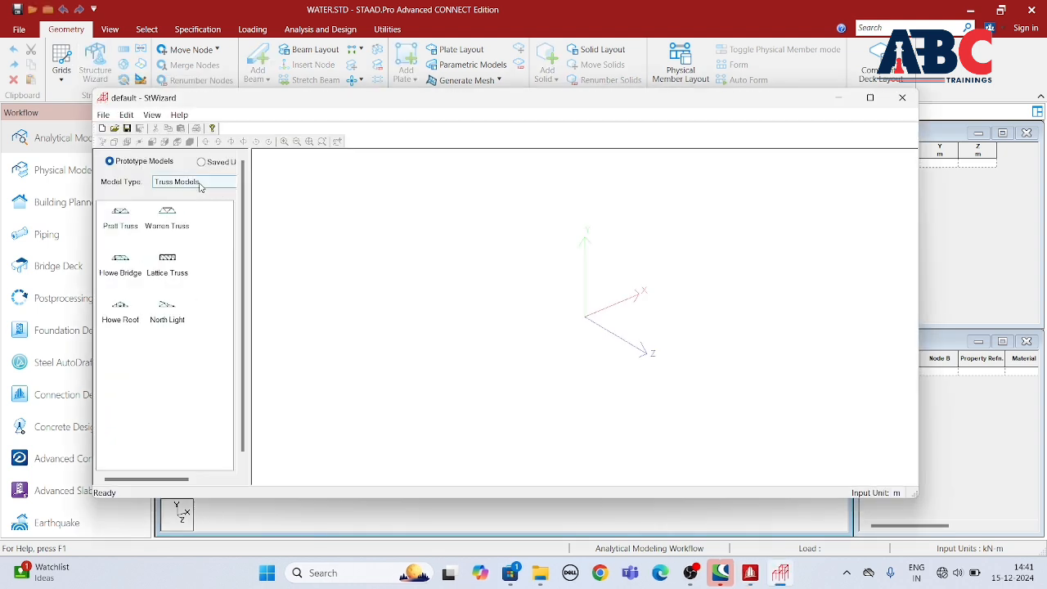
{"action": "left_click", "coordinate": [200, 183]}
{"action": "left_click", "coordinate": [176, 200]}
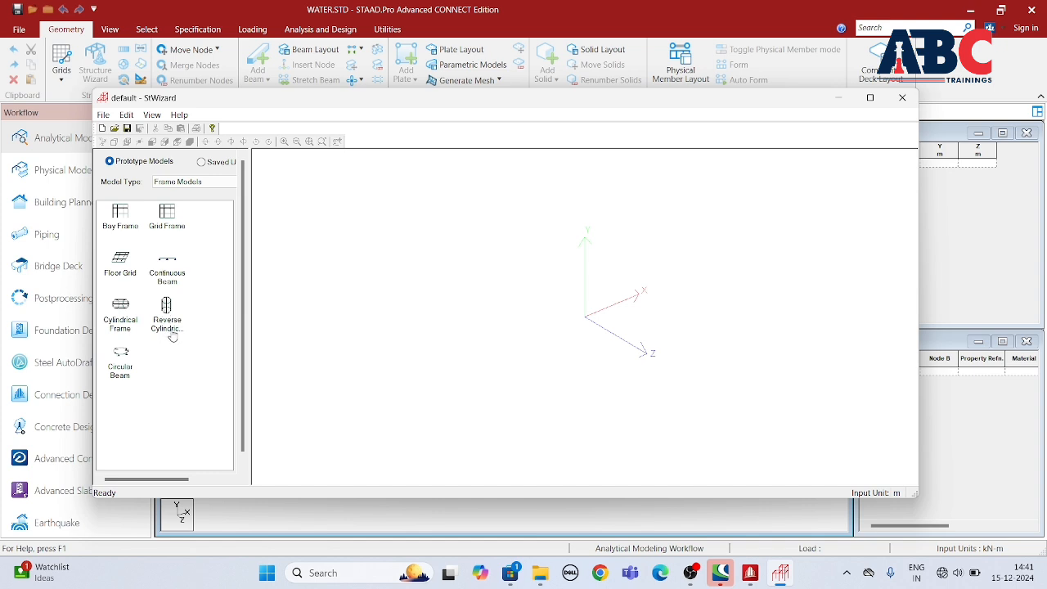
{"action": "left_click_drag", "start_coordinate": [166, 310], "coordinate": [489, 272]}
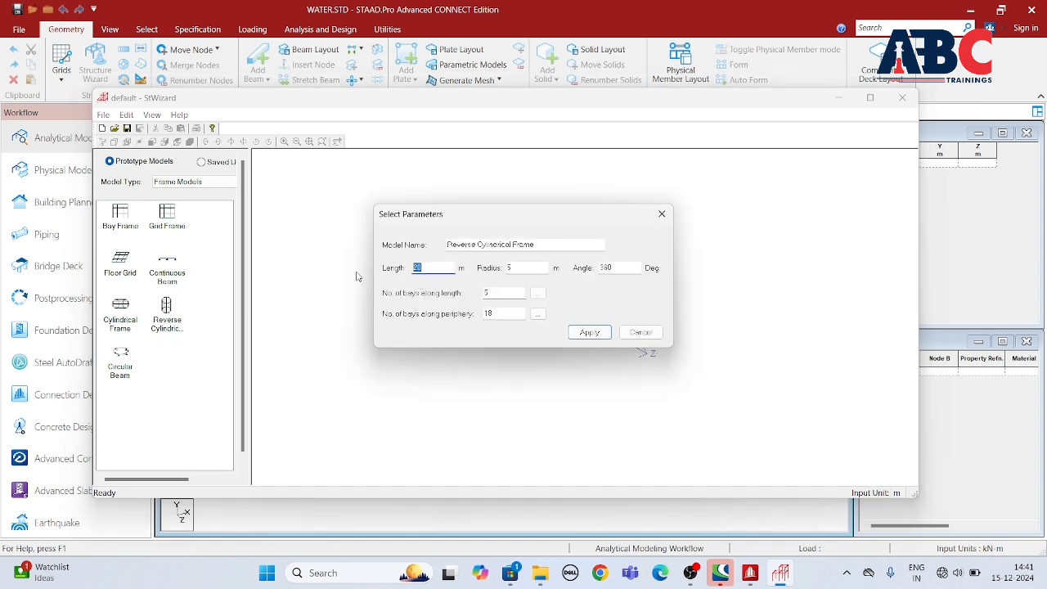
{"action": "key", "text": "Tab"}
{"action": "left_click", "coordinate": [490, 314]}
{"action": "left_click", "coordinate": [598, 337]}
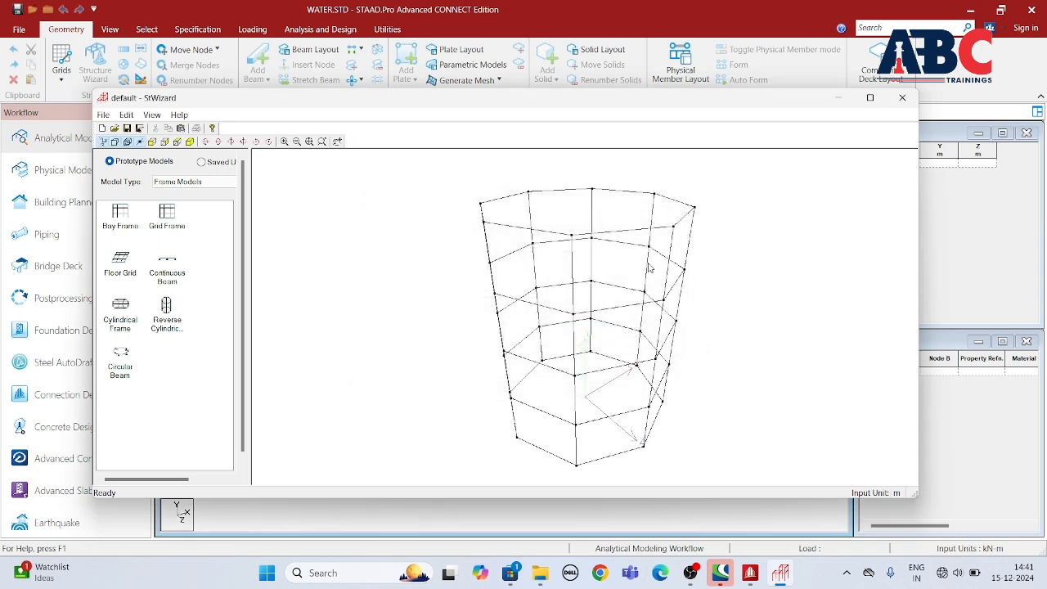
Step: Transfer the cylindrical frame into the model at X, Y and Z of 0 m
{"action": "left_click", "coordinate": [902, 98]}
{"action": "left_click", "coordinate": [563, 315]}
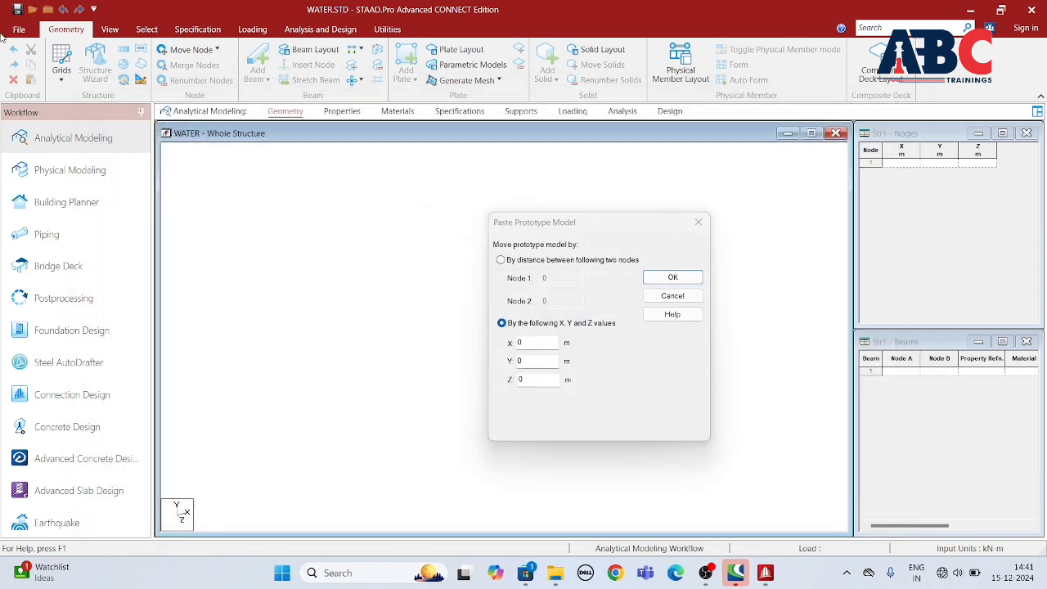
{"action": "left_click", "coordinate": [656, 277]}
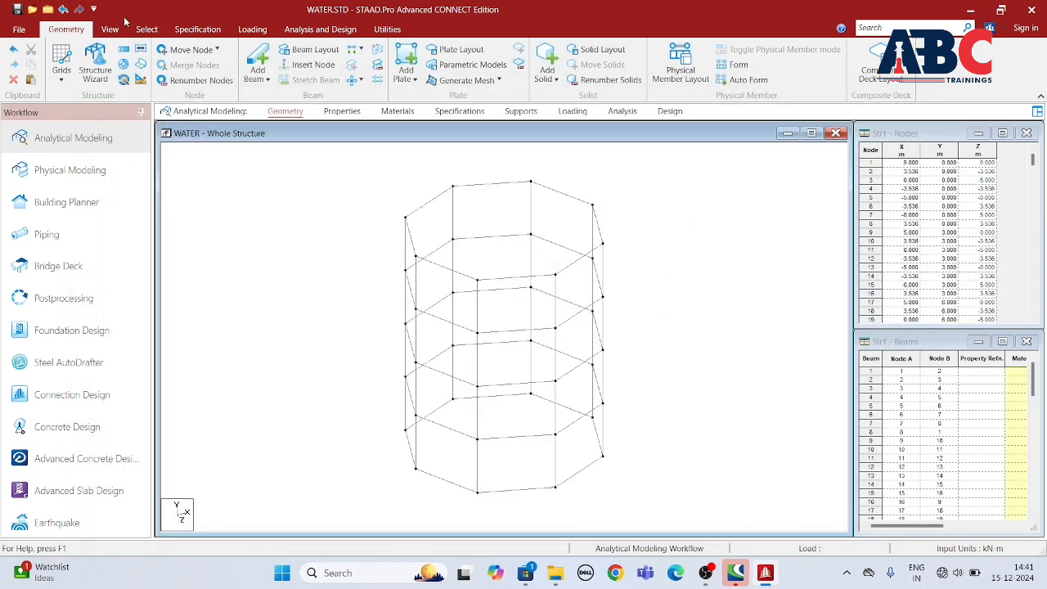
Step: Delete the ring of beams at the topmost level of the frame, working from the front elevation
{"action": "left_click", "coordinate": [109, 29]}
{"action": "left_click", "coordinate": [281, 66]}
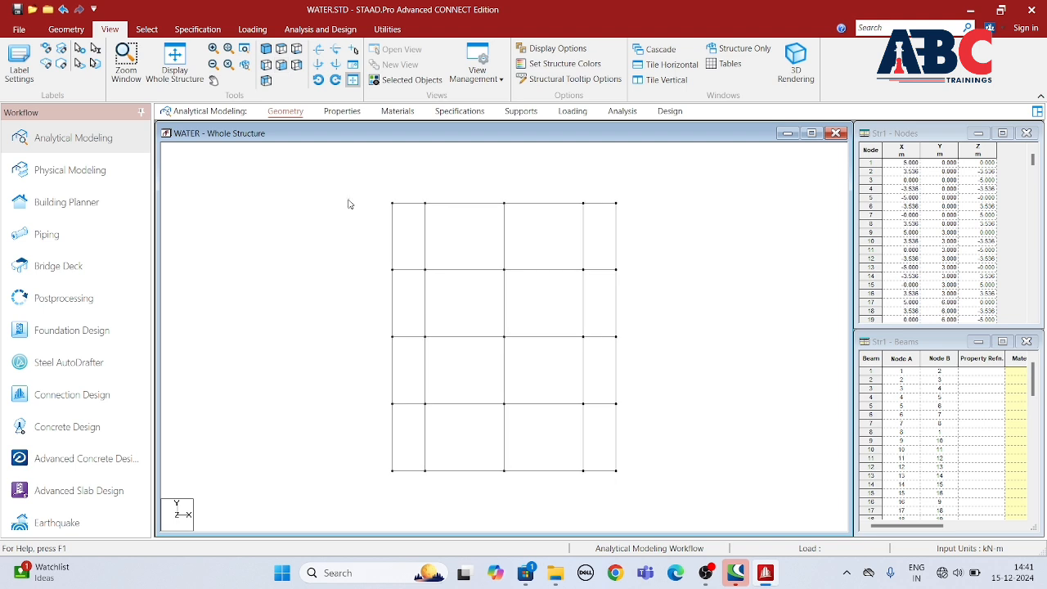
{"action": "left_click", "coordinate": [593, 208]}
{"action": "key", "text": "Delete"}
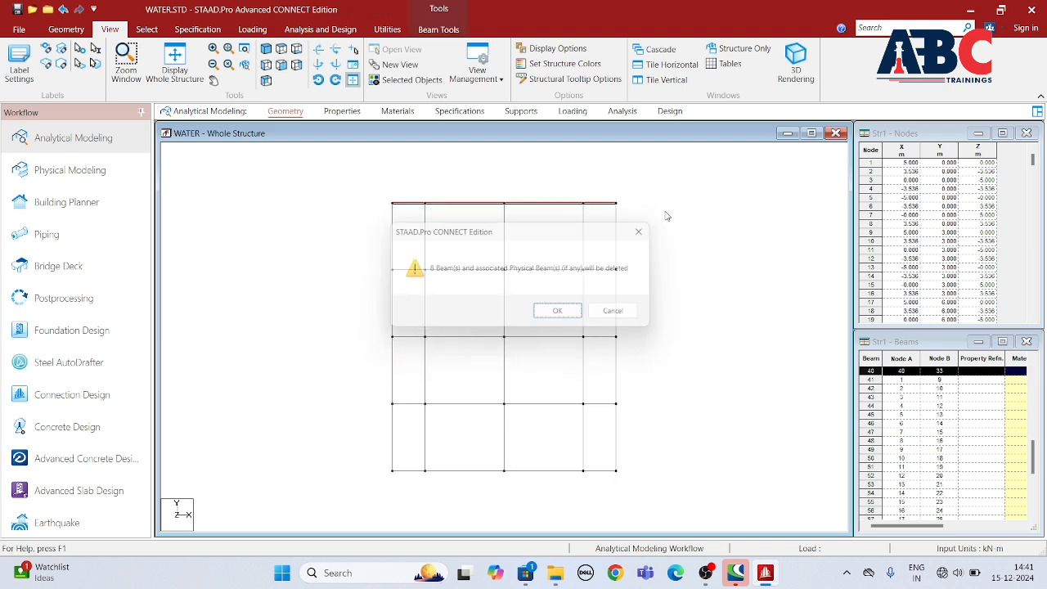
{"action": "left_click", "coordinate": [548, 312]}
Step: Delete the ring of beams at the base level and return the frame to isometric view
{"action": "left_click_drag", "start_coordinate": [339, 463], "coordinate": [708, 520]}
{"action": "key", "text": "Delete"}
{"action": "left_click", "coordinate": [564, 314]}
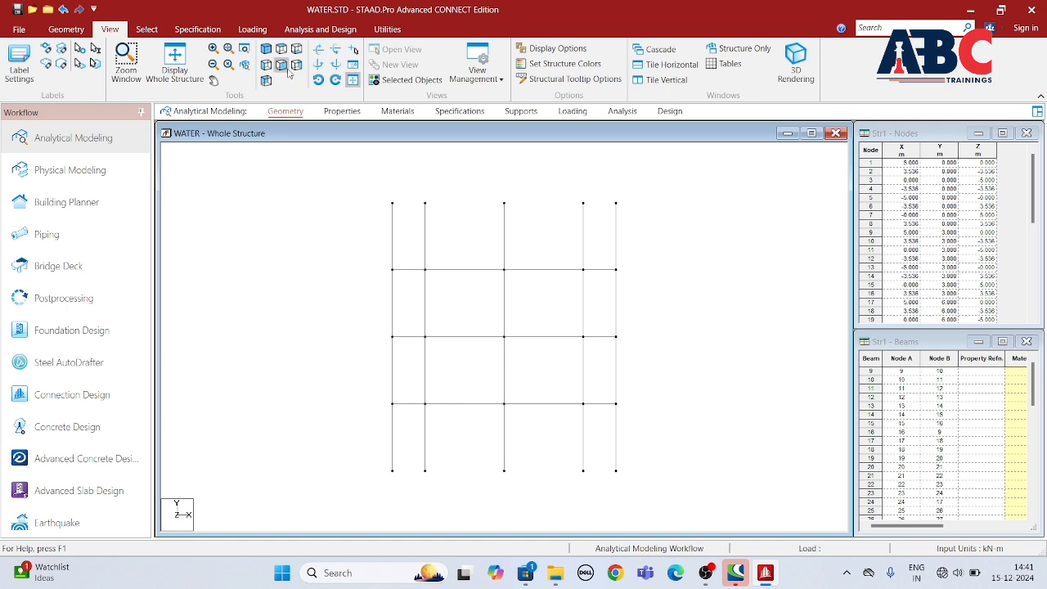
{"action": "left_click", "coordinate": [266, 49]}
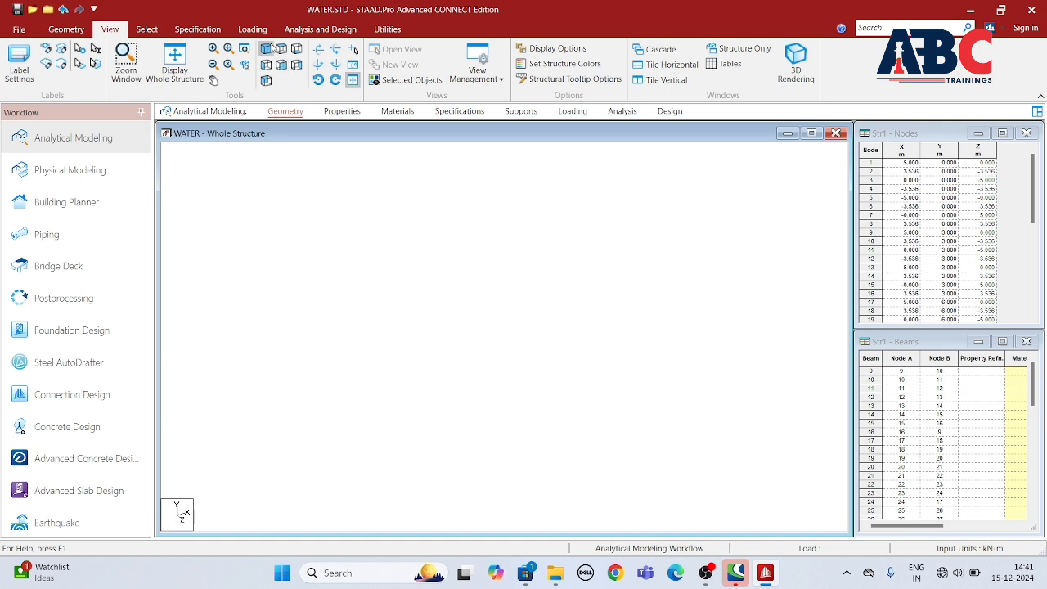
{"action": "left_click", "coordinate": [153, 66]}
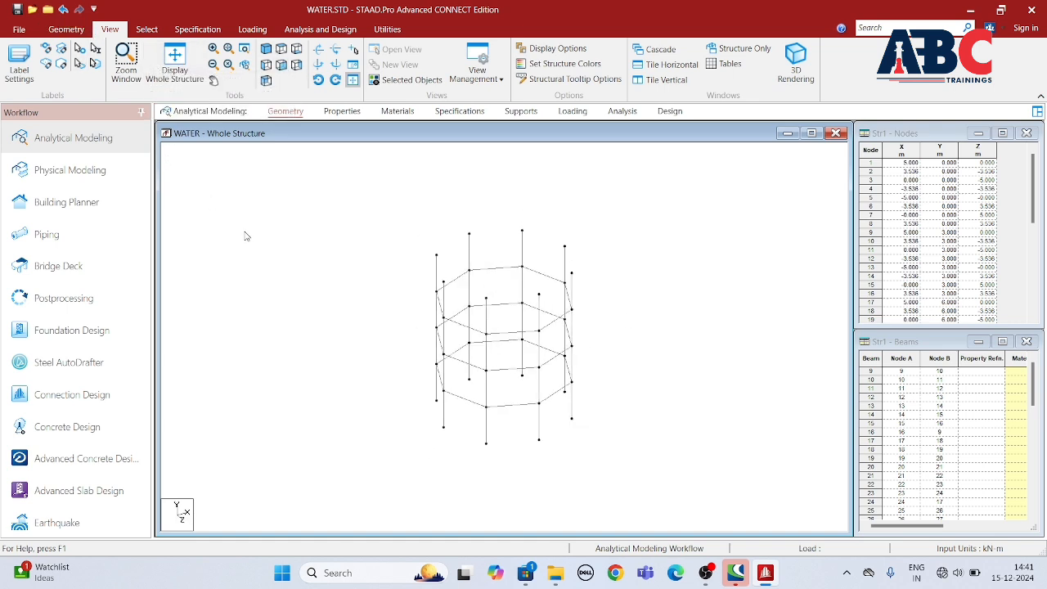
Step: Generate a Circular Beam prototype with a 5 m radius, 360-degree angle and 18 bays along the periphery
{"action": "left_click", "coordinate": [72, 29]}
{"action": "left_click", "coordinate": [95, 68]}
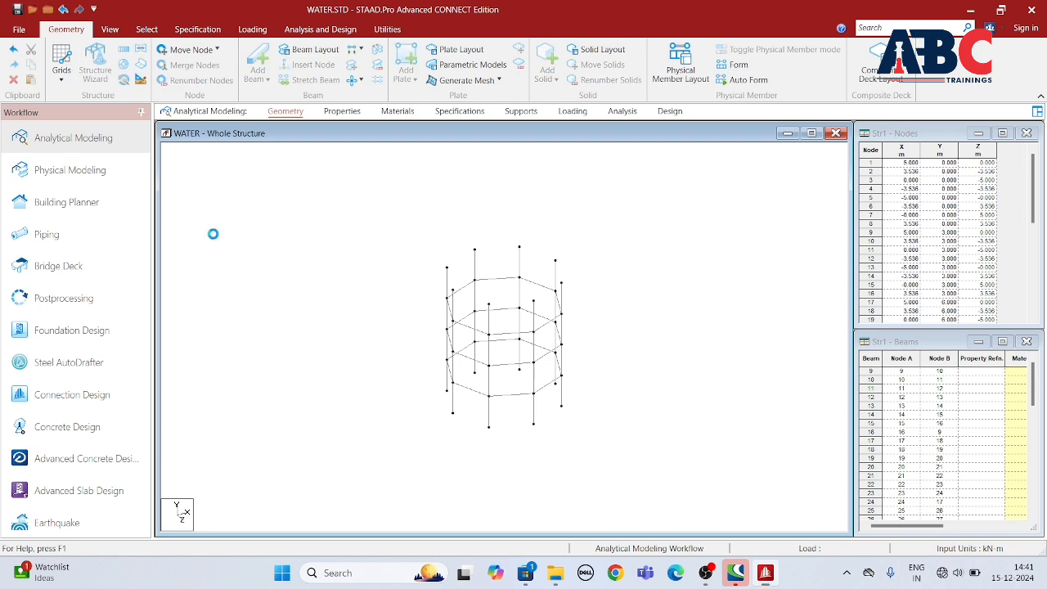
{"action": "left_click", "coordinate": [211, 198]}
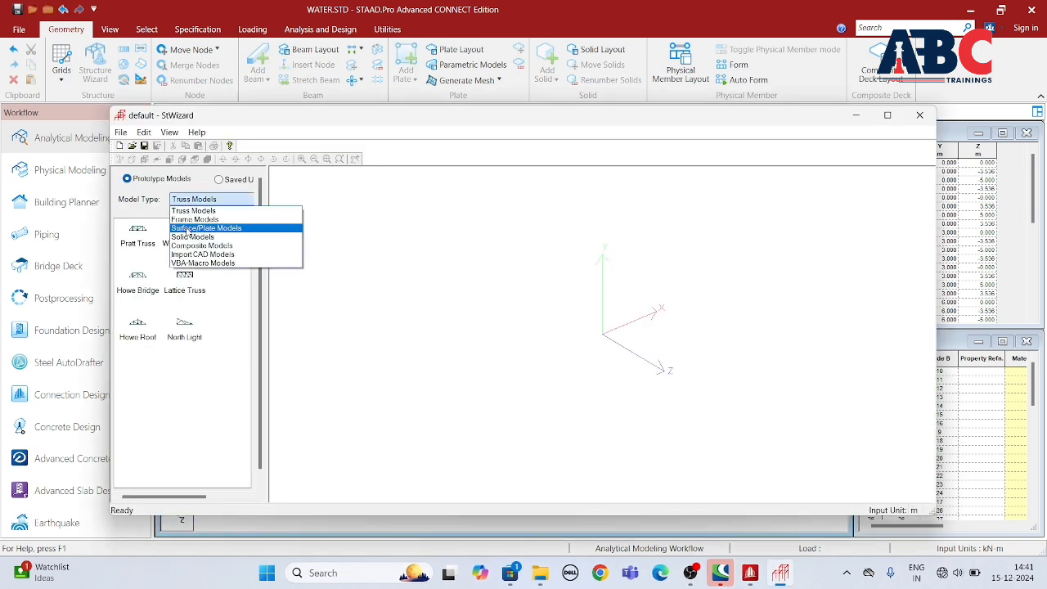
{"action": "left_click", "coordinate": [200, 210]}
{"action": "double_click", "coordinate": [148, 384]}
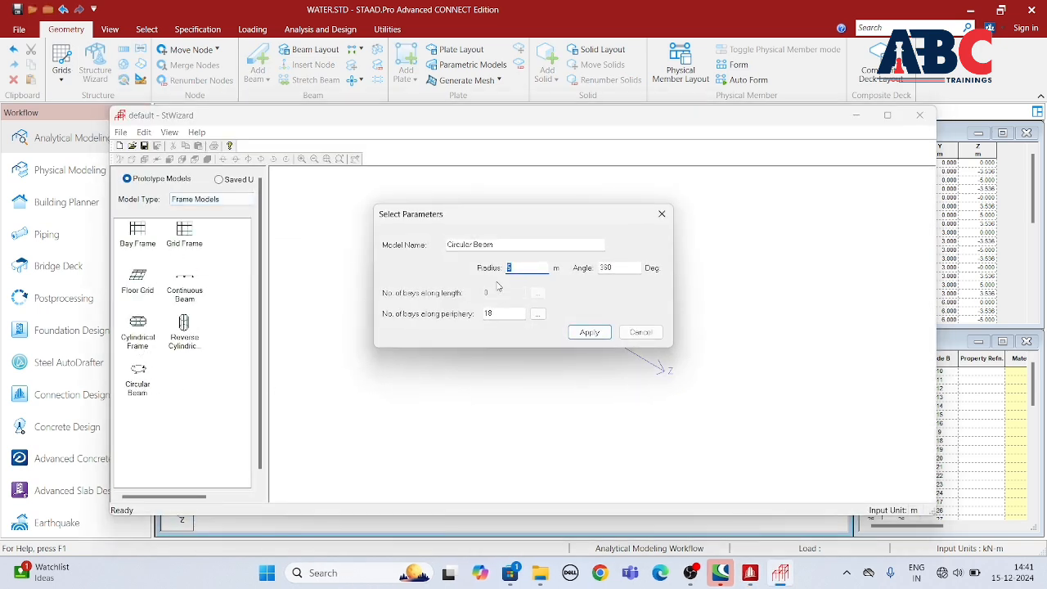
{"action": "left_click", "coordinate": [590, 332]}
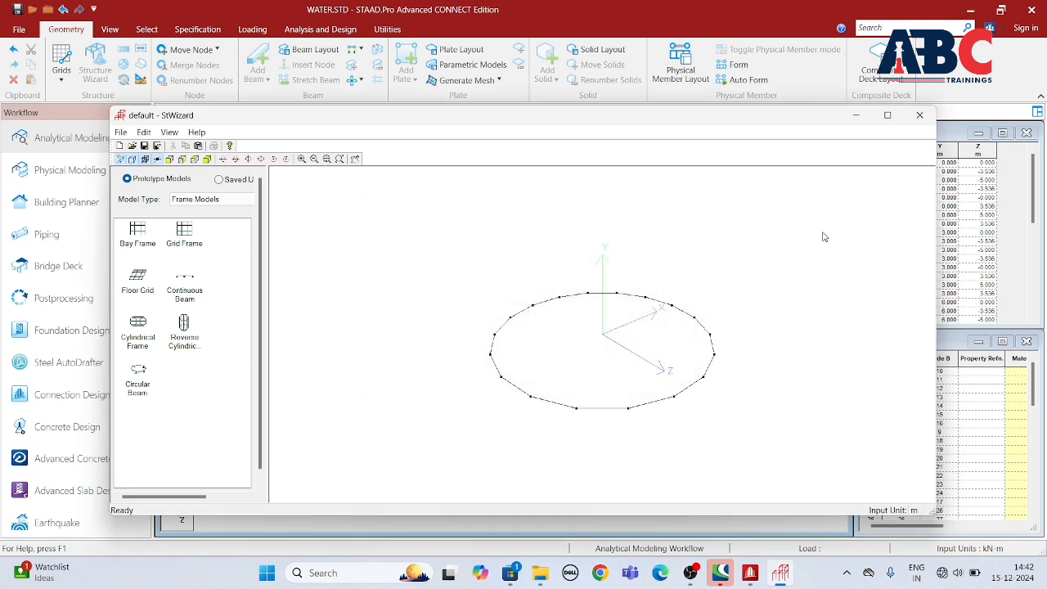
Step: Transfer the circular beam into the model at Y 12 m, on top of the columns
{"action": "left_click", "coordinate": [920, 115]}
{"action": "left_click", "coordinate": [562, 313]}
{"action": "left_click_drag", "start_coordinate": [536, 365], "coordinate": [492, 386]}
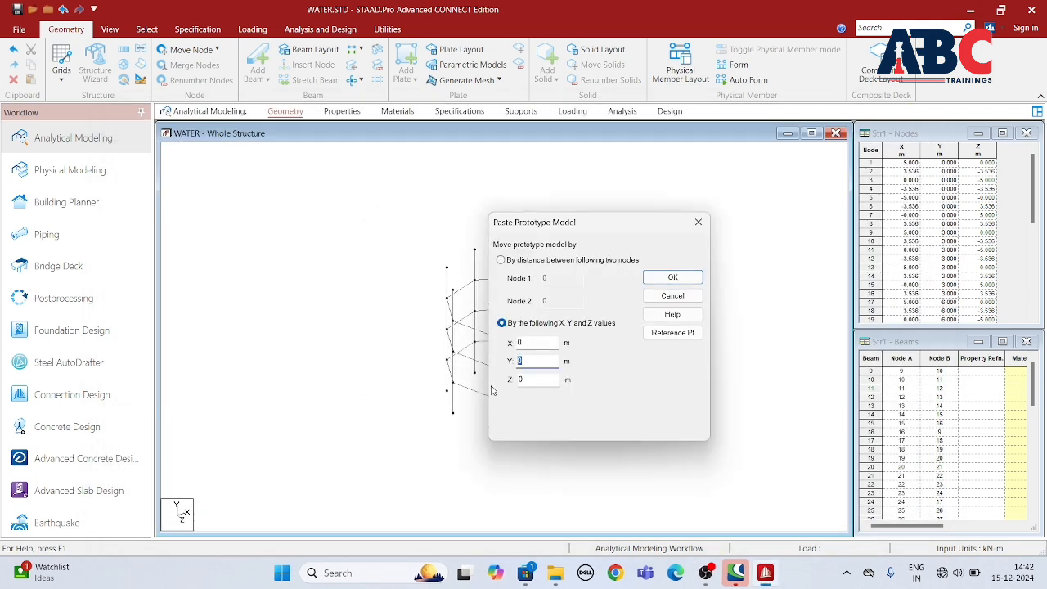
{"action": "left_click", "coordinate": [653, 281]}
{"action": "left_click", "coordinate": [565, 319]}
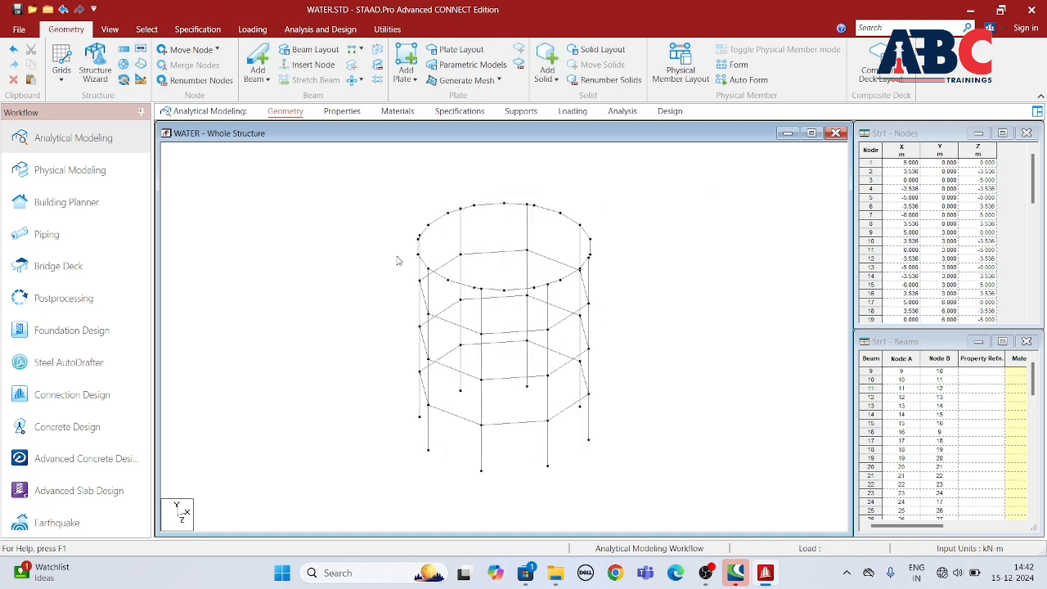
Step: Copy the circular ring beam at the column tops and paste it 5 m higher in Y
{"action": "left_click", "coordinate": [109, 29]}
{"action": "left_click", "coordinate": [281, 64]}
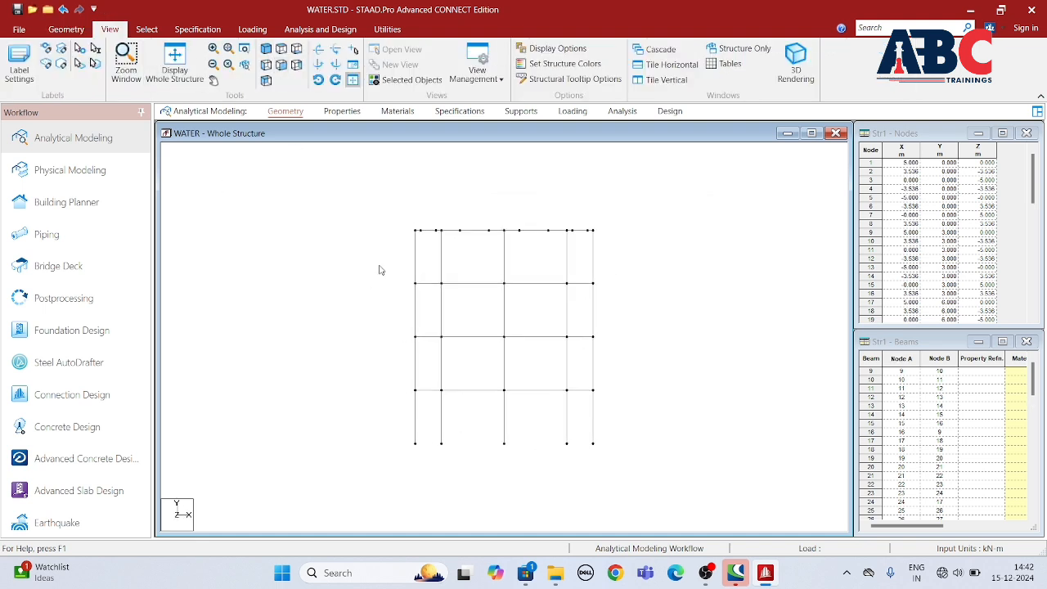
{"action": "left_click_drag", "start_coordinate": [383, 200], "coordinate": [659, 247]}
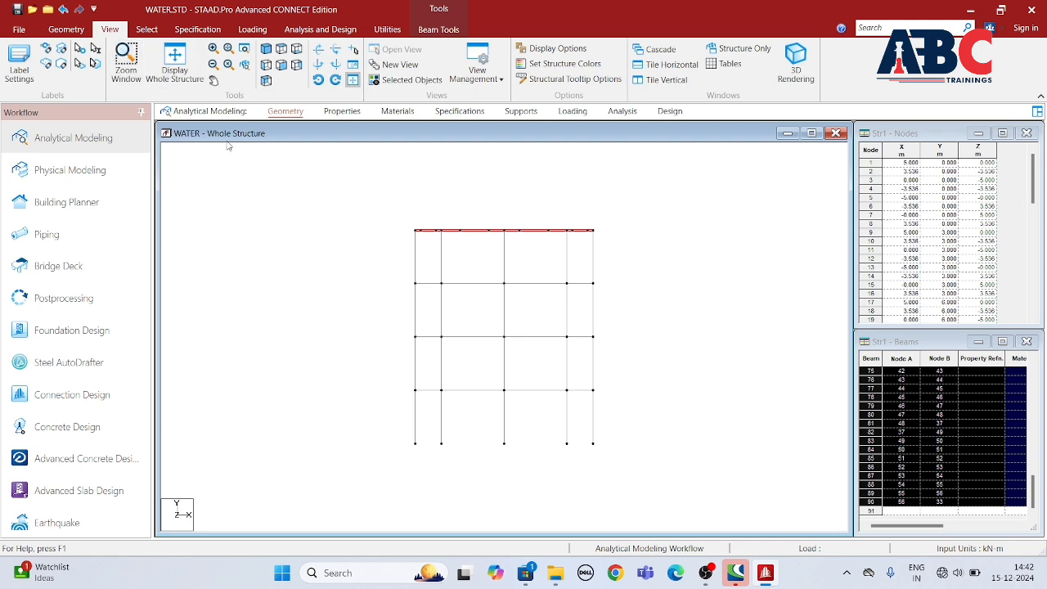
{"action": "right_click", "coordinate": [279, 228]}
{"action": "left_click", "coordinate": [299, 189]}
{"action": "right_click", "coordinate": [303, 219]}
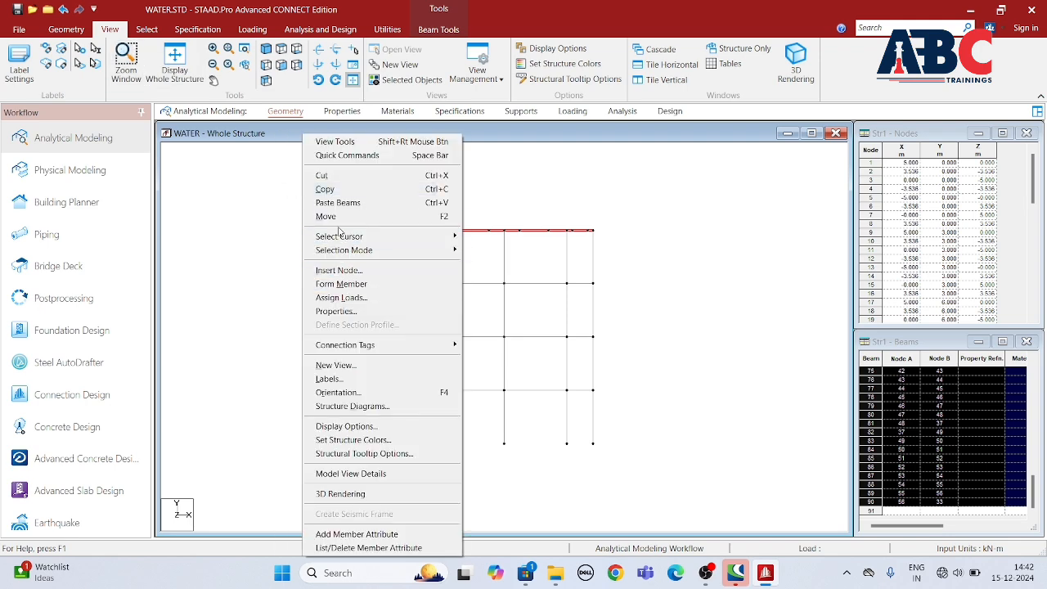
{"action": "left_click", "coordinate": [338, 202]}
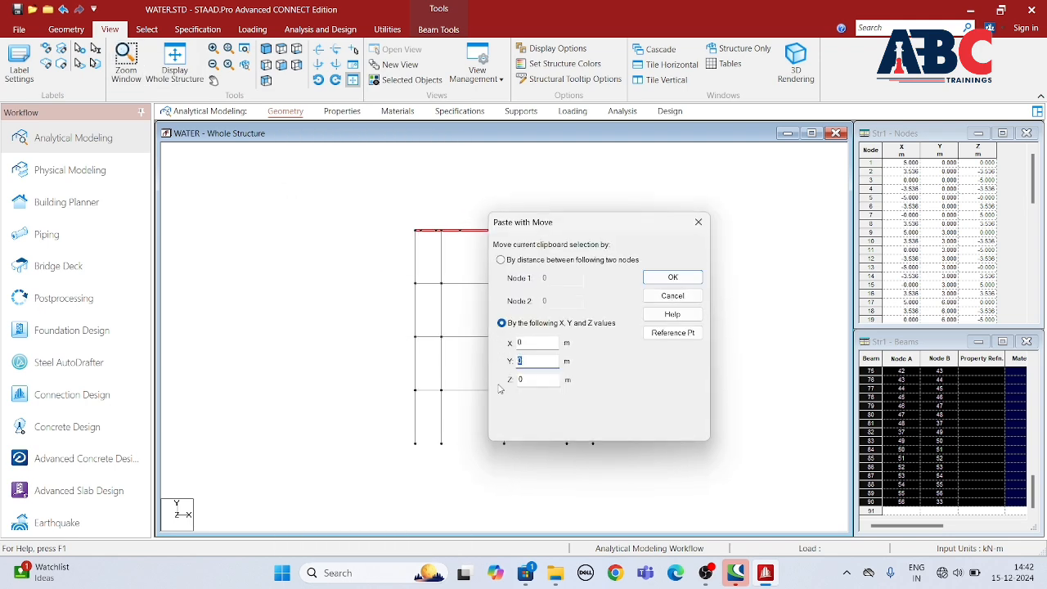
{"action": "type", "text": "5"}
{"action": "left_click", "coordinate": [672, 278]}
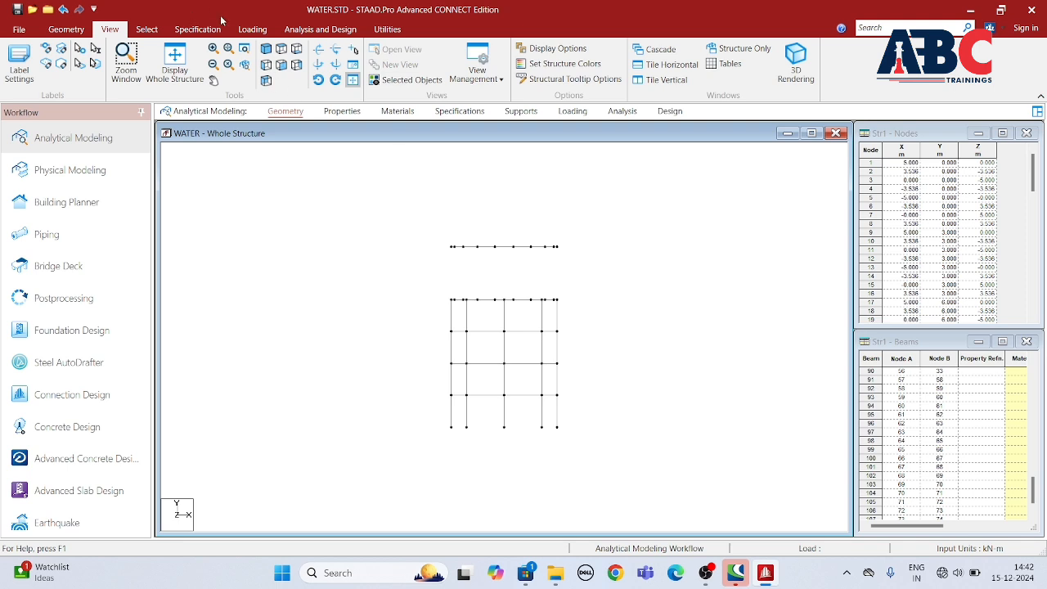
{"action": "left_click", "coordinate": [265, 50]}
{"action": "scroll", "coordinate": [582, 327], "scroll_direction": "up", "scroll_amount": 6}
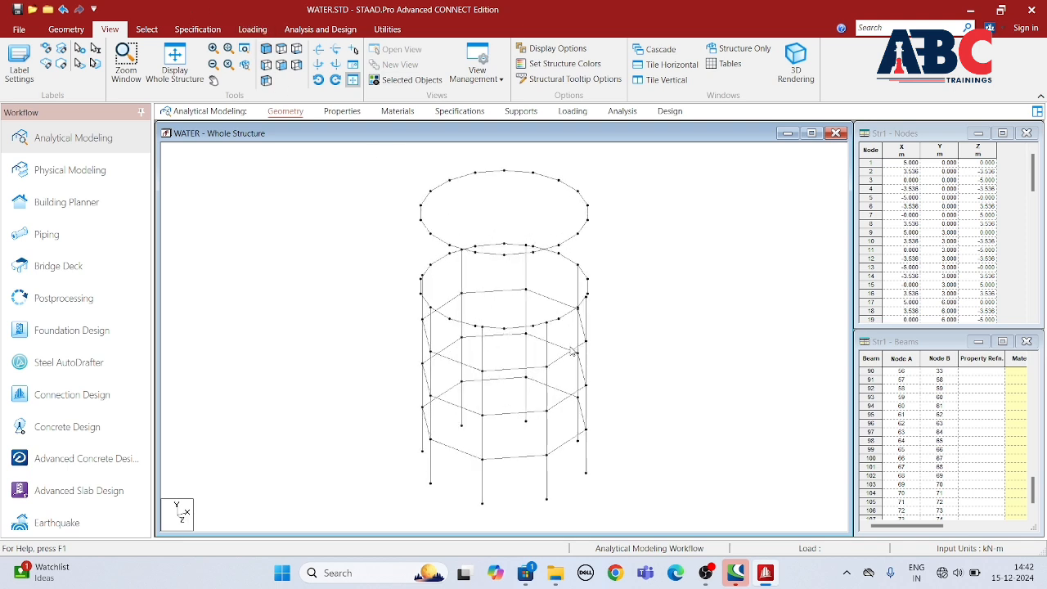
Step: Add a four-node wall plate across one bay between the lower and upper ring beams
{"action": "left_click", "coordinate": [78, 31]}
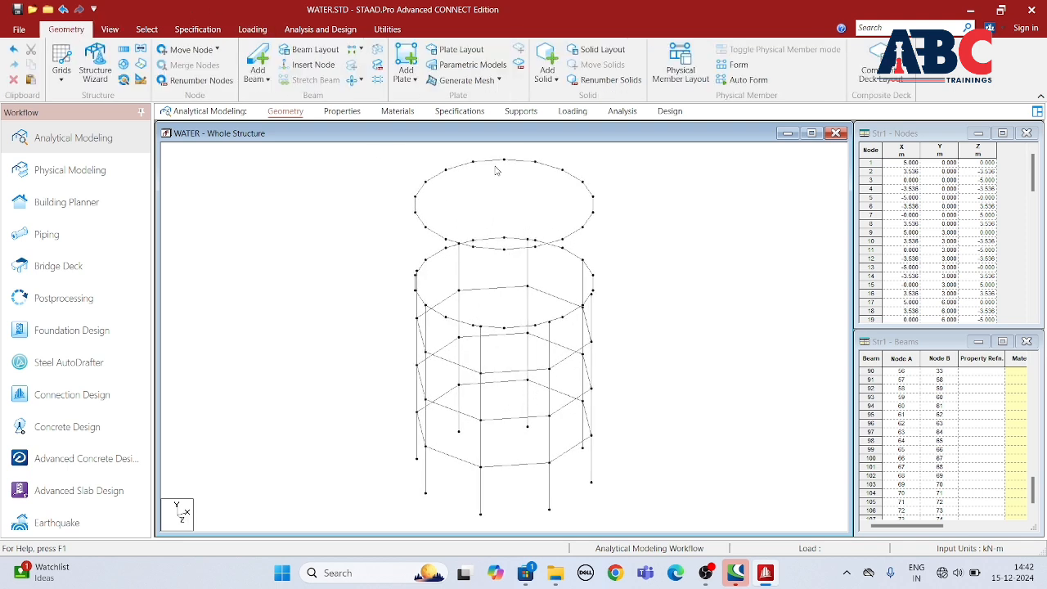
{"action": "left_click", "coordinate": [404, 60]}
{"action": "left_click", "coordinate": [504, 328]}
{"action": "left_click", "coordinate": [504, 250]}
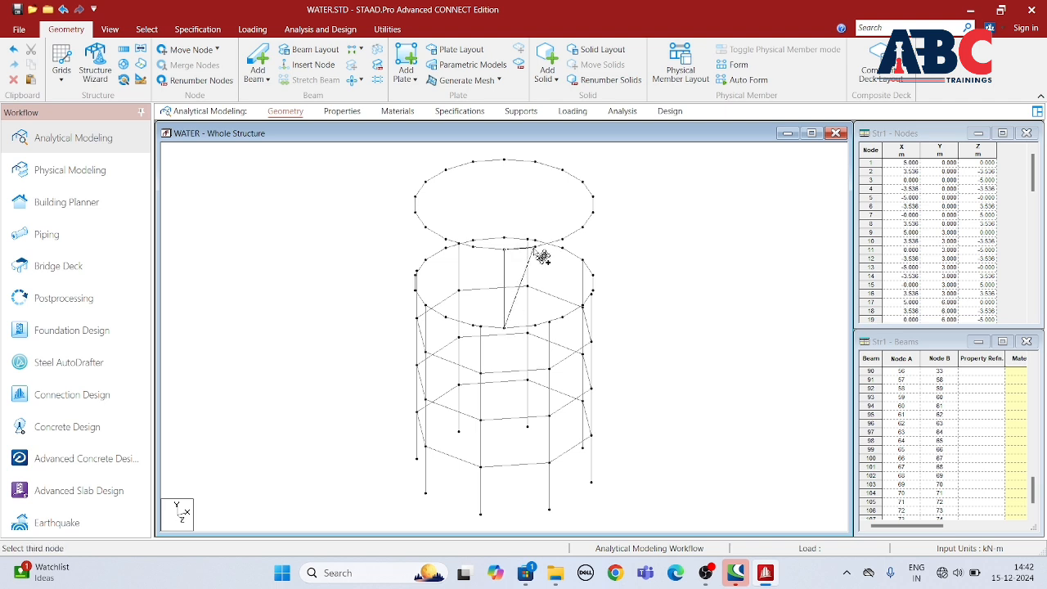
{"action": "left_click", "coordinate": [541, 255]}
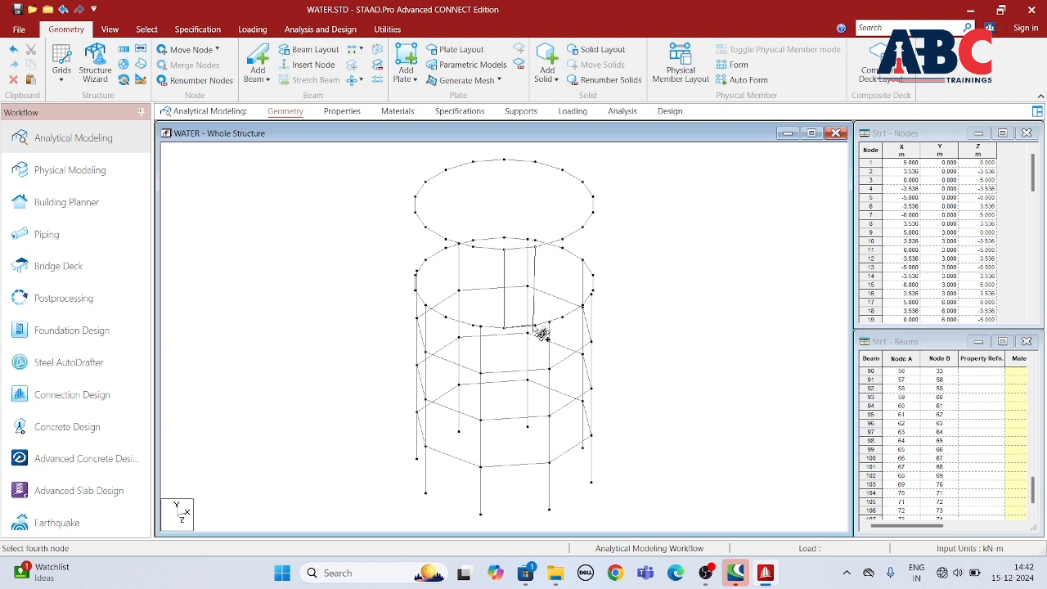
{"action": "left_click", "coordinate": [544, 332]}
{"action": "left_click", "coordinate": [545, 330]}
{"action": "left_click", "coordinate": [567, 326]}
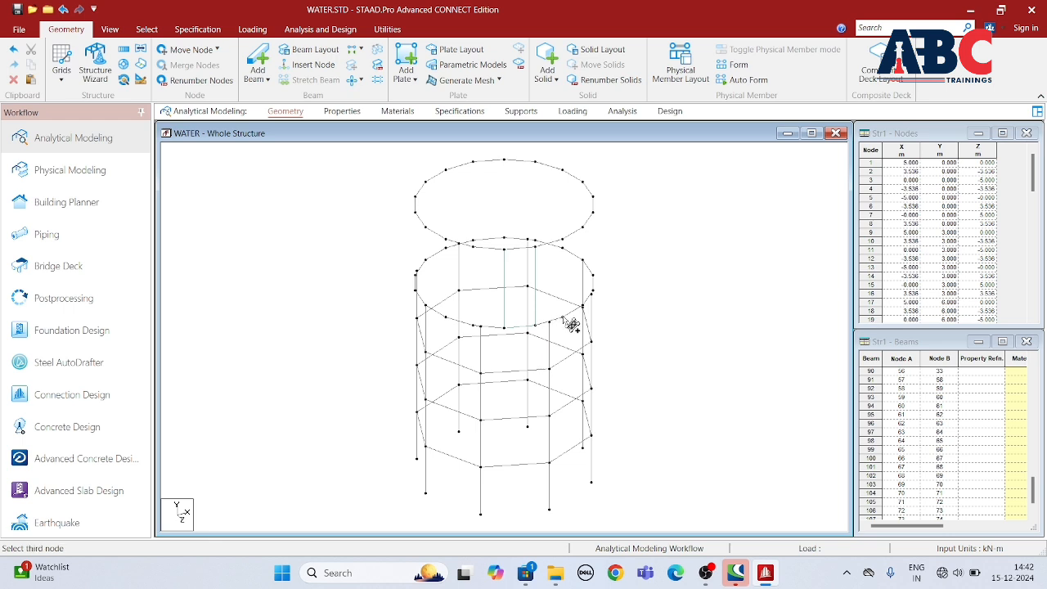
{"action": "left_click", "coordinate": [562, 244]}
{"action": "left_click", "coordinate": [535, 245]}
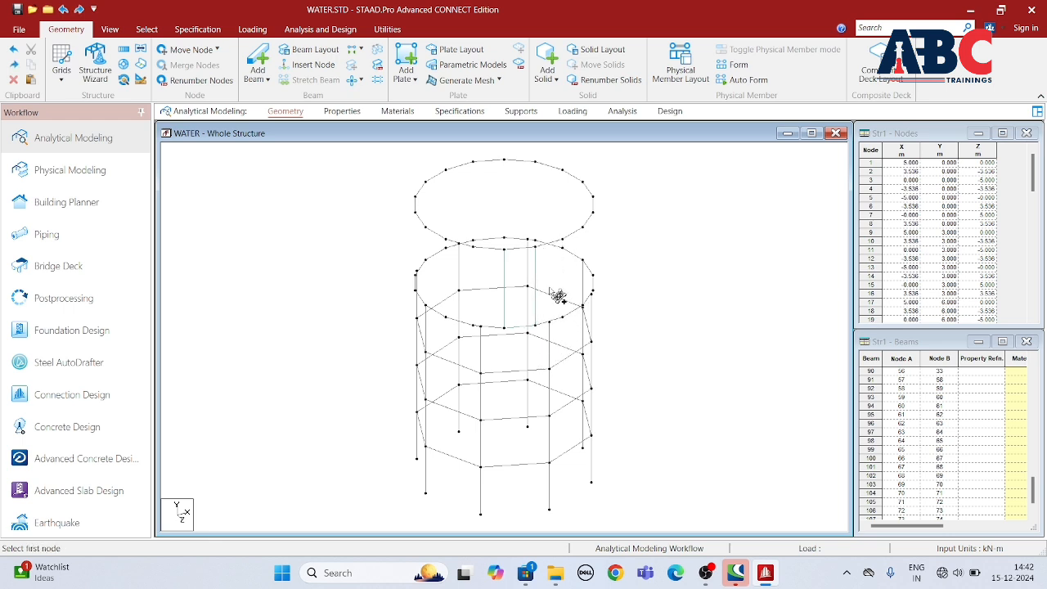
Step: Repeat the wall plate circularly about the Y axis through X 0, Z 0, over 360 degrees in 18 steps
{"action": "left_click", "coordinate": [147, 29]}
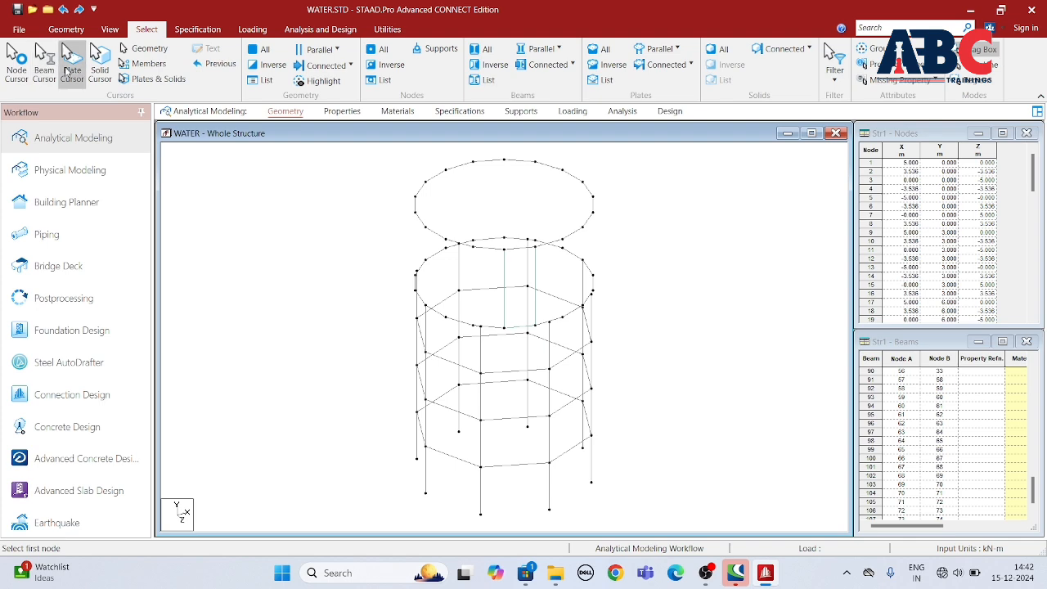
{"action": "left_click", "coordinate": [72, 61]}
{"action": "left_click", "coordinate": [519, 288]}
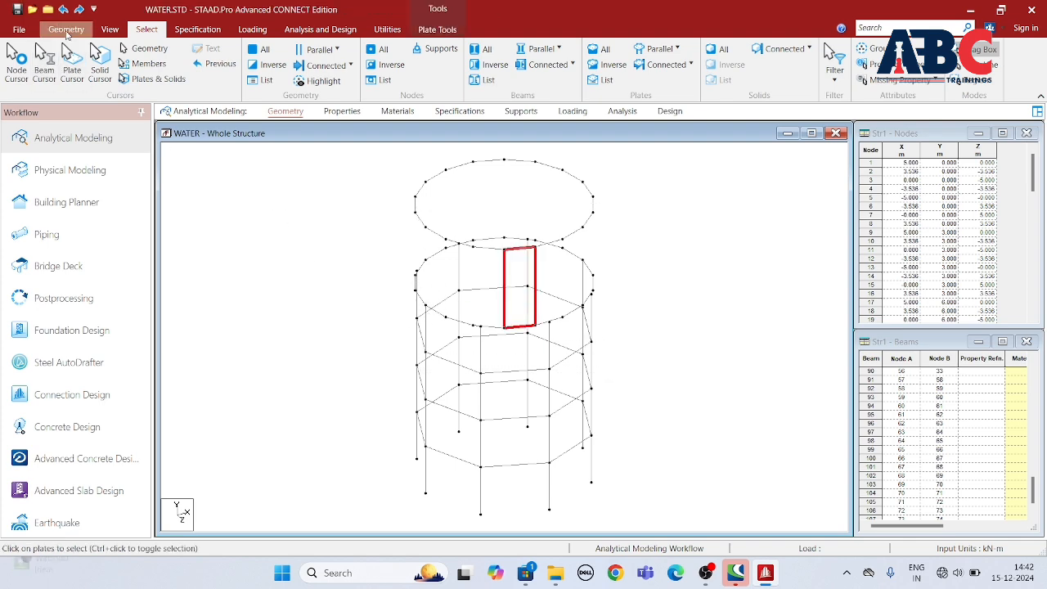
{"action": "left_click", "coordinate": [66, 29]}
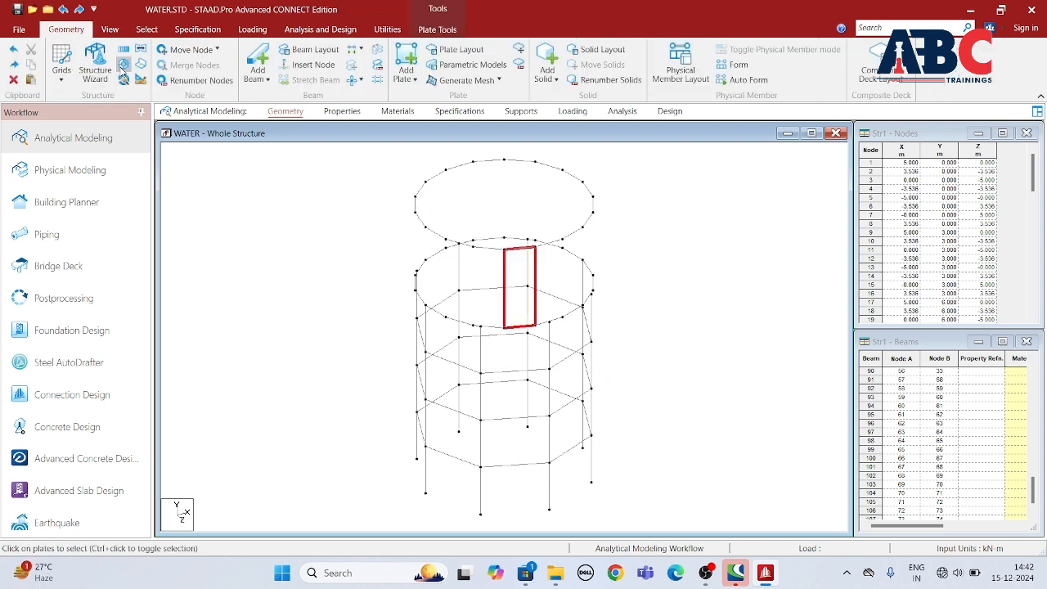
{"action": "left_click", "coordinate": [123, 64]}
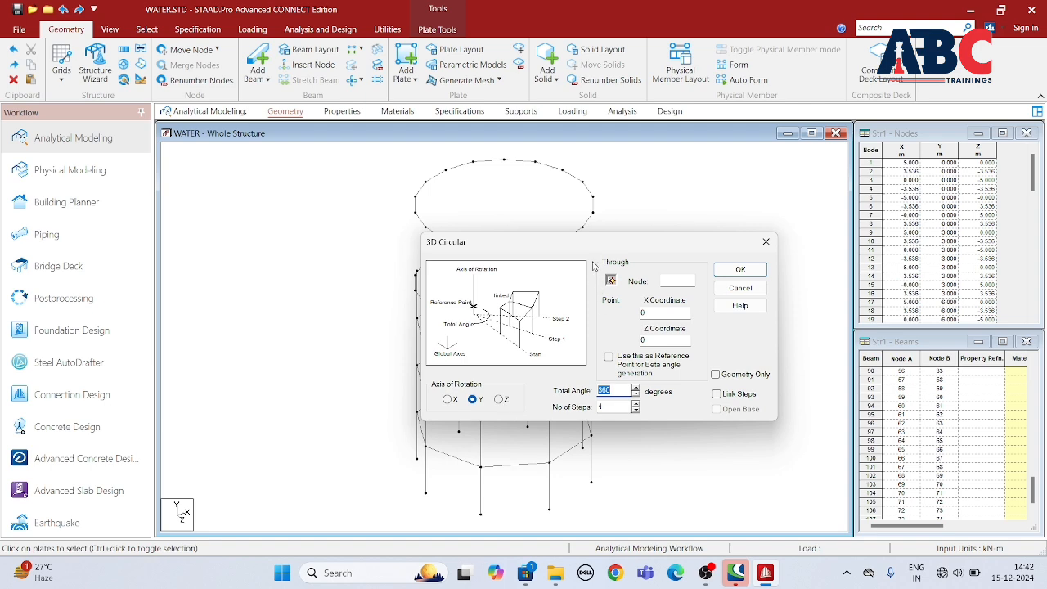
{"action": "left_click_drag", "start_coordinate": [599, 242], "coordinate": [218, 248]}
{"action": "key", "text": "Tab"}
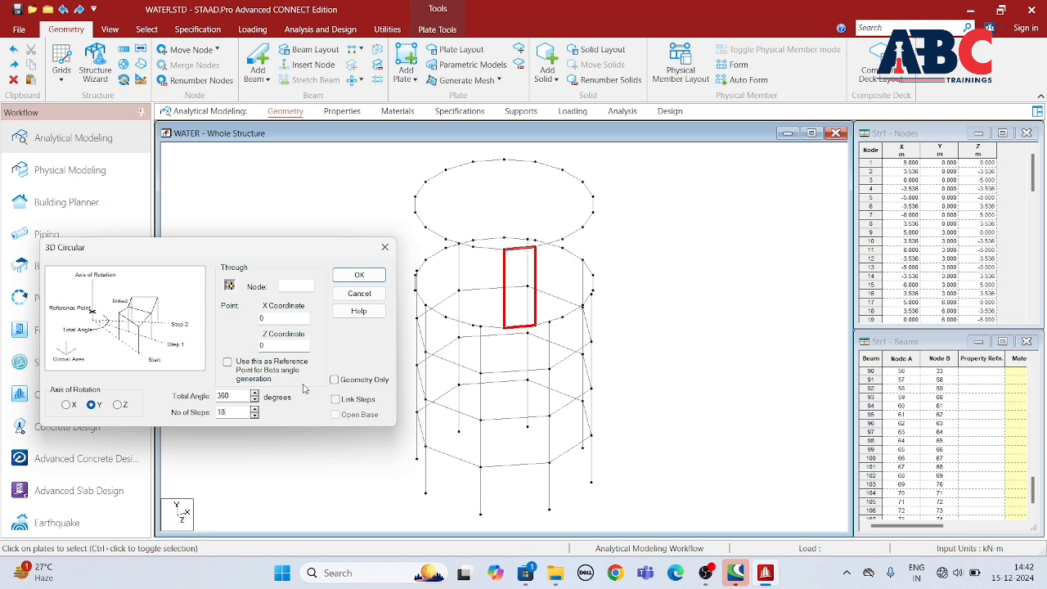
{"action": "left_click", "coordinate": [359, 275]}
{"action": "left_click_drag", "start_coordinate": [390, 164], "coordinate": [630, 356]}
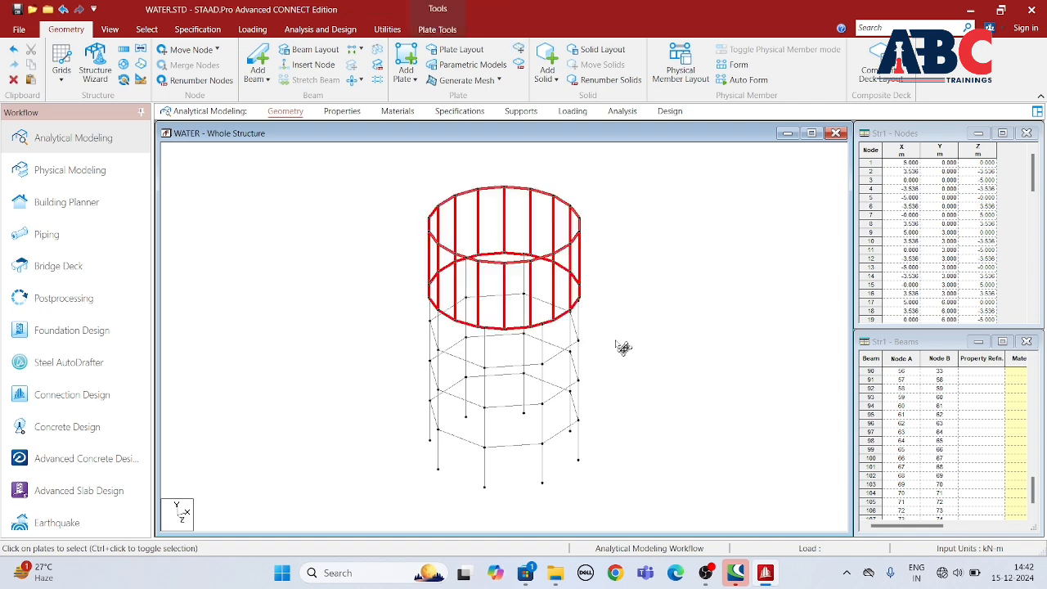
{"action": "key", "text": "Delete"}
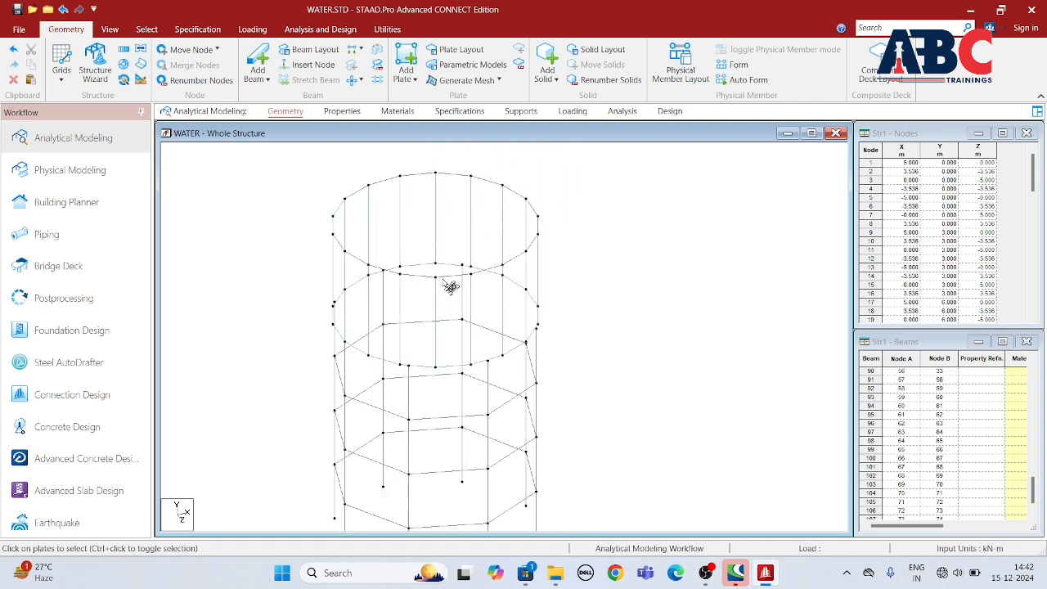
Step: Outline a mesh region around all nodes of the lower ring beam at Y 12 m and close the polygon for the tank floor
{"action": "left_click", "coordinate": [497, 80]}
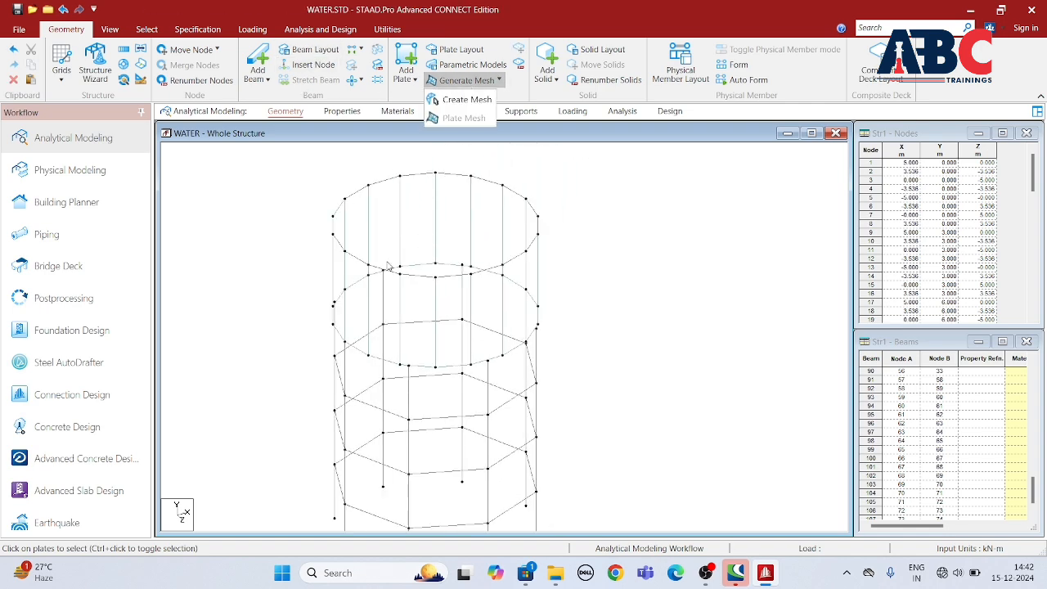
{"action": "left_click", "coordinate": [462, 98]}
{"action": "scroll", "coordinate": [338, 286], "scroll_direction": "up", "scroll_amount": 3}
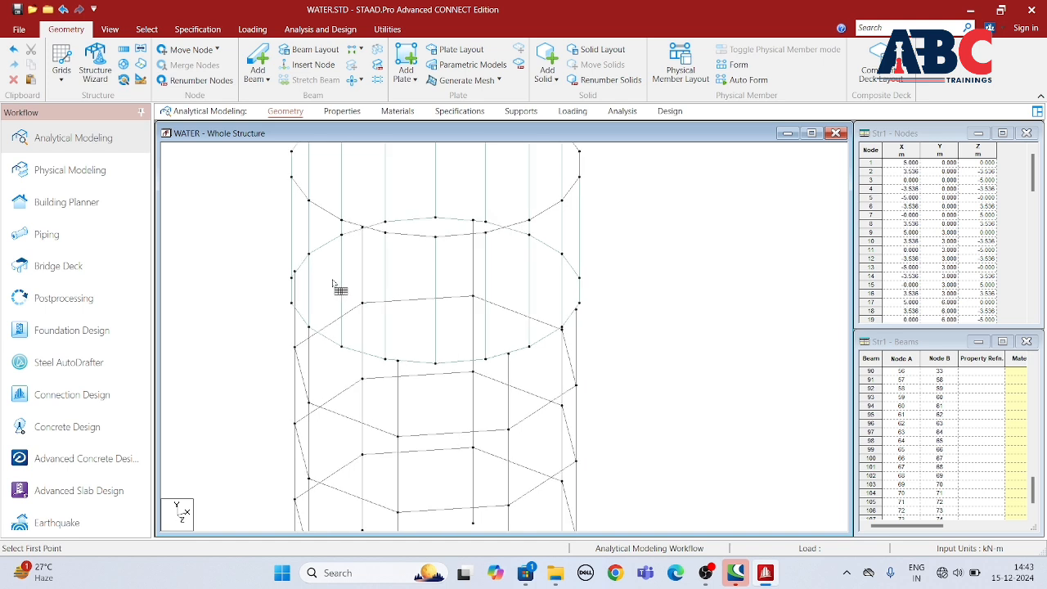
{"action": "left_click", "coordinate": [329, 342]}
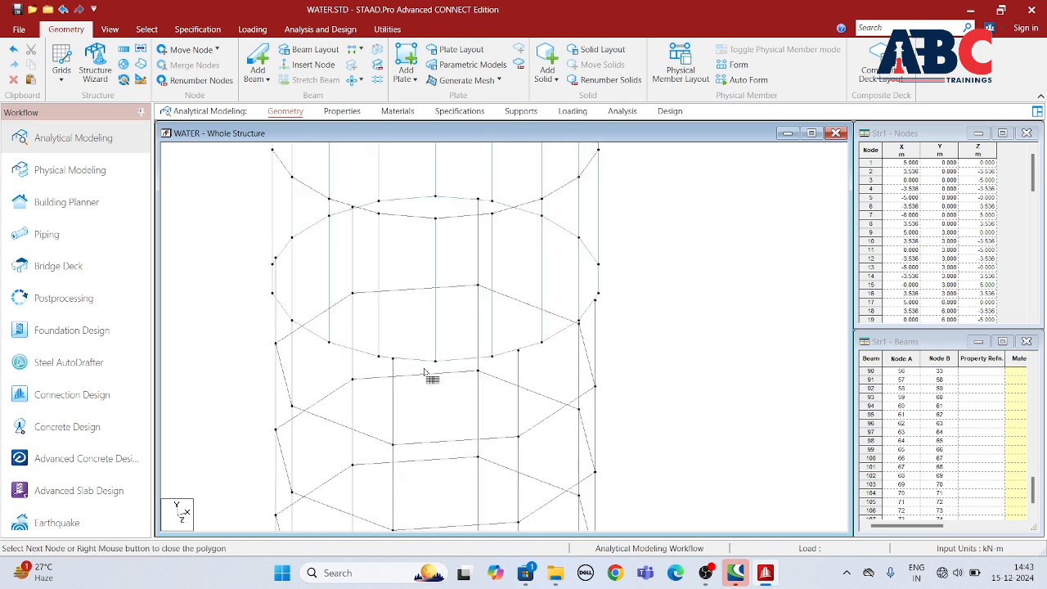
{"action": "left_click", "coordinate": [493, 356]}
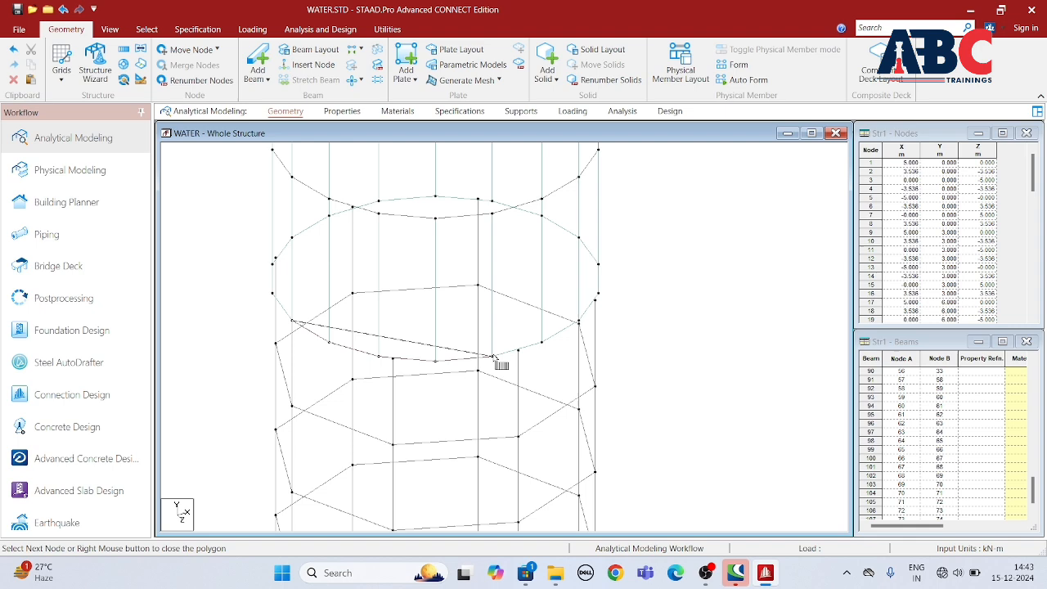
{"action": "left_click", "coordinate": [542, 342]}
{"action": "scroll", "coordinate": [581, 320], "scroll_direction": "up", "scroll_amount": 1}
{"action": "scroll", "coordinate": [589, 329], "scroll_direction": "up", "scroll_amount": 3}
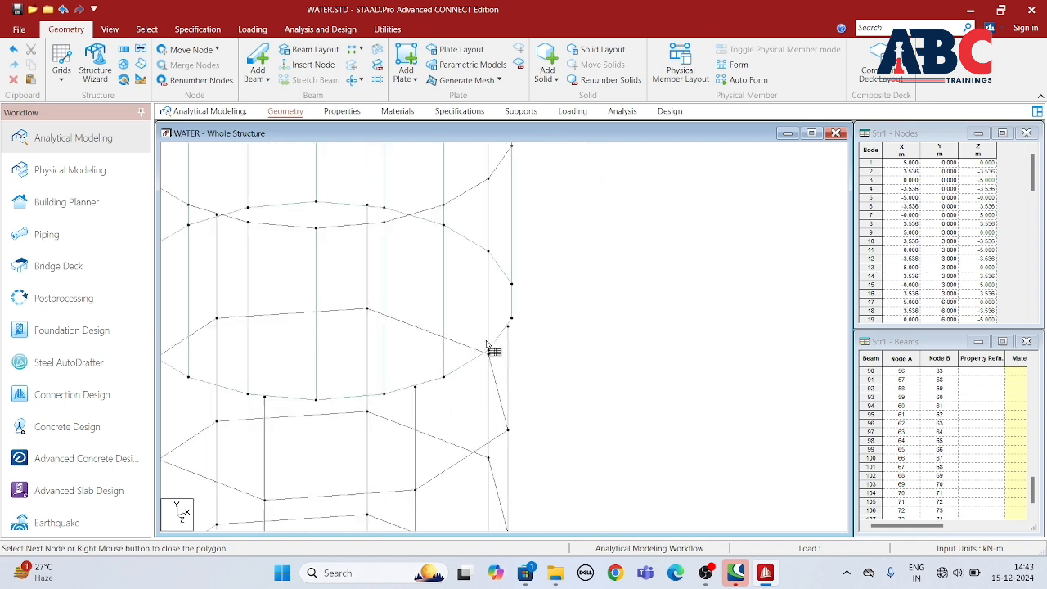
{"action": "left_click", "coordinate": [491, 351]}
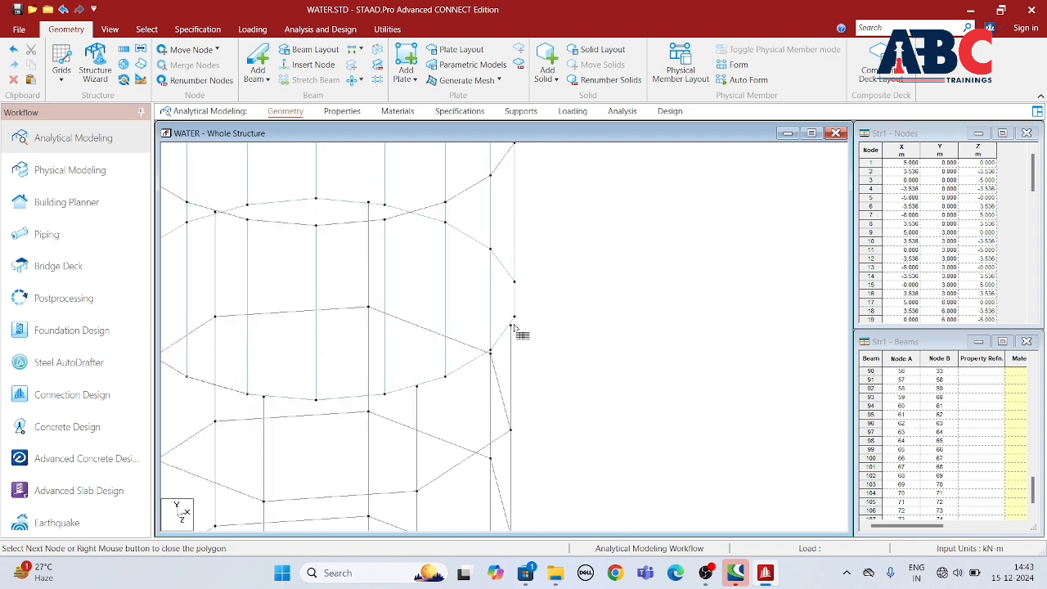
{"action": "left_click", "coordinate": [514, 317]}
{"action": "left_click", "coordinate": [515, 281]}
{"action": "left_click", "coordinate": [490, 249]}
{"action": "left_click", "coordinate": [445, 222]}
{"action": "left_click", "coordinate": [384, 205]}
{"action": "left_click", "coordinate": [368, 202]}
{"action": "left_click", "coordinate": [316, 200]}
{"action": "left_click", "coordinate": [247, 205]}
{"action": "middle_click_drag", "start_coordinate": [247, 207], "coordinate": [350, 212]}
{"action": "left_click", "coordinate": [290, 229]}
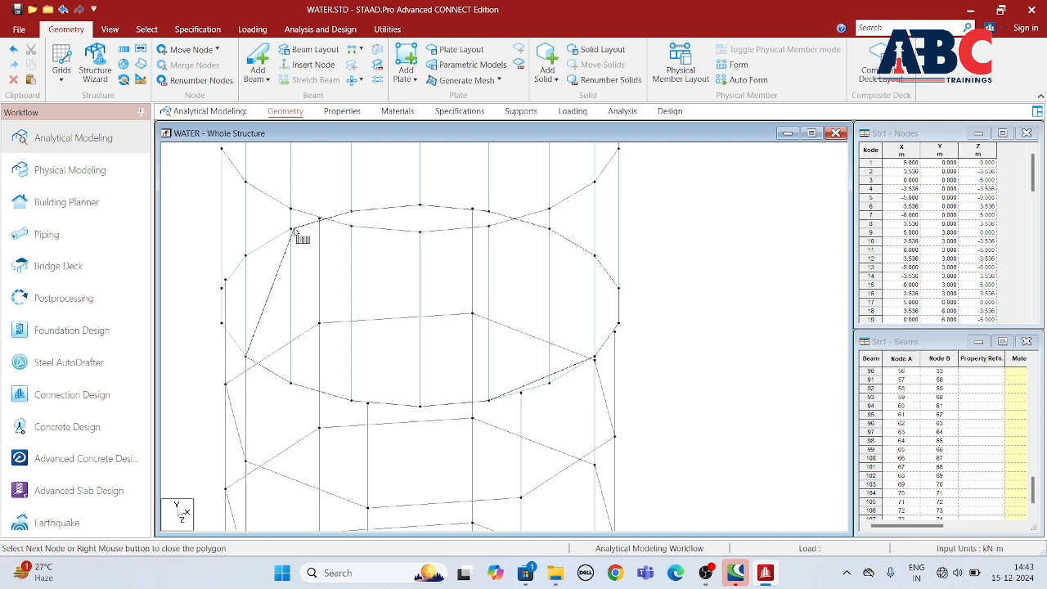
{"action": "left_click", "coordinate": [245, 256]}
{"action": "left_click", "coordinate": [221, 287]}
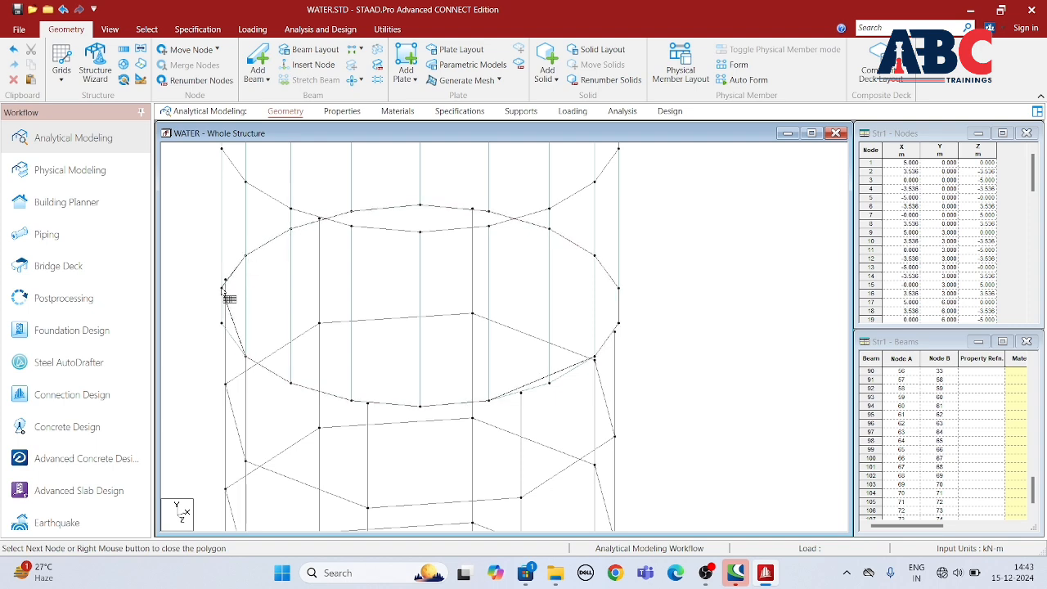
{"action": "right_click", "coordinate": [250, 367]}
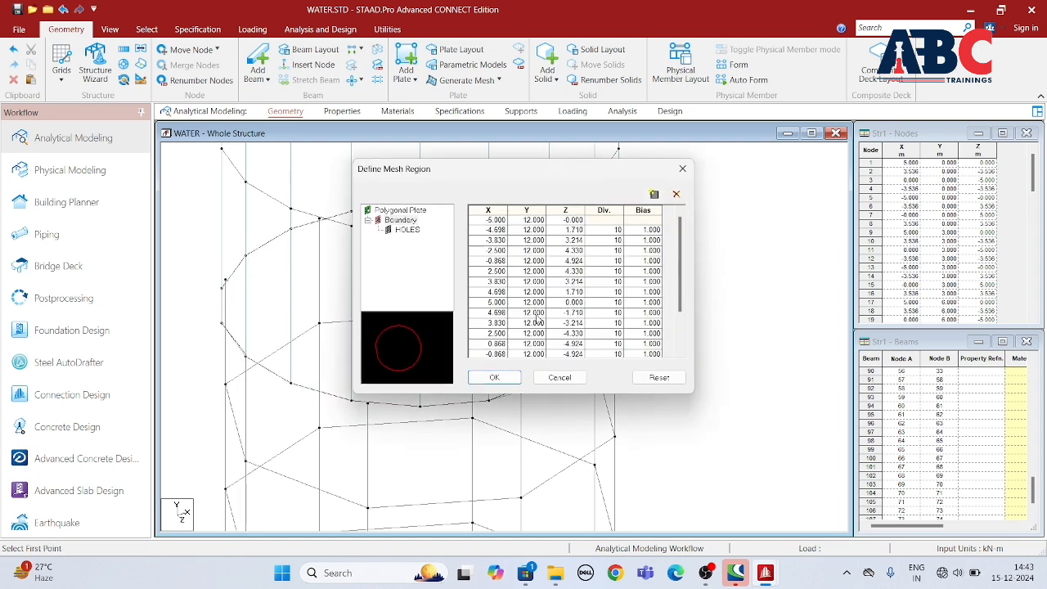
Step: Set the divisions of every boundary edge of the floor region to 1 and generate the polygonal plate mesh
{"action": "type", "text": "1"}
{"action": "left_click", "coordinate": [603, 239]}
{"action": "left_click", "coordinate": [618, 240]}
{"action": "left_click_drag", "start_coordinate": [621, 250], "coordinate": [607, 254]}
{"action": "type", "text": "1"}
{"action": "left_click_drag", "start_coordinate": [621, 270], "coordinate": [611, 272]}
{"action": "mouse_move", "coordinate": [622, 303]}
{"action": "left_mouse_down"}
{"action": "mouse_move", "coordinate": [612, 302]}
{"action": "mouse_move", "coordinate": [623, 314]}
{"action": "left_mouse_up"}
{"action": "type", "text": "1"}
{"action": "scroll", "coordinate": [669, 282], "scroll_direction": "down", "scroll_amount": 2}
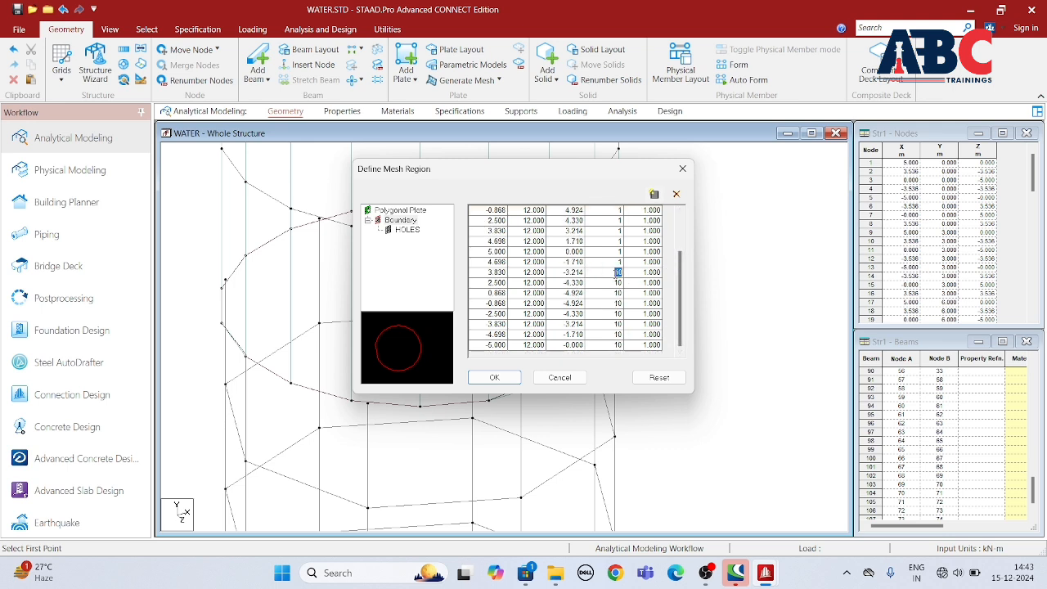
{"action": "left_click", "coordinate": [615, 283]}
{"action": "left_click", "coordinate": [514, 381]}
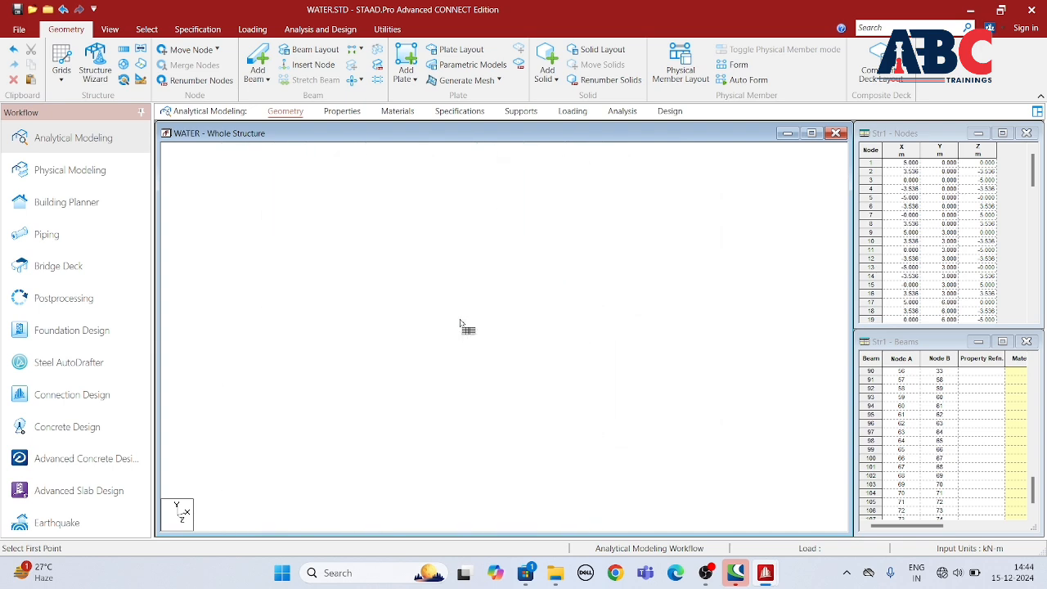
{"action": "left_click", "coordinate": [110, 30]}
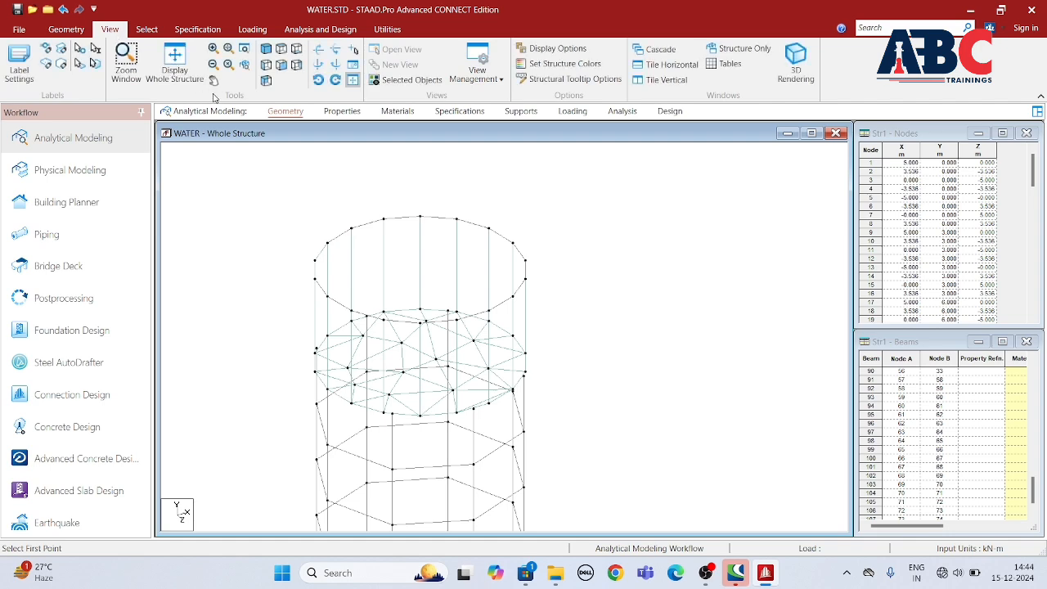
{"action": "left_click", "coordinate": [147, 30]}
{"action": "left_click", "coordinate": [72, 63]}
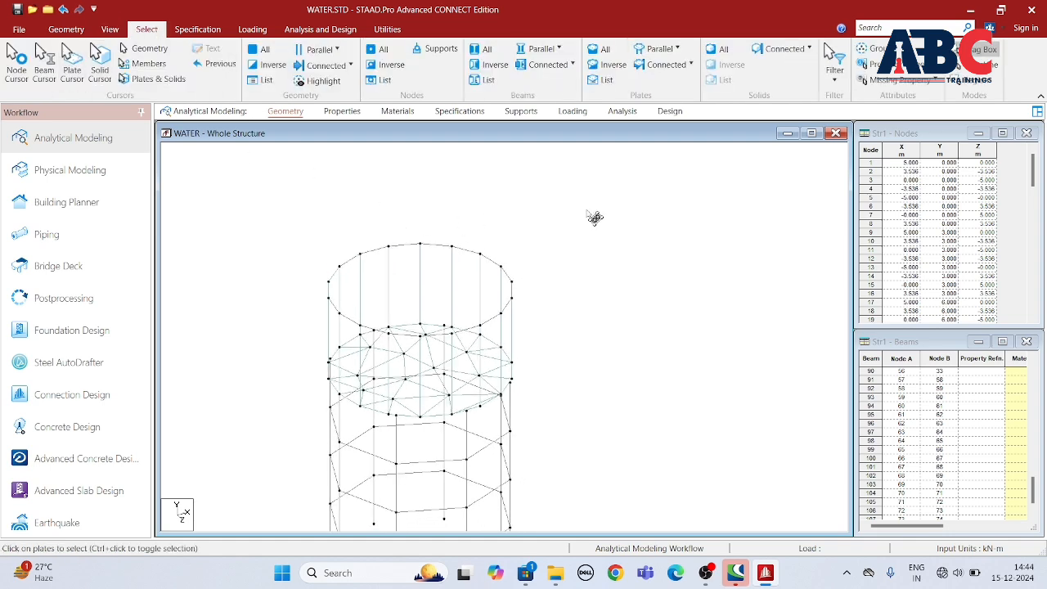
{"action": "left_click_drag", "start_coordinate": [587, 210], "coordinate": [316, 499]}
{"action": "scroll", "coordinate": [473, 203], "scroll_direction": "down", "scroll_amount": 3}
{"action": "left_click", "coordinate": [526, 242]}
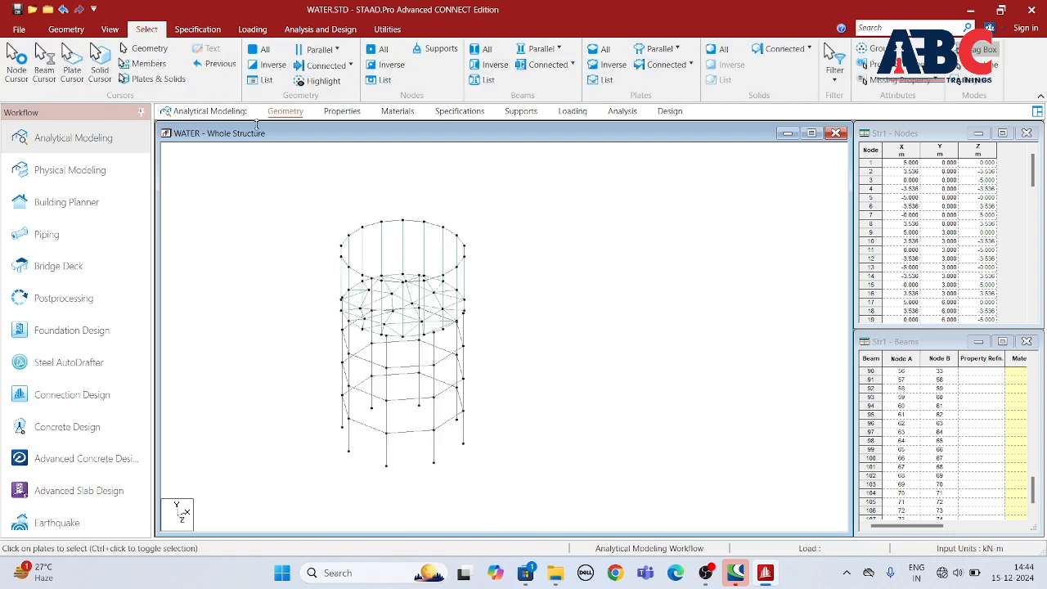
Step: Generate a Spherical Surface prototype of type Spherical Cap with a 10 m base diameter, setting the sphere diameter and longitude divisions as well
{"action": "left_click", "coordinate": [65, 29]}
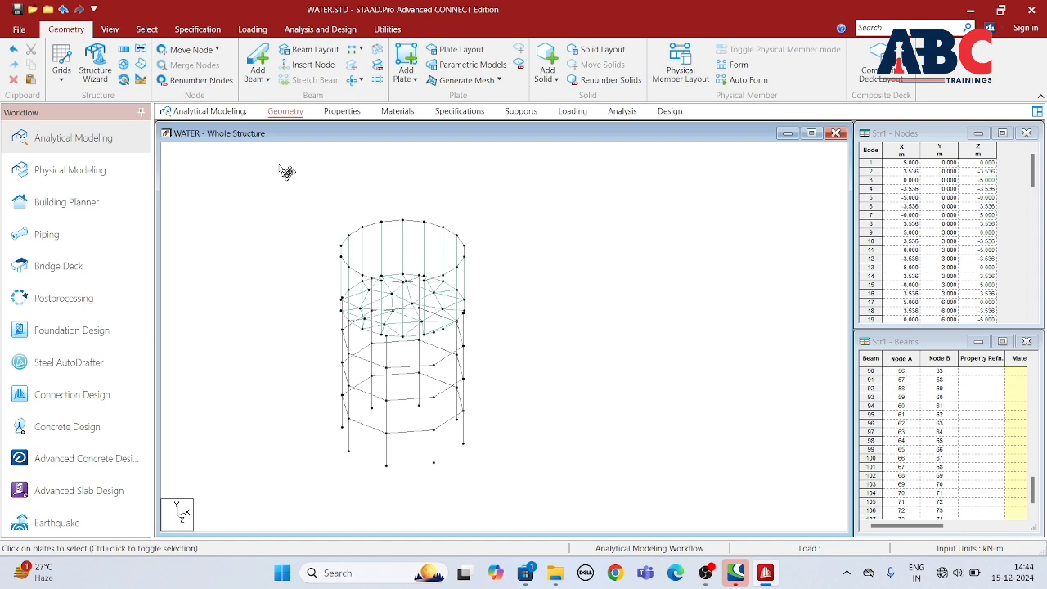
{"action": "left_click", "coordinate": [95, 66]}
{"action": "left_click", "coordinate": [243, 215]}
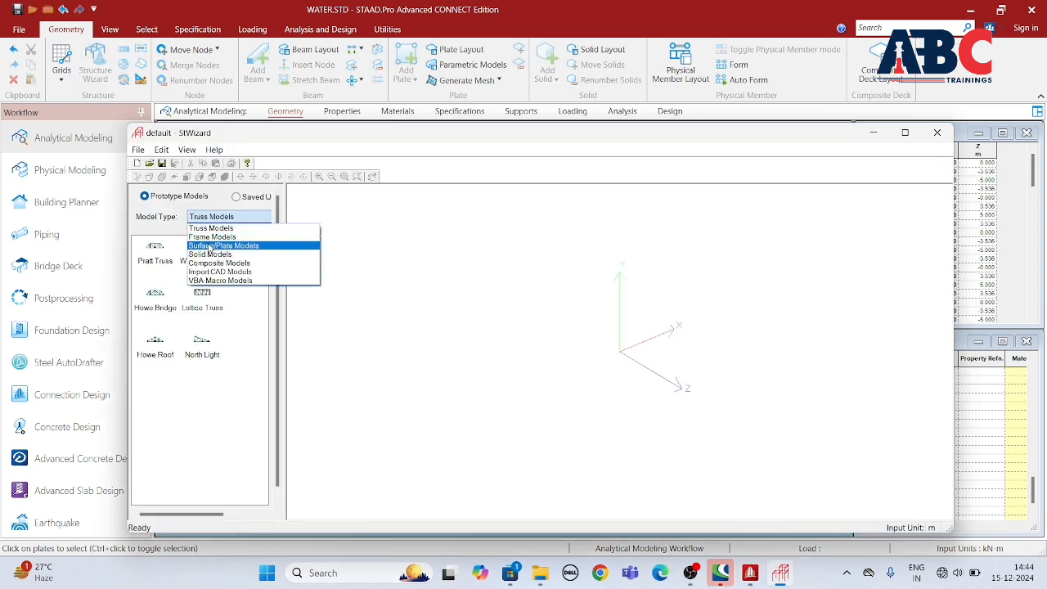
{"action": "left_click", "coordinate": [210, 246]}
{"action": "double_click", "coordinate": [161, 360]}
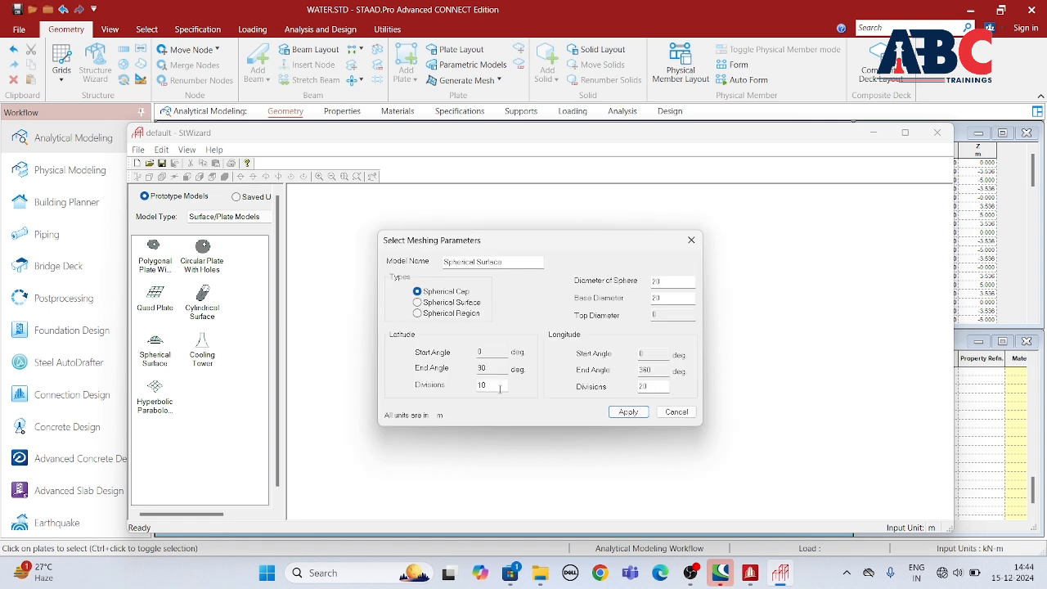
{"action": "double_click", "coordinate": [674, 282]}
{"action": "double_click", "coordinate": [661, 299]}
{"action": "type", "text": "10"}
{"action": "double_click", "coordinate": [646, 386]}
{"action": "left_click", "coordinate": [633, 408]}
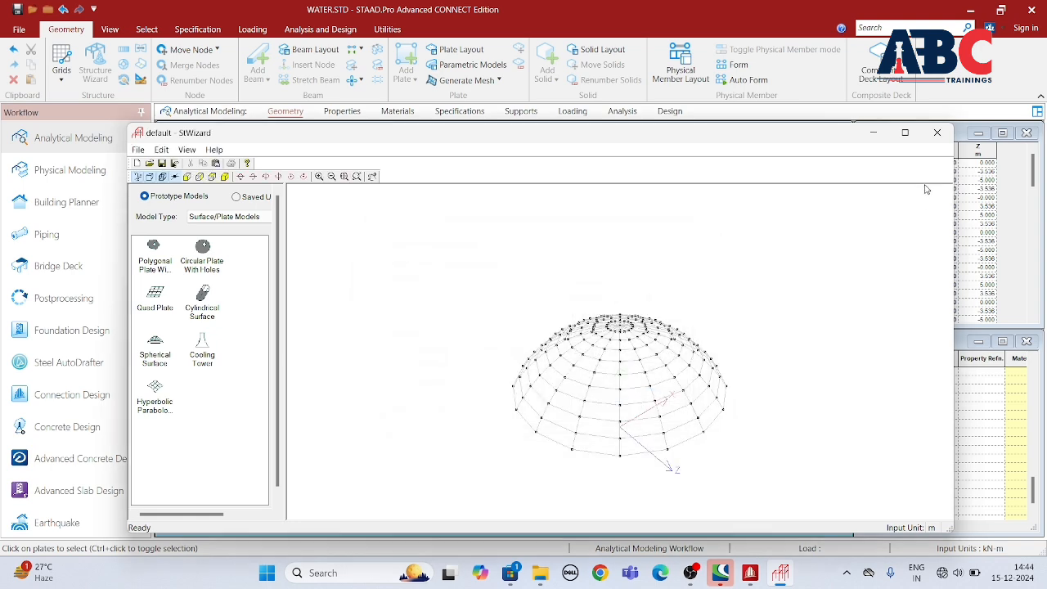
Step: Transfer the spherical cap prototype into the model with an offset of X 0, Y 17, Z 0 m
{"action": "left_click", "coordinate": [936, 132]}
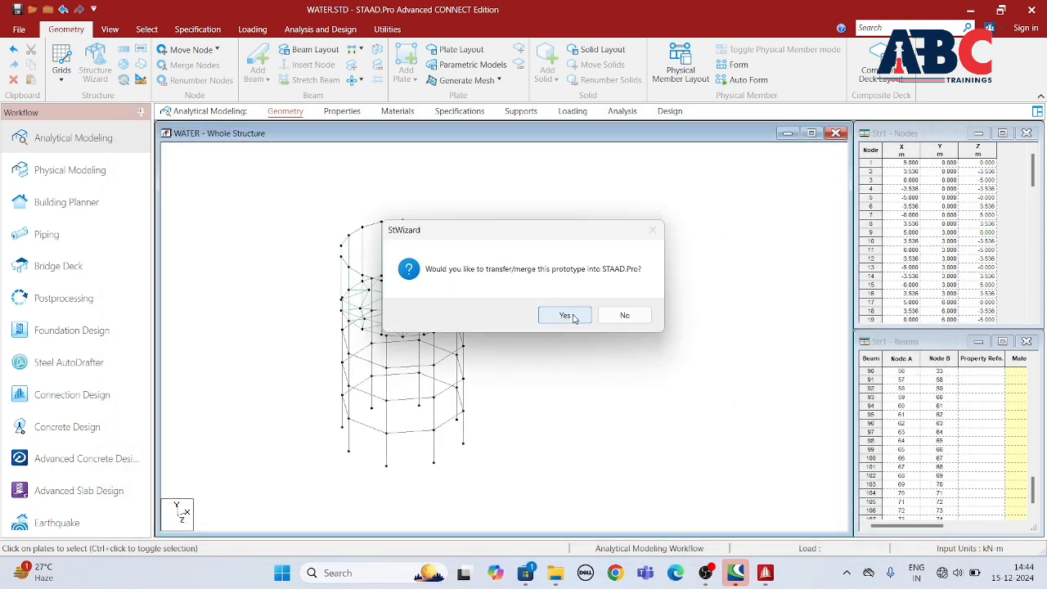
{"action": "left_click", "coordinate": [565, 315]}
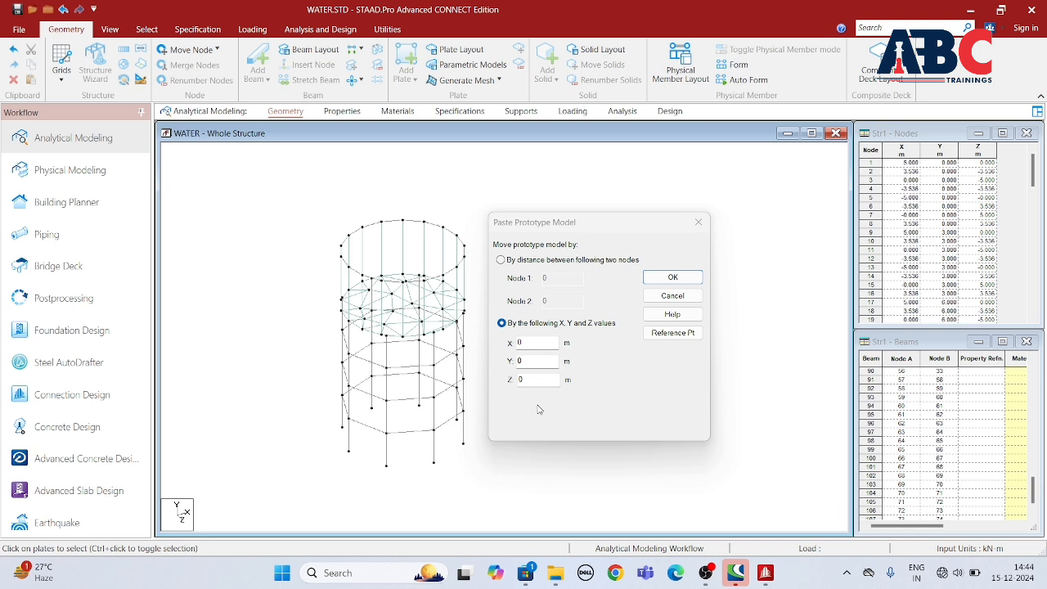
{"action": "double_click", "coordinate": [531, 362]}
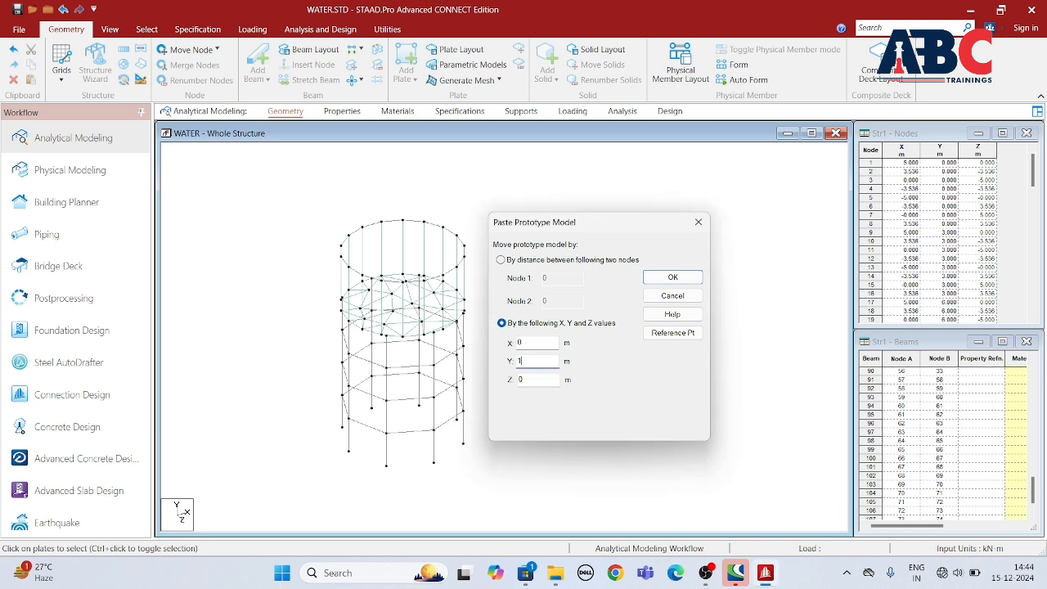
{"action": "type", "text": "17"}
{"action": "left_click", "coordinate": [664, 278]}
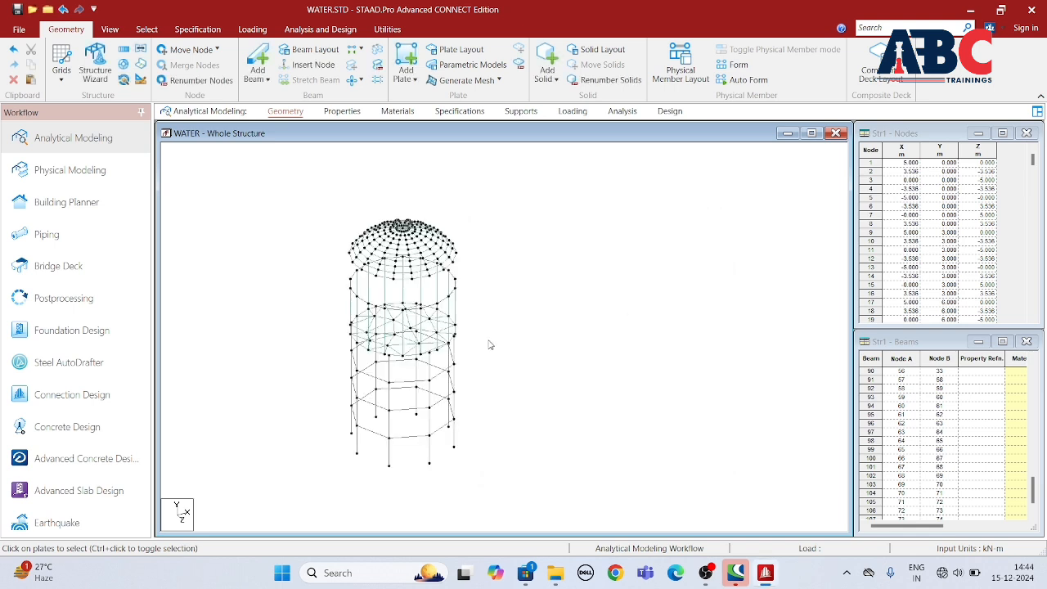
Step: Move all the dome plates down 3.31 m in Y onto the upper ring beam, splitting existing members at coinciding nodes
{"action": "left_click", "coordinate": [110, 29]}
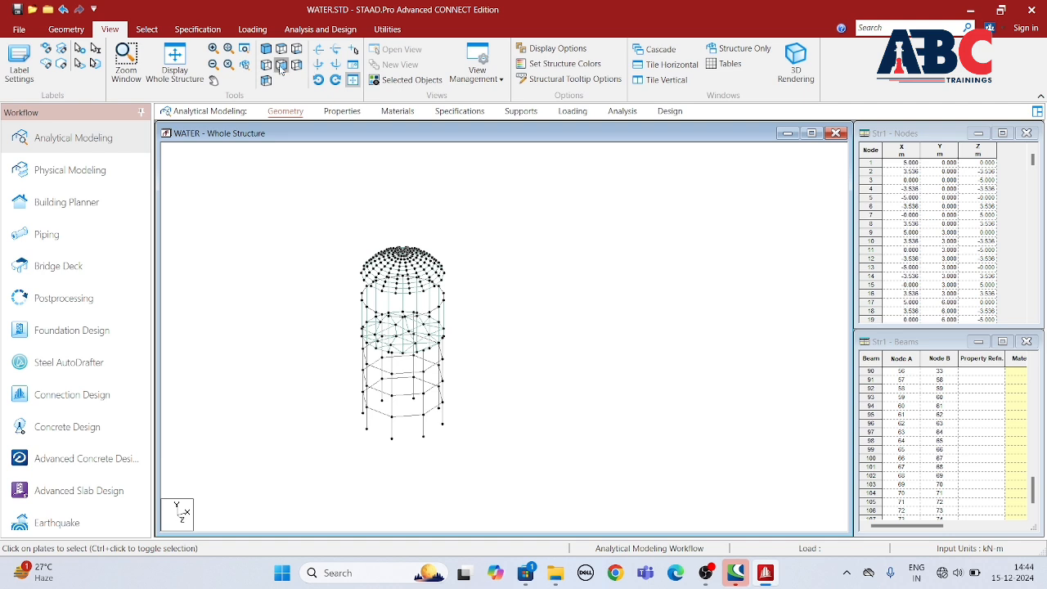
{"action": "left_click", "coordinate": [281, 65]}
{"action": "left_click", "coordinate": [146, 30]}
{"action": "left_click", "coordinate": [72, 61]}
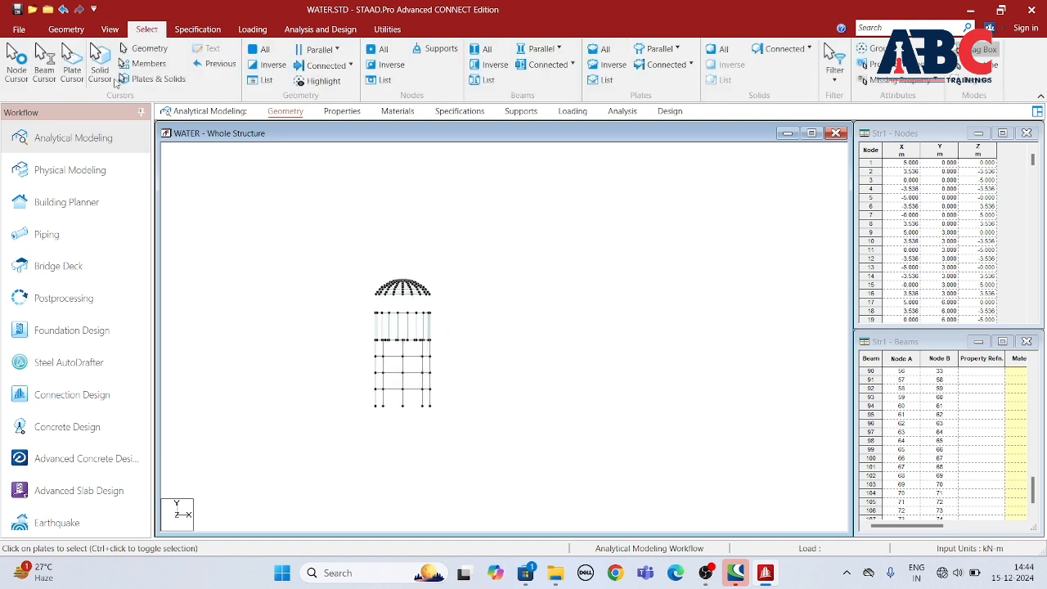
{"action": "scroll", "coordinate": [460, 309], "scroll_direction": "up", "scroll_amount": 5}
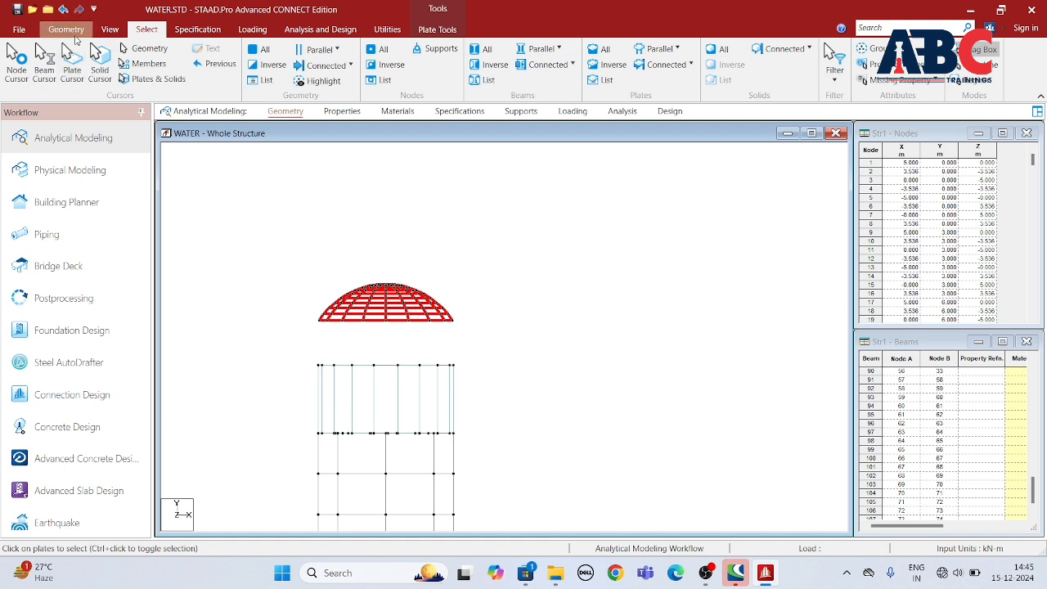
{"action": "right_click", "coordinate": [277, 212]}
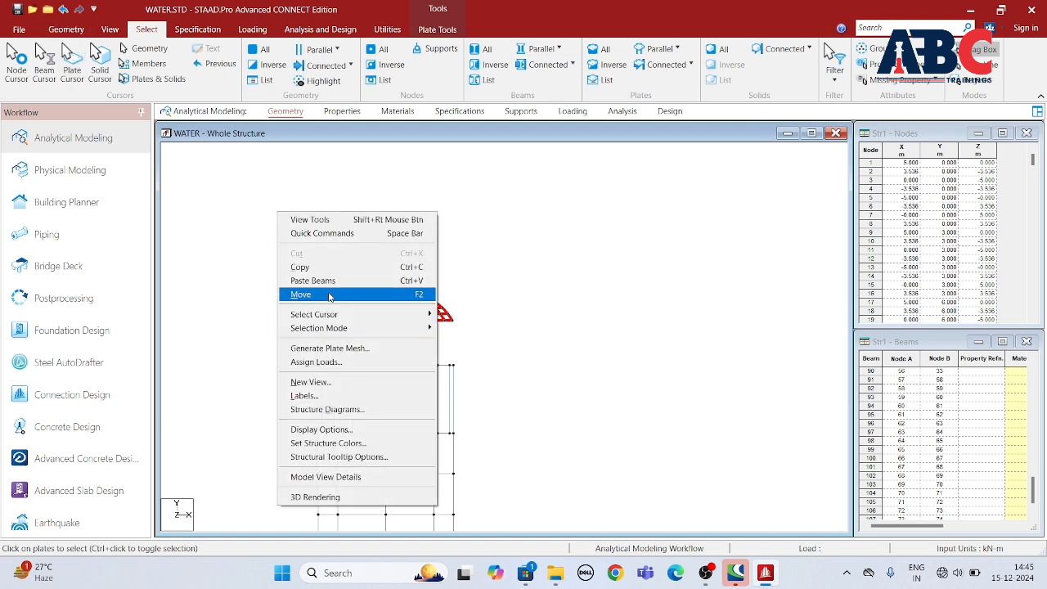
{"action": "left_click", "coordinate": [329, 295]}
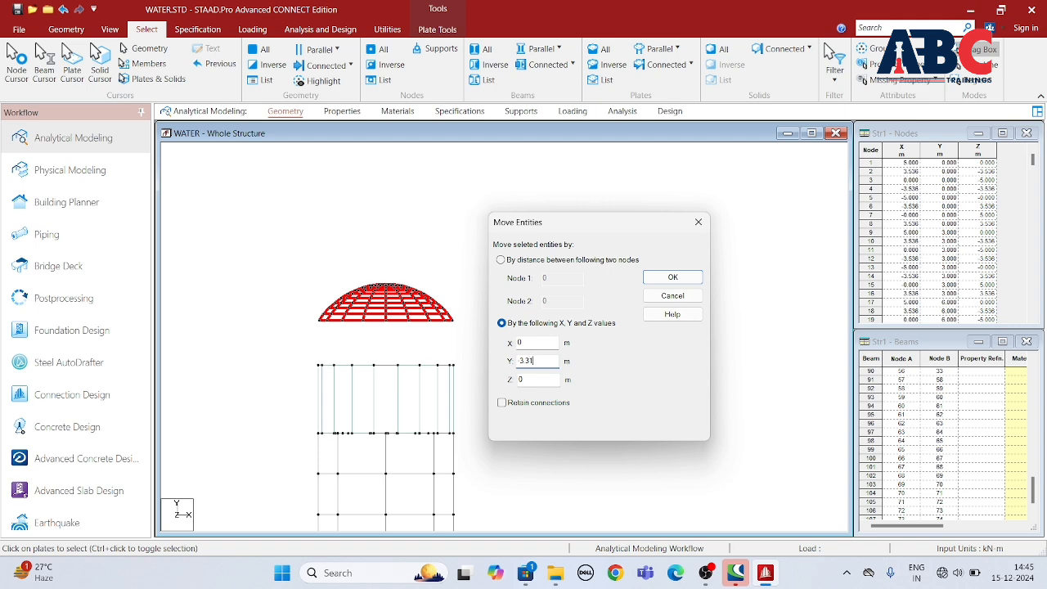
{"action": "left_click", "coordinate": [672, 278]}
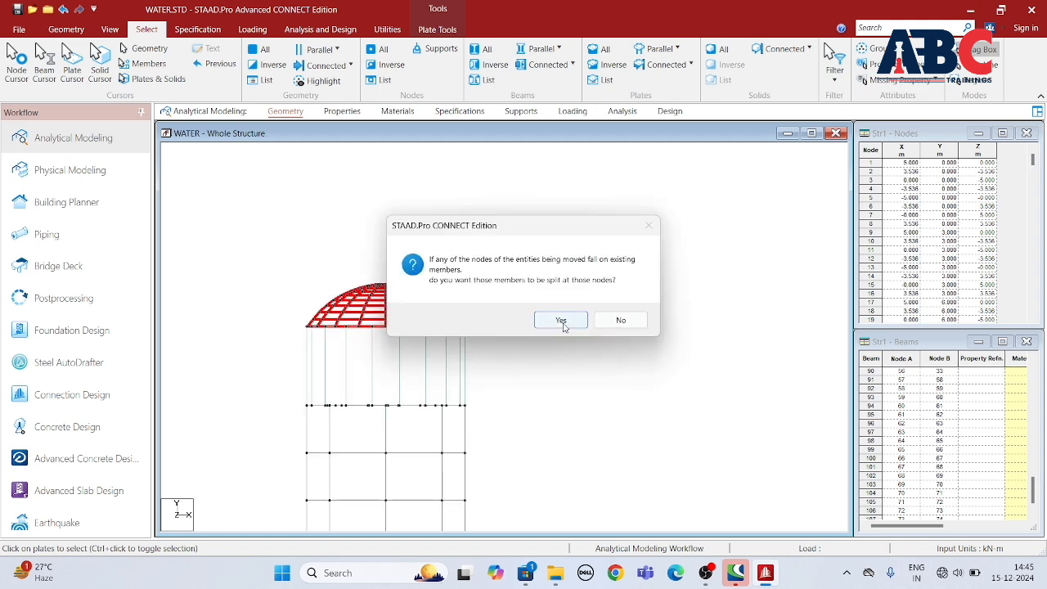
{"action": "left_click", "coordinate": [561, 320]}
{"action": "left_click", "coordinate": [110, 30]}
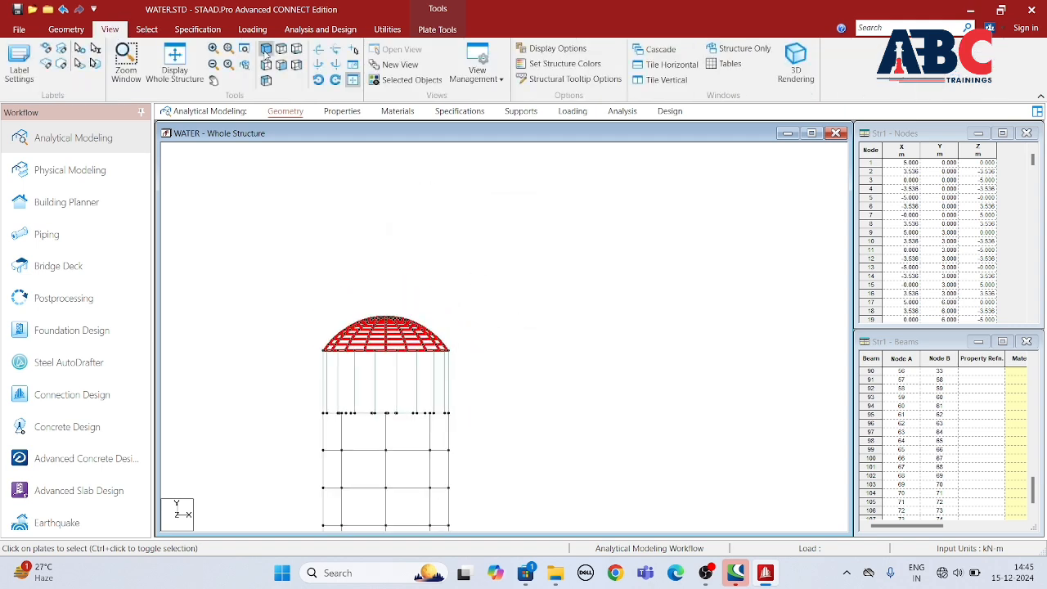
{"action": "left_click", "coordinate": [282, 49]}
{"action": "left_click", "coordinate": [267, 49]}
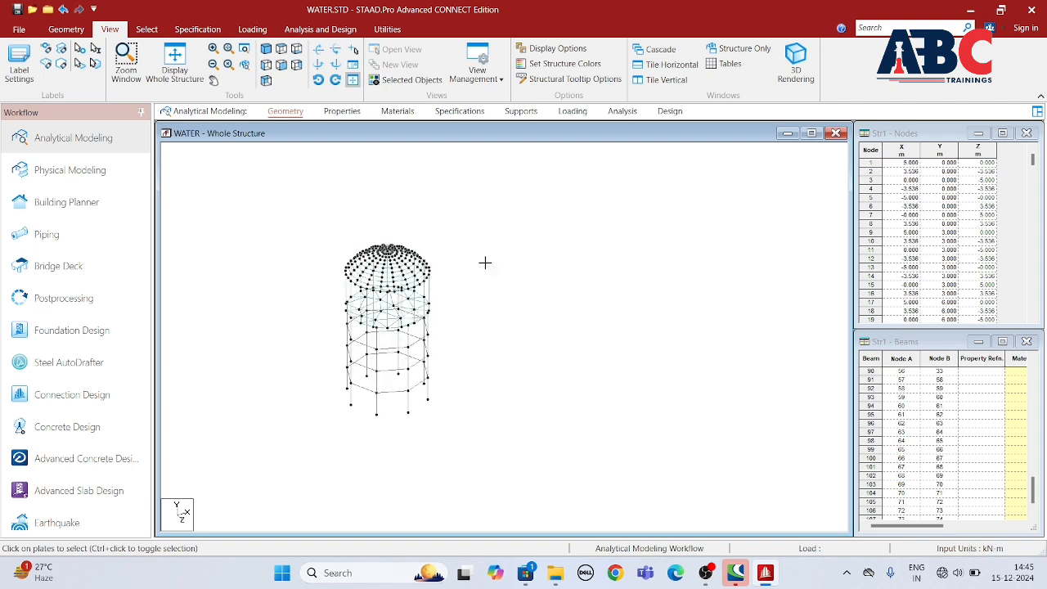
{"action": "scroll", "coordinate": [413, 299], "scroll_direction": "up", "scroll_amount": 2}
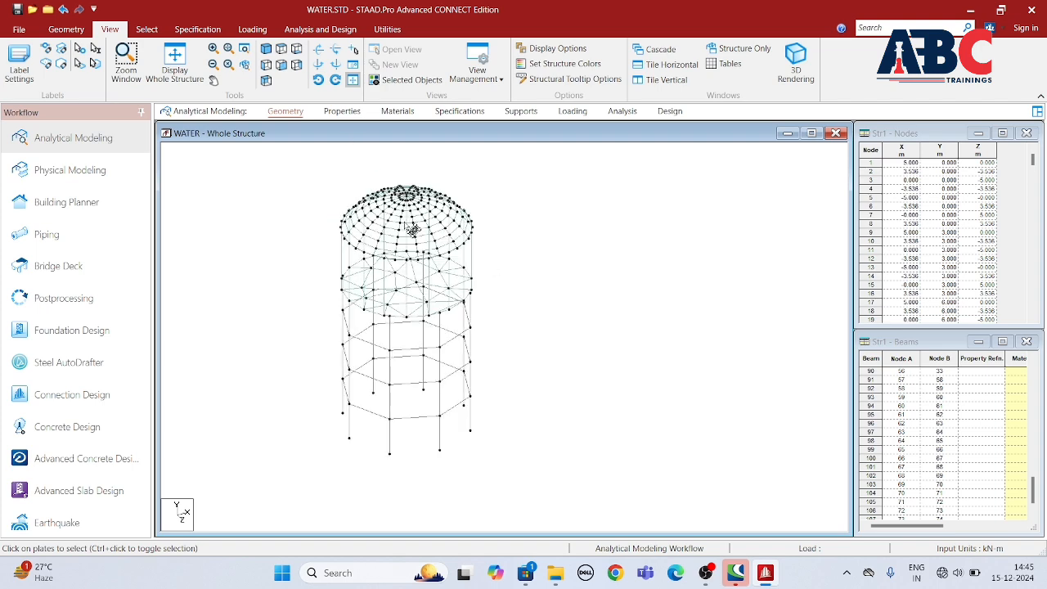
Step: Define a rectangular concrete section property with YD 0.45 m and ZD 0.45 m
{"action": "left_click", "coordinate": [342, 112]}
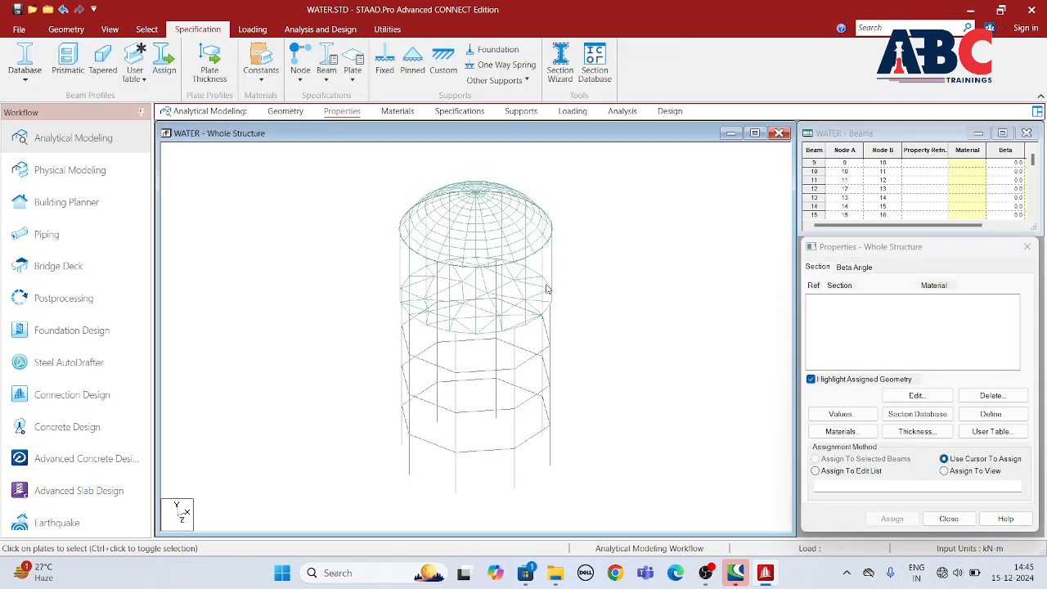
{"action": "left_click", "coordinate": [991, 415]}
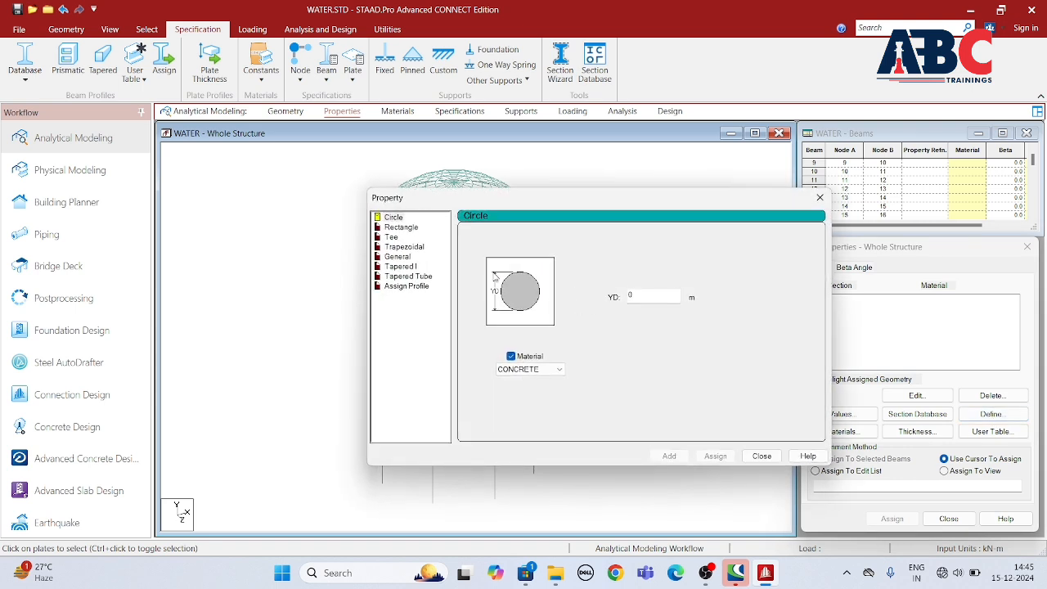
{"action": "left_click", "coordinate": [399, 227]}
{"action": "left_click", "coordinate": [639, 287]}
{"action": "type", "text": "."}
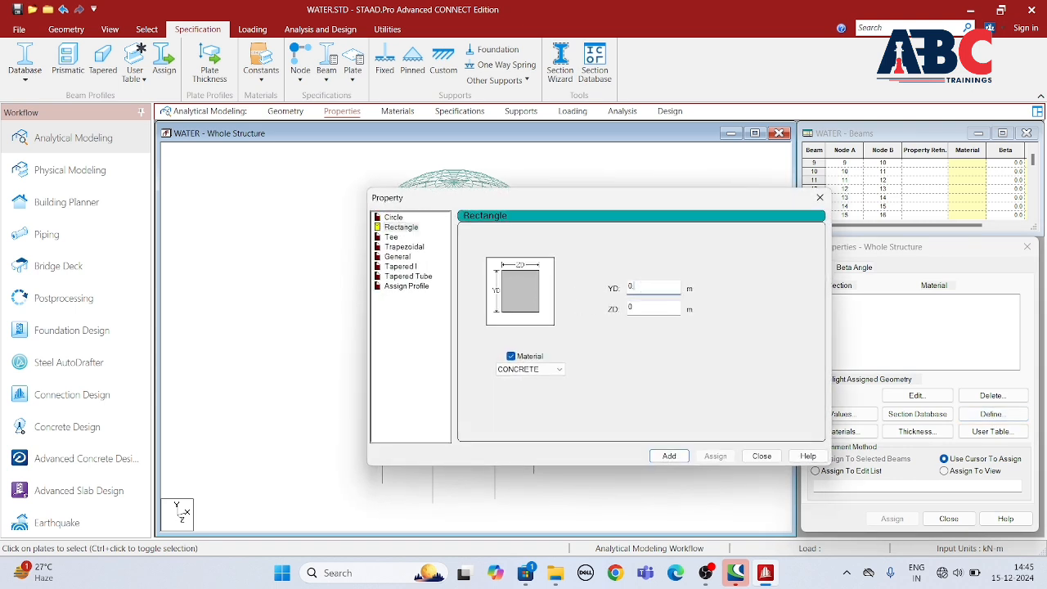
{"action": "type", "text": "4545"}
{"action": "left_click", "coordinate": [669, 455]}
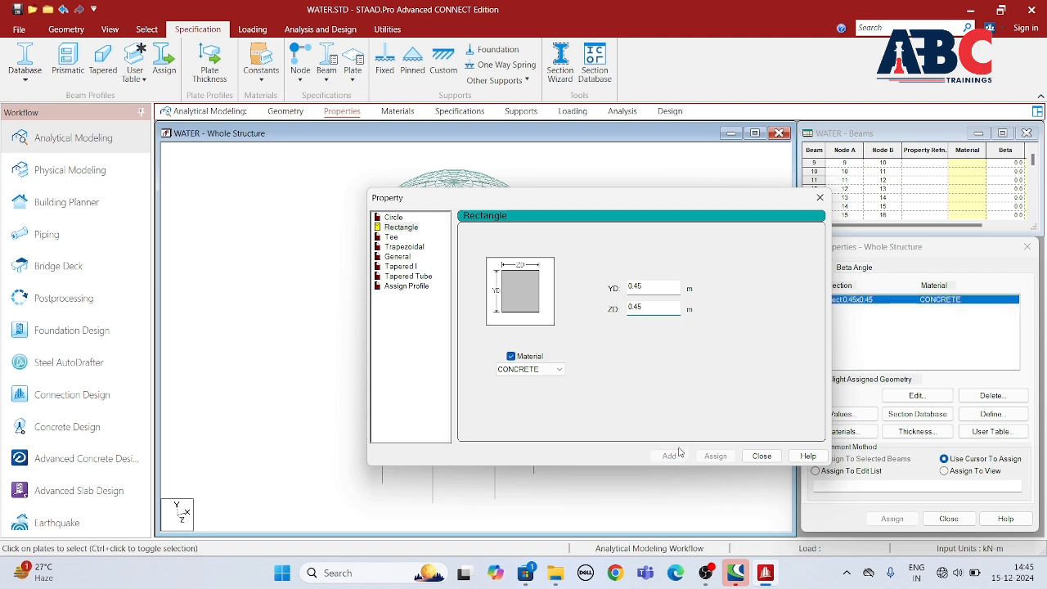
Step: Define a second rectangular concrete section property with YD 0.30 m and ZD 0.30 m
{"action": "double_click", "coordinate": [647, 287]}
{"action": "type", "text": "0.30"}
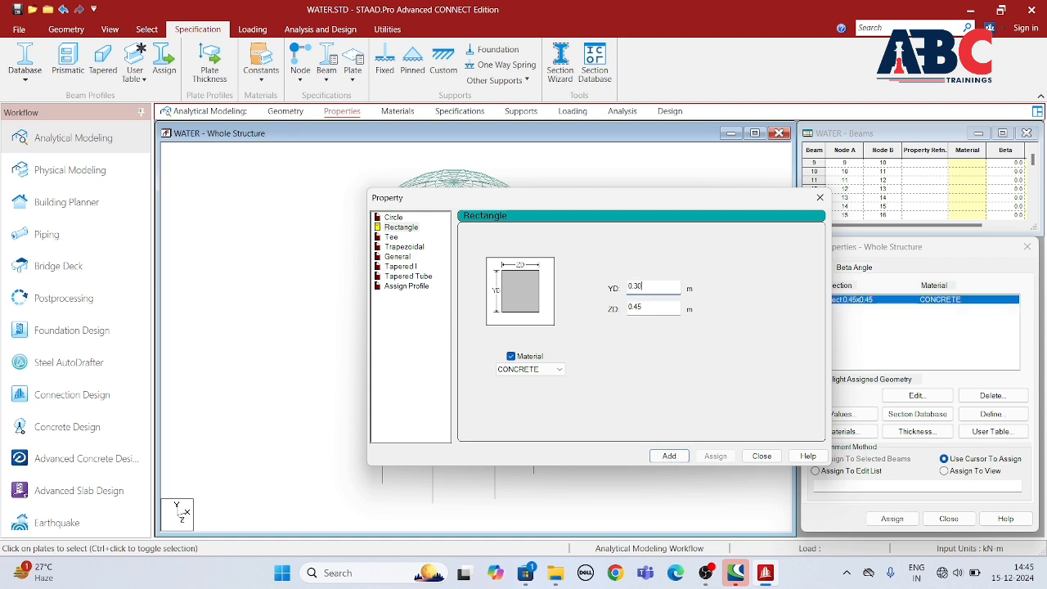
{"action": "double_click", "coordinate": [634, 307]}
{"action": "type", "text": "0"}
{"action": "left_click", "coordinate": [669, 455]}
{"action": "left_click", "coordinate": [761, 455]}
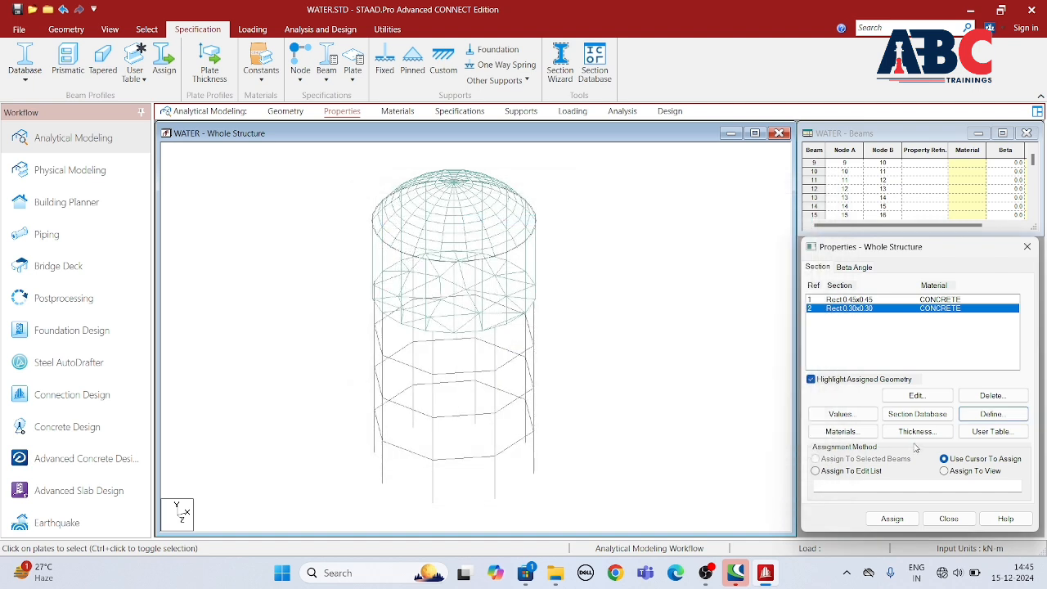
Step: Define two concrete plate thickness properties, one of 0.18 m and one of 0.12 m
{"action": "left_click", "coordinate": [915, 431]}
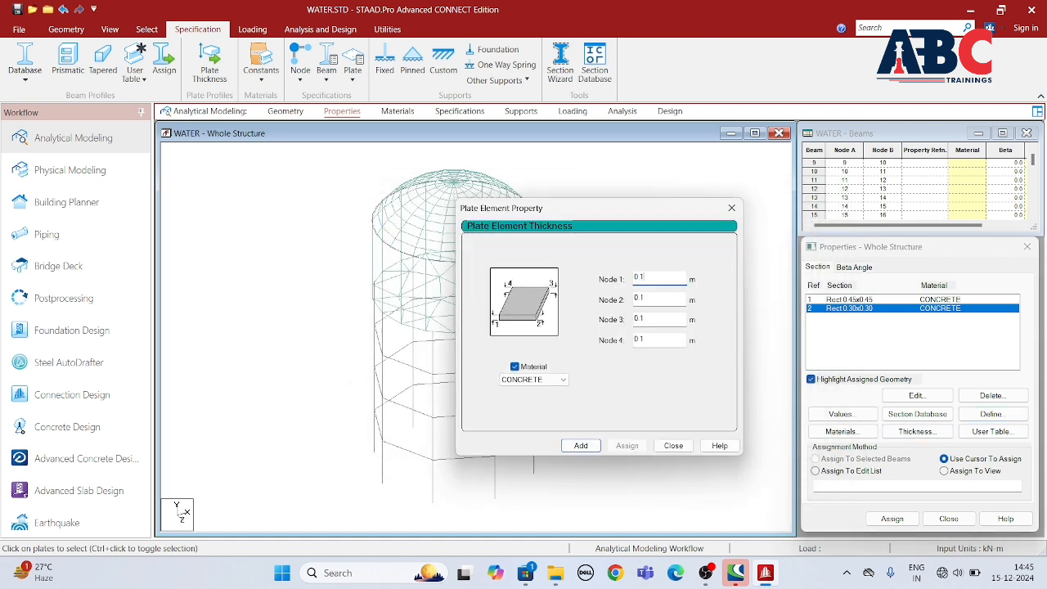
{"action": "left_click", "coordinate": [581, 446]}
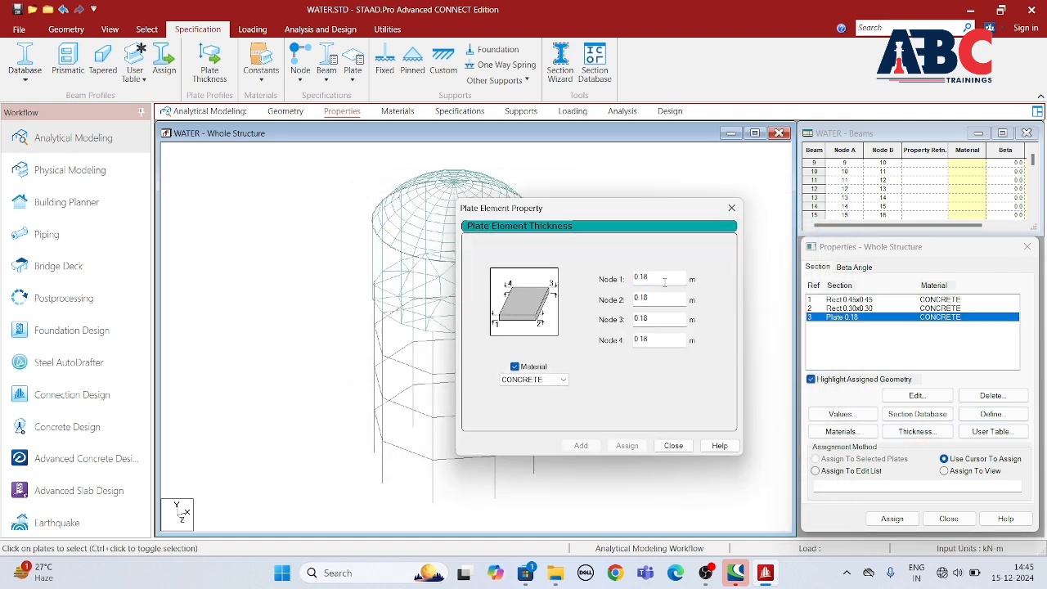
{"action": "key", "text": "BackSpace"}
{"action": "key", "text": "BackSpace"}
{"action": "key", "text": "BackSpace"}
{"action": "type", "text": ".12"}
{"action": "left_click", "coordinate": [580, 446]}
{"action": "left_click", "coordinate": [673, 445]}
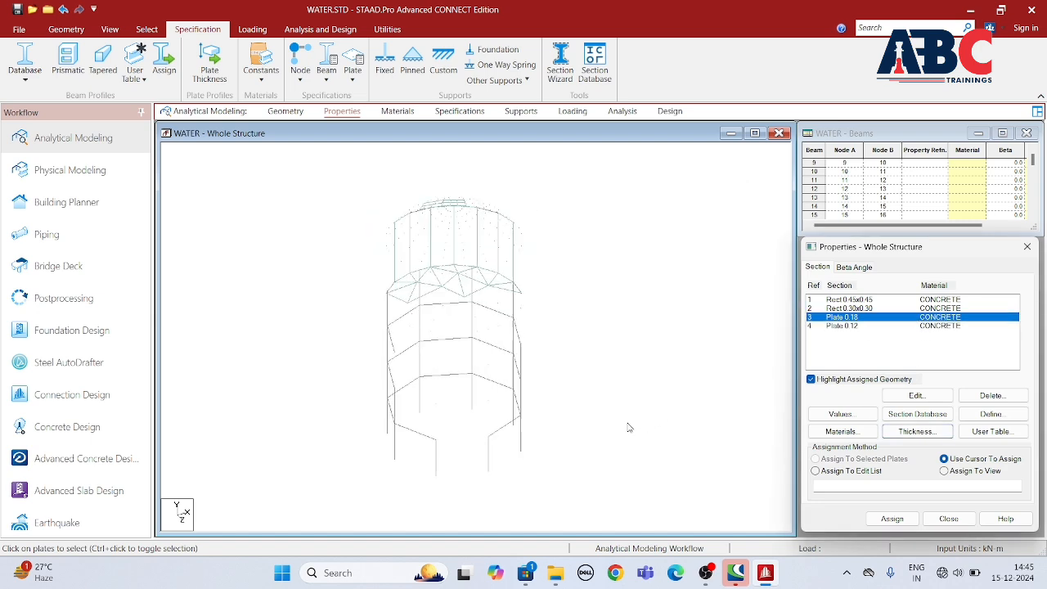
Step: Assign the Rect 0.45x0.45 section to all the vertical columns, selecting the beams parallel to Y
{"action": "left_click", "coordinate": [856, 300]}
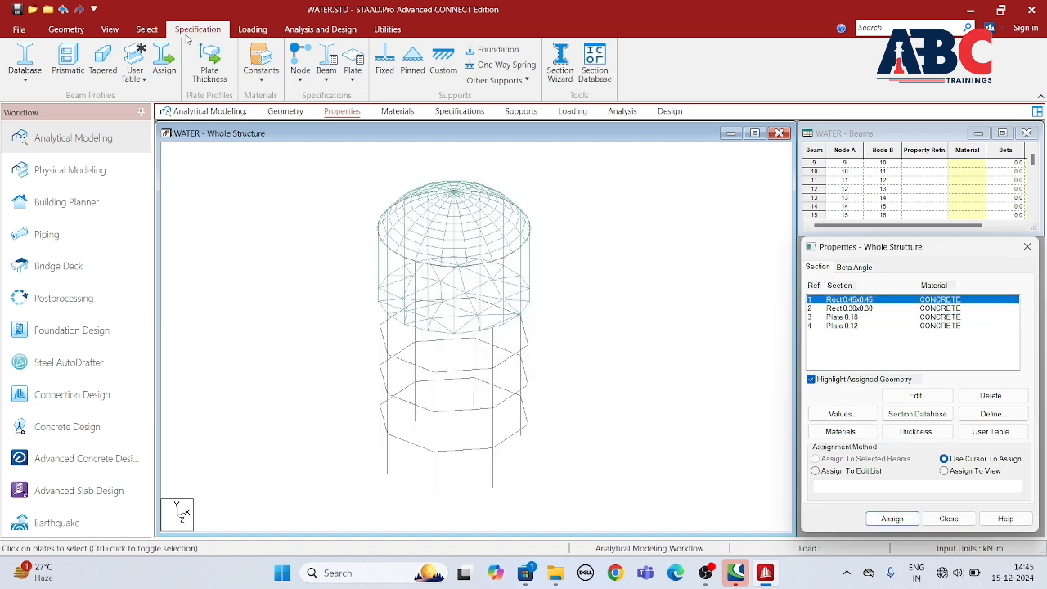
{"action": "left_click", "coordinate": [109, 29]}
{"action": "left_click", "coordinate": [147, 28]}
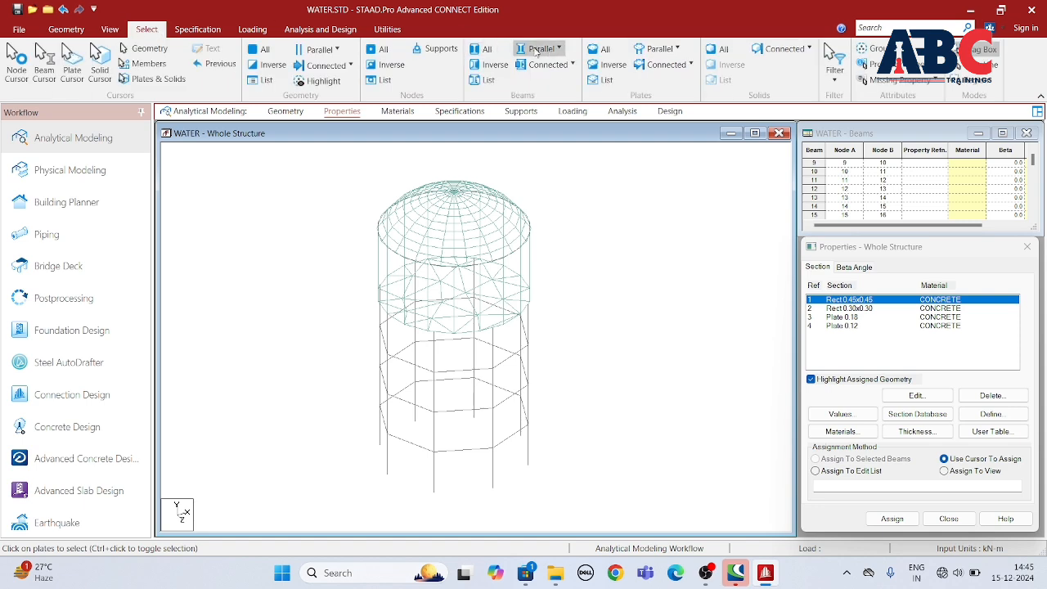
{"action": "left_click", "coordinate": [536, 51]}
{"action": "left_click", "coordinate": [537, 88]}
{"action": "left_click", "coordinate": [905, 520]}
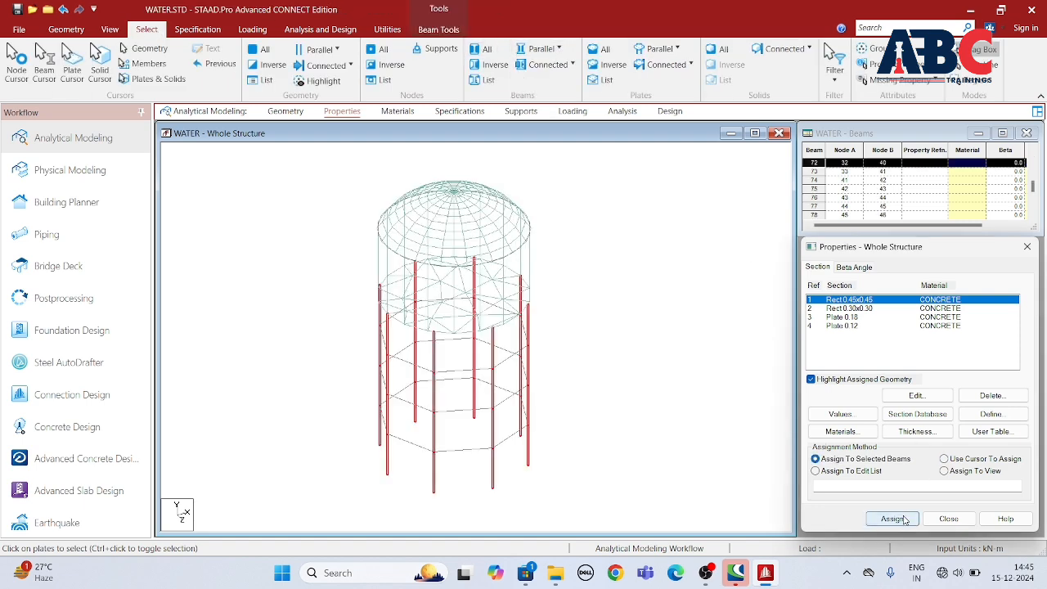
{"action": "left_click", "coordinate": [934, 427]}
Step: Assign the Rect 0.30x0.30 section to all bracing and ring beams, selecting every beam except those parallel to Y
{"action": "left_click", "coordinate": [850, 308]}
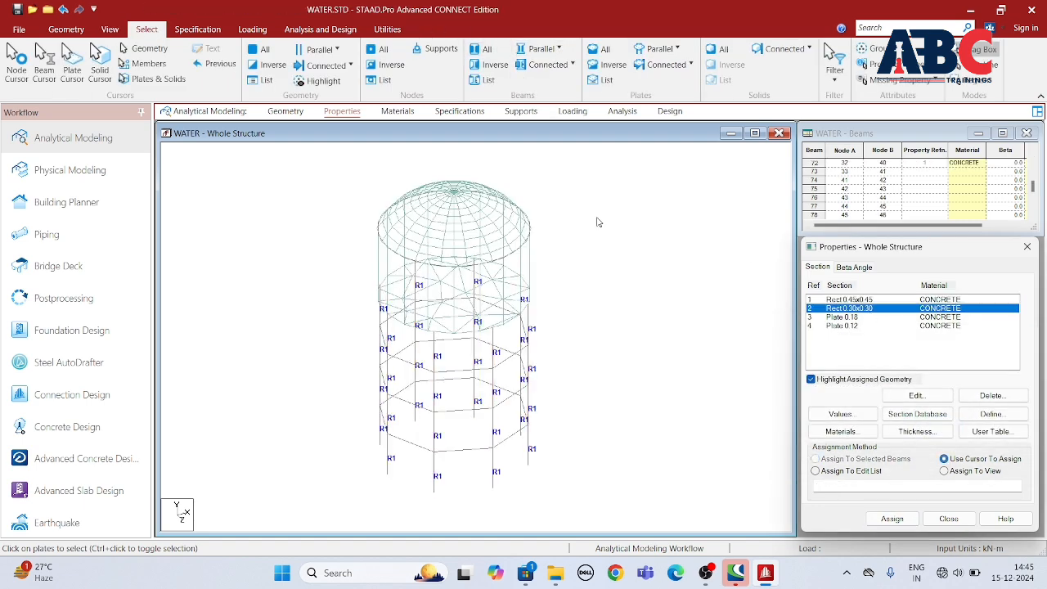
{"action": "left_click", "coordinate": [540, 49]}
{"action": "left_click", "coordinate": [537, 88]}
{"action": "left_click", "coordinate": [484, 50]}
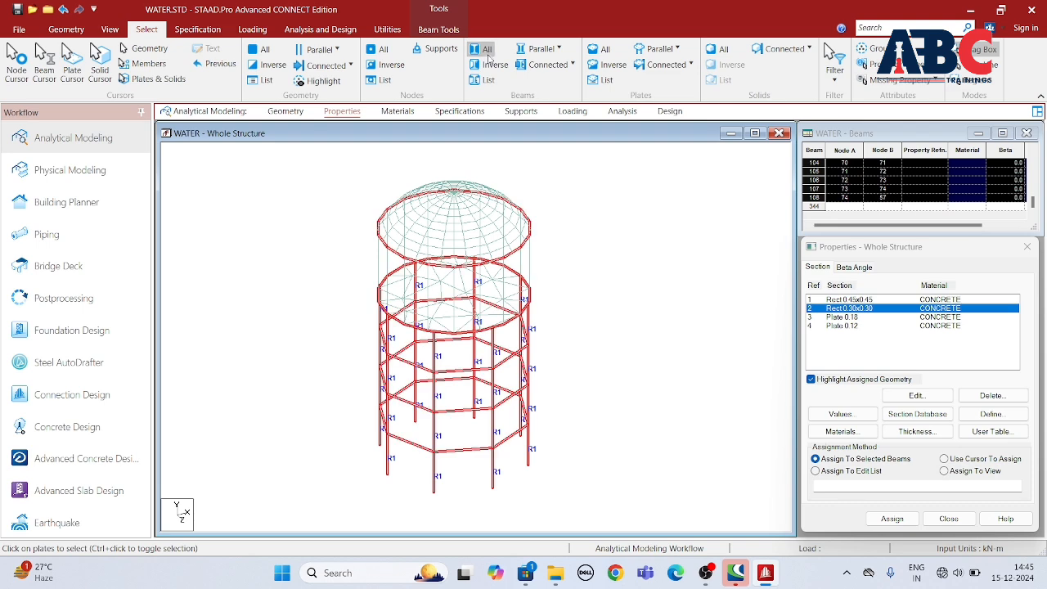
{"action": "left_click", "coordinate": [540, 49]}
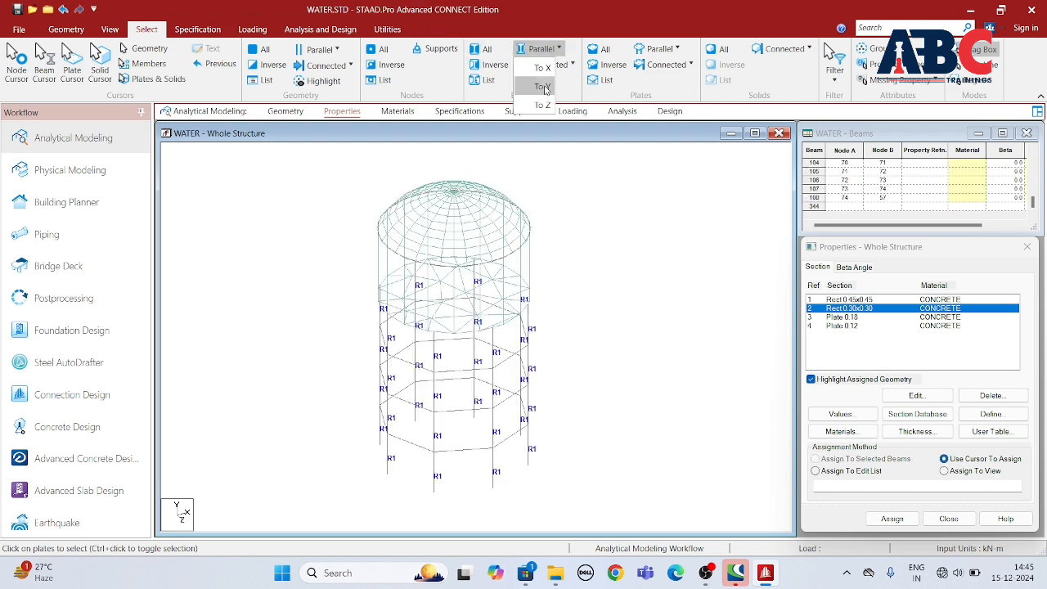
{"action": "left_click", "coordinate": [542, 88]}
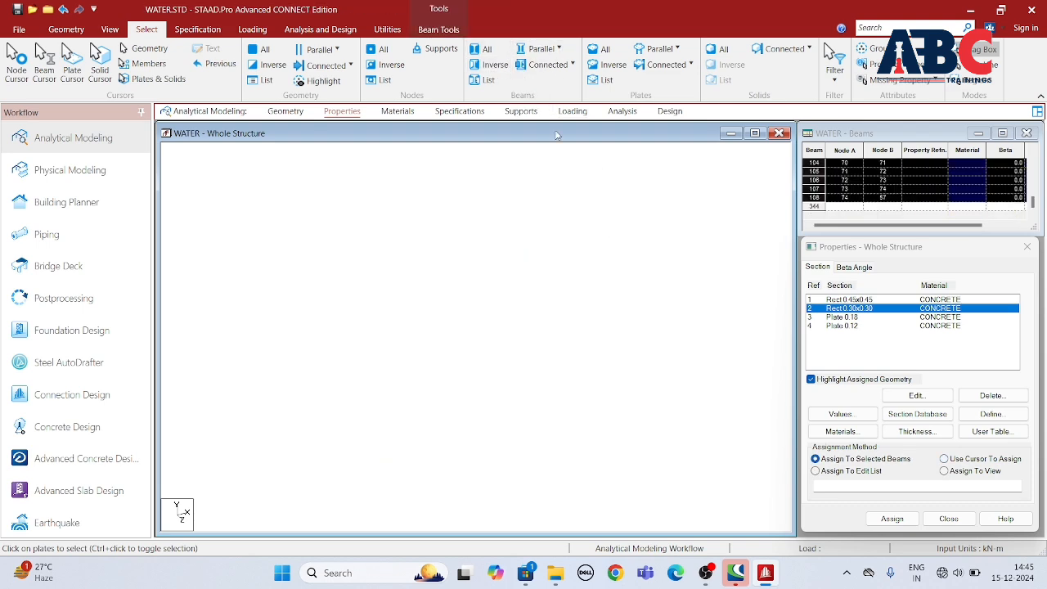
{"action": "left_click", "coordinate": [891, 519]}
{"action": "left_click", "coordinate": [938, 427]}
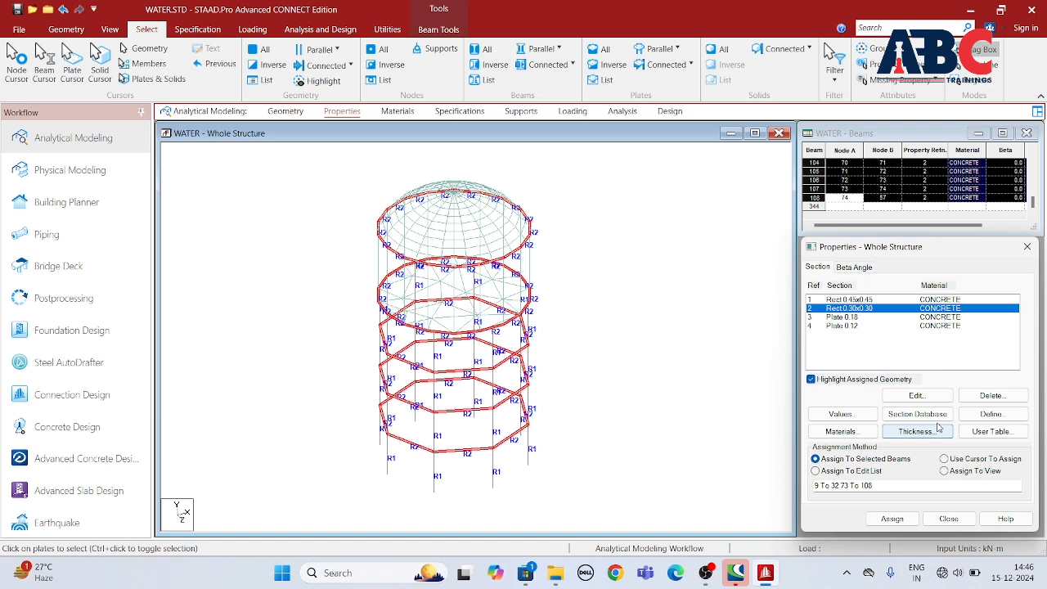
Step: Assign the Plate 0.18 thickness to the tank's floor plates, selected at floor level in the front view
{"action": "left_click", "coordinate": [848, 318]}
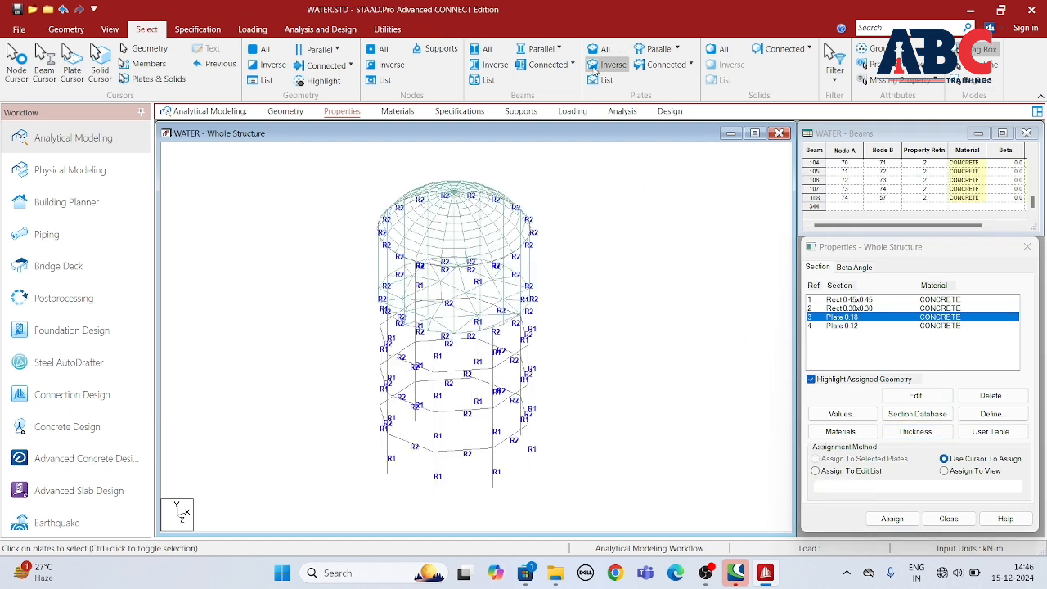
{"action": "scroll", "coordinate": [450, 229], "scroll_direction": "down", "scroll_amount": 1}
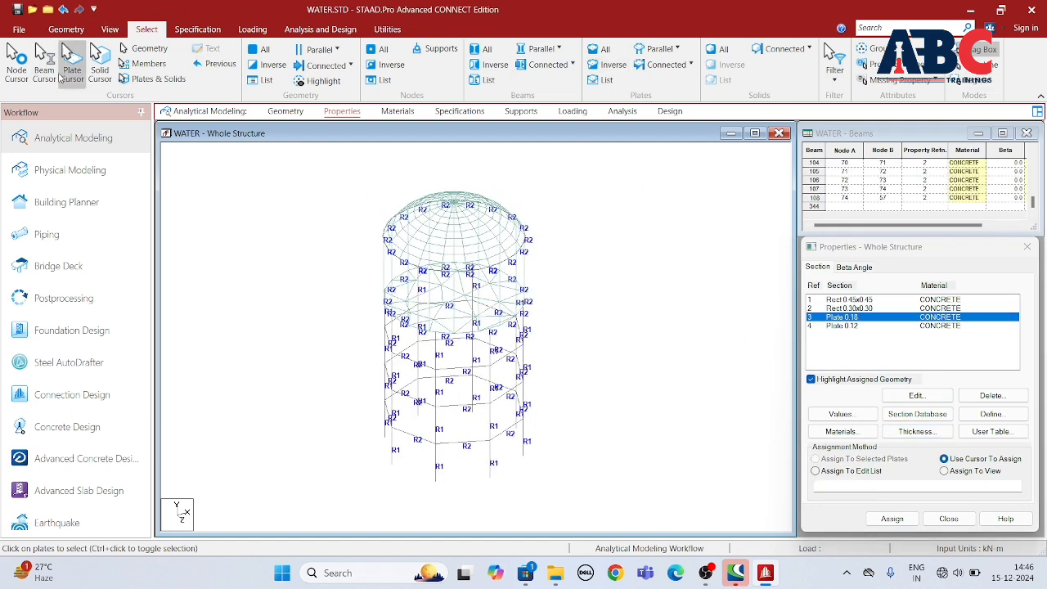
{"action": "left_click", "coordinate": [110, 29]}
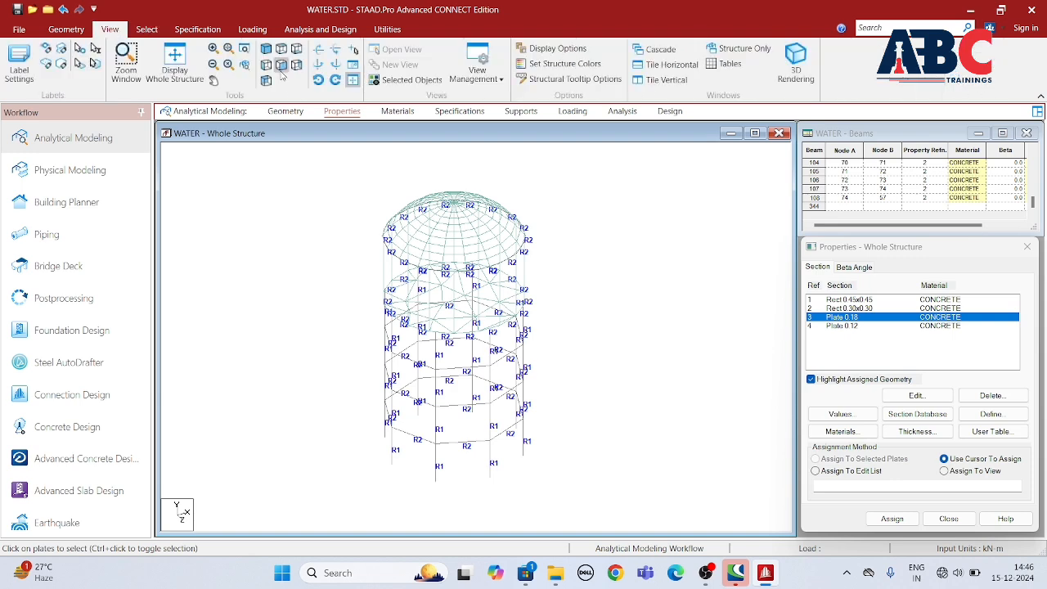
{"action": "left_click", "coordinate": [280, 64]}
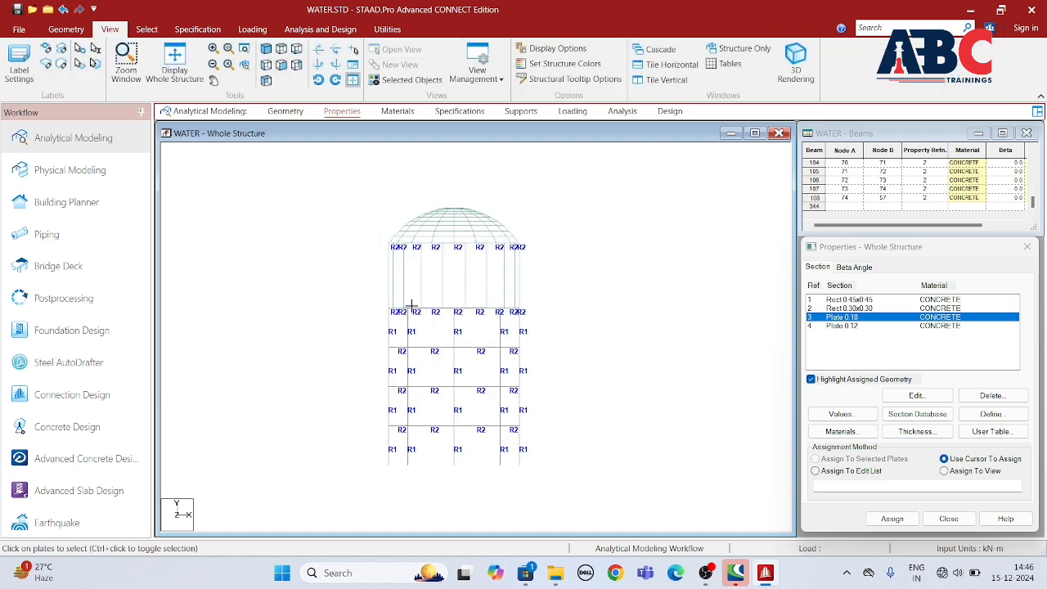
{"action": "left_click_drag", "start_coordinate": [525, 319], "coordinate": [556, 323]}
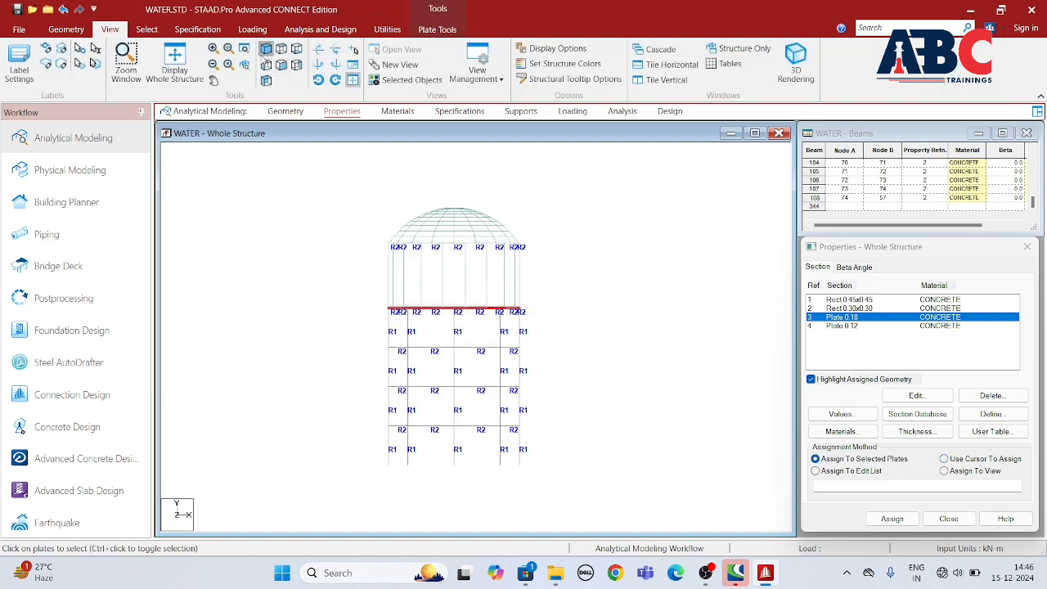
{"action": "left_click", "coordinate": [266, 51]}
{"action": "left_click", "coordinate": [891, 519]}
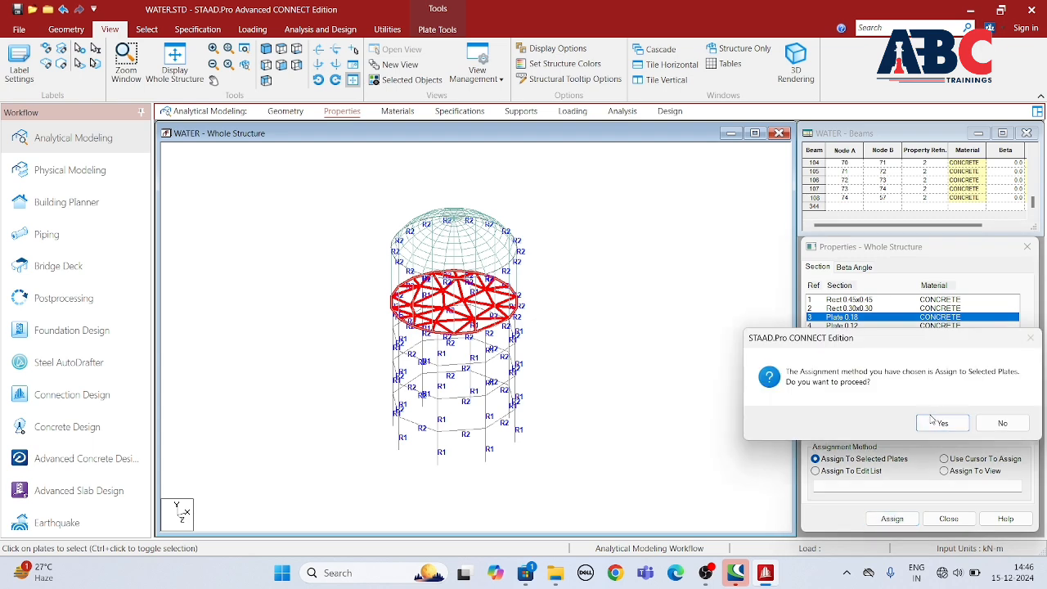
{"action": "left_click", "coordinate": [935, 423]}
Step: Assign the Plate 0.12 thickness to the wall and dome plates by selecting all elements with a missing property
{"action": "left_click", "coordinate": [867, 326]}
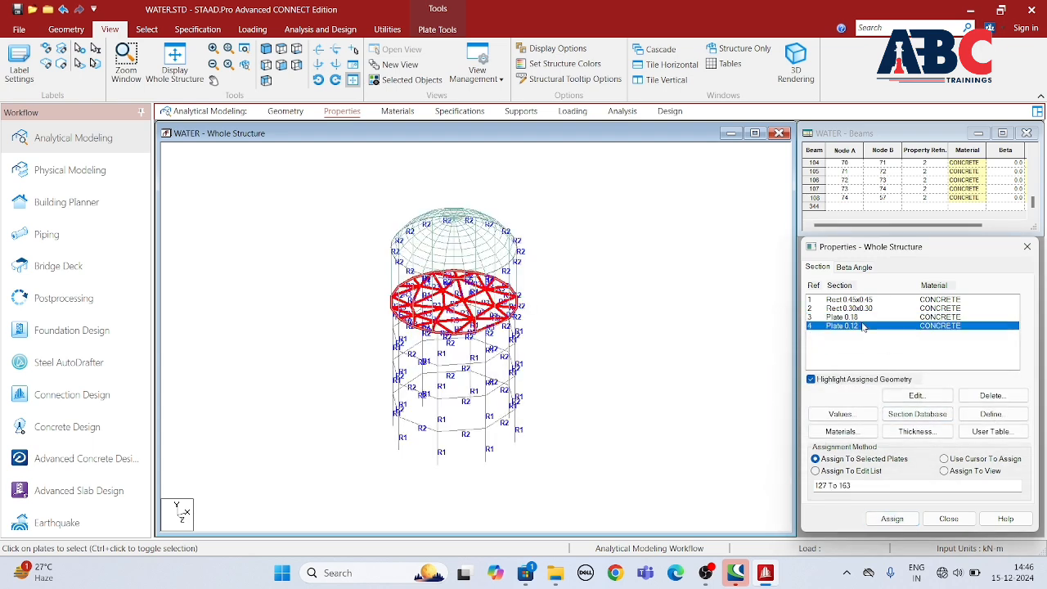
{"action": "left_click", "coordinate": [280, 65]}
{"action": "left_click_drag", "start_coordinate": [295, 186], "coordinate": [574, 318]}
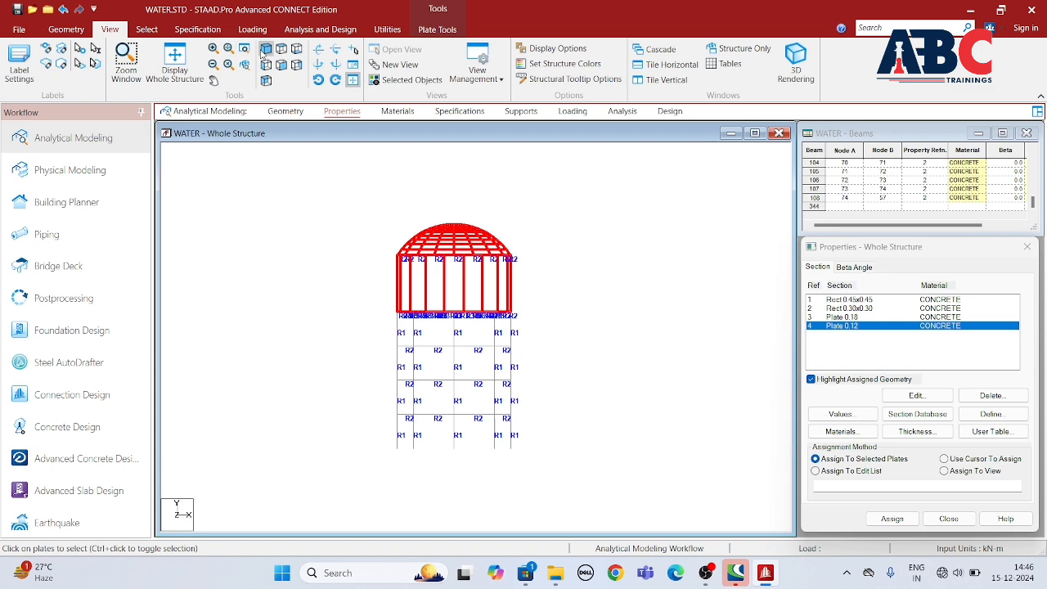
{"action": "left_click", "coordinate": [281, 65]}
{"action": "left_click", "coordinate": [535, 205]}
{"action": "left_click", "coordinate": [66, 30]}
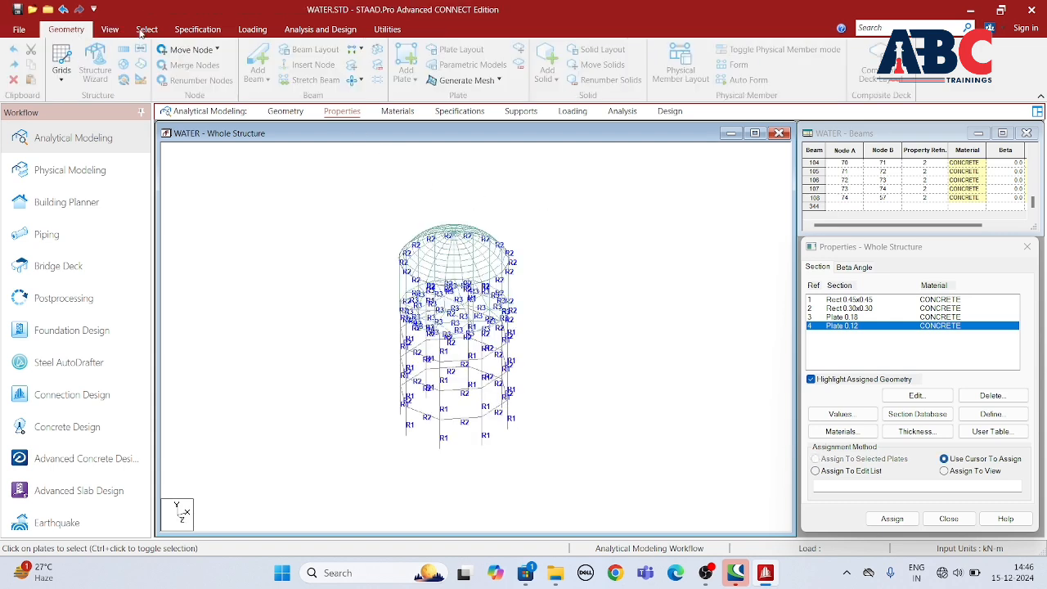
{"action": "left_click", "coordinate": [147, 29]}
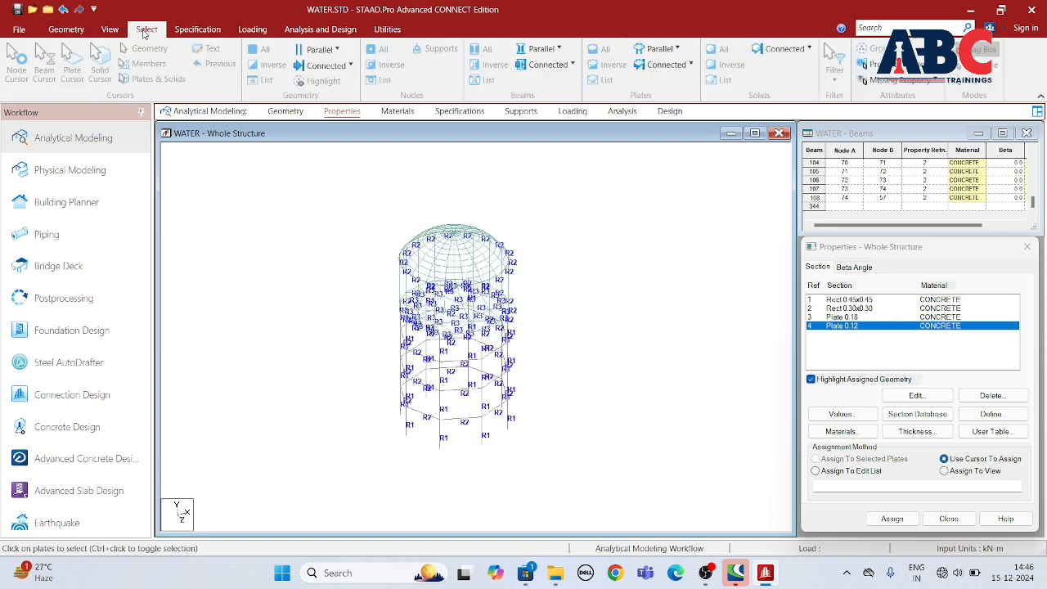
{"action": "left_click", "coordinate": [922, 81]}
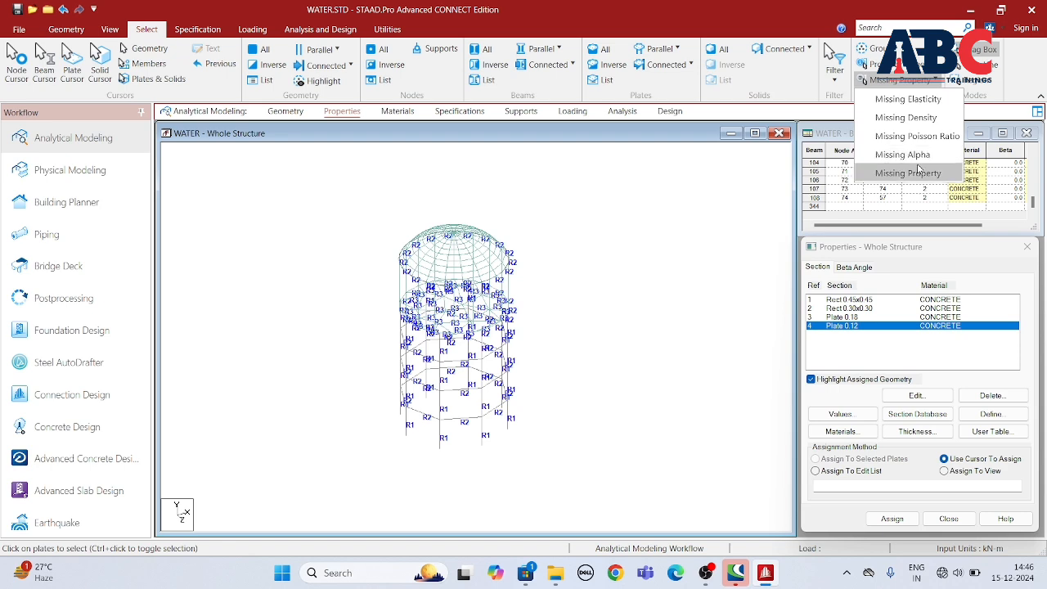
{"action": "left_click", "coordinate": [914, 173]}
{"action": "left_click", "coordinate": [885, 517]}
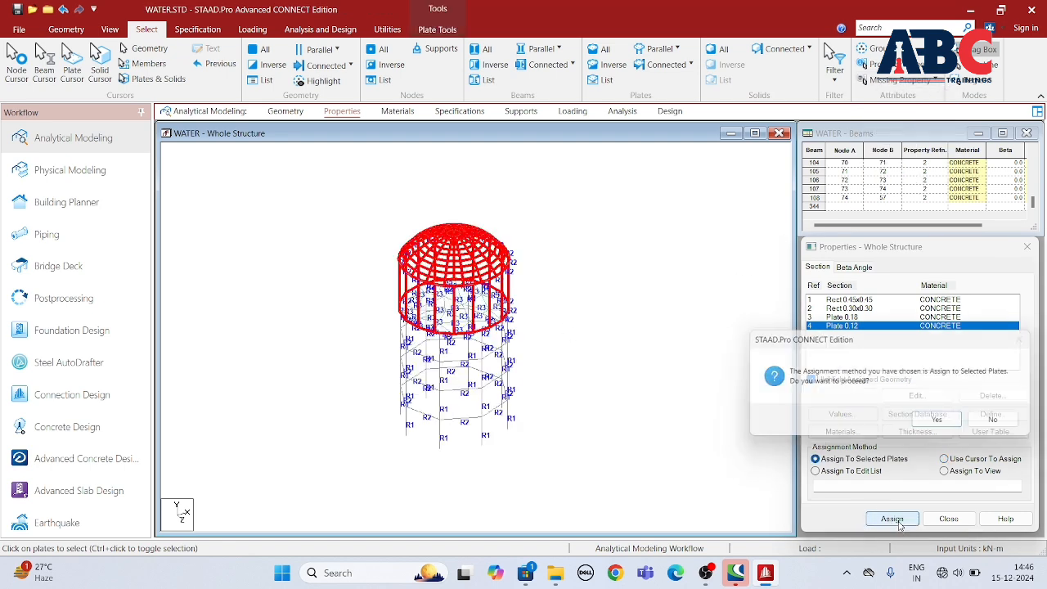
{"action": "left_click", "coordinate": [941, 423]}
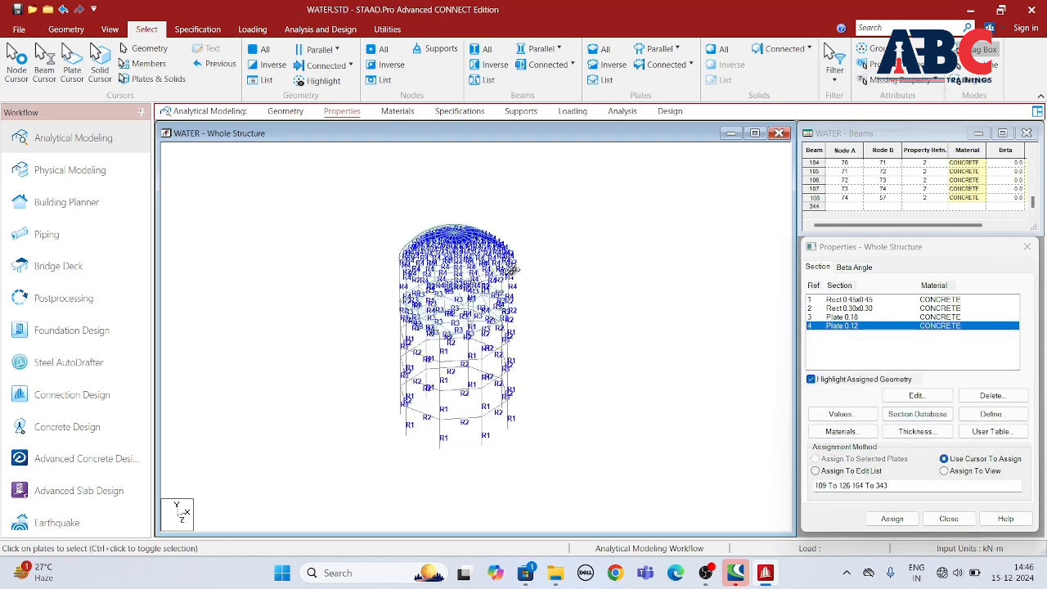
Step: Assign the CONCRETE material to all beams and plates of the tank
{"action": "left_click", "coordinate": [397, 111]}
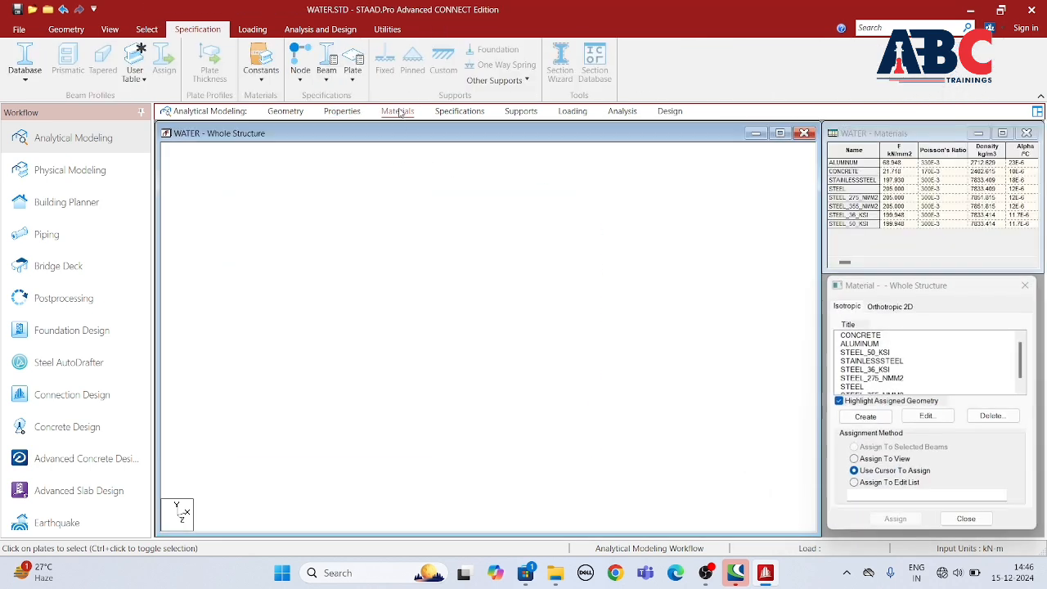
{"action": "left_click", "coordinate": [857, 335]}
{"action": "left_click", "coordinate": [894, 520]}
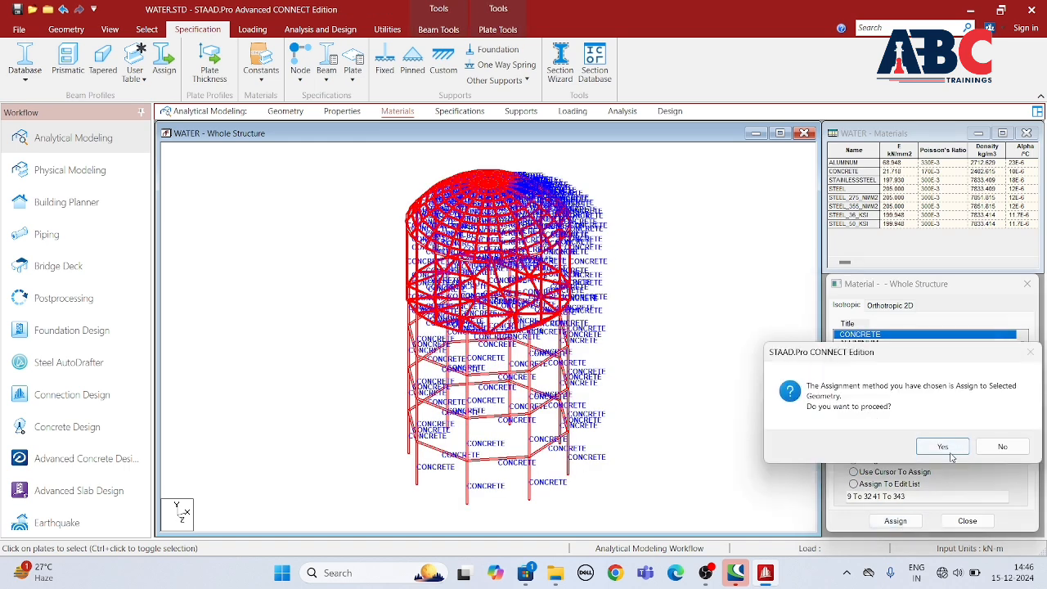
{"action": "left_click", "coordinate": [942, 446]}
Step: Create a fixed support definition for the structure
{"action": "left_click", "coordinate": [460, 111]}
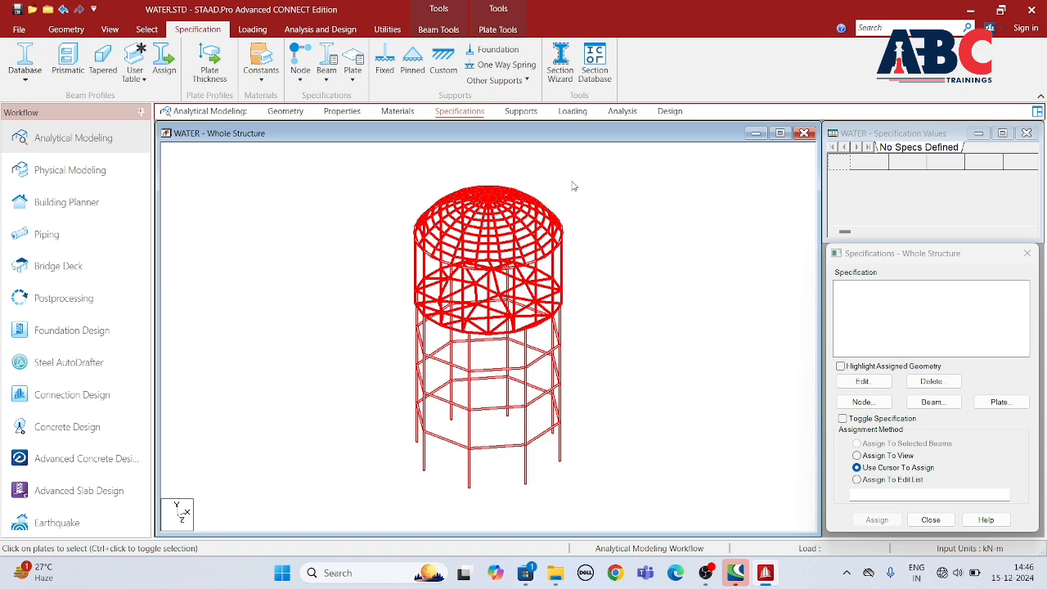
{"action": "left_click", "coordinate": [515, 112]}
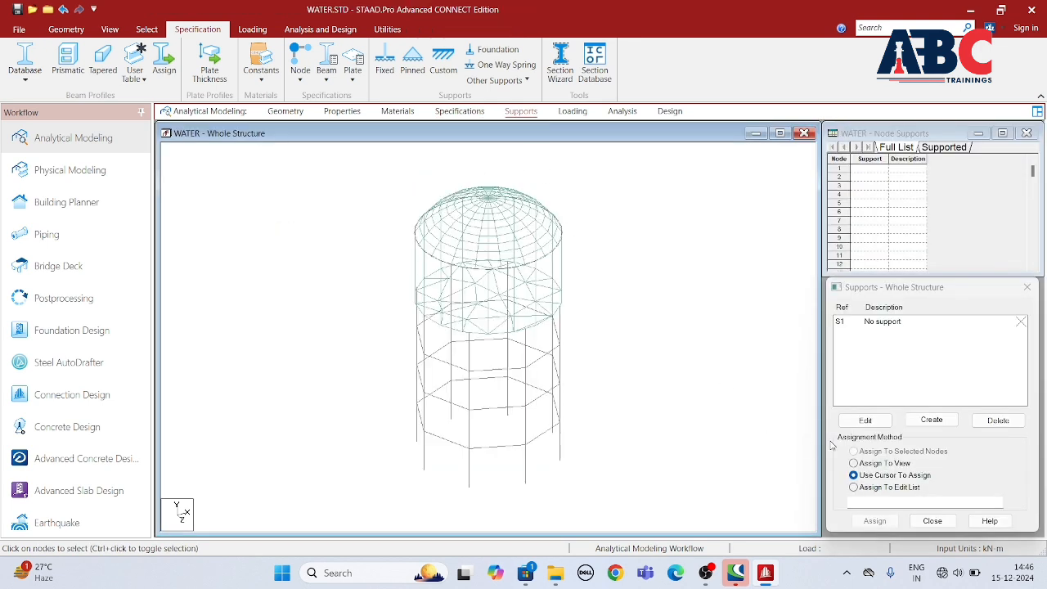
{"action": "left_click", "coordinate": [931, 420]}
{"action": "left_click", "coordinate": [839, 539]}
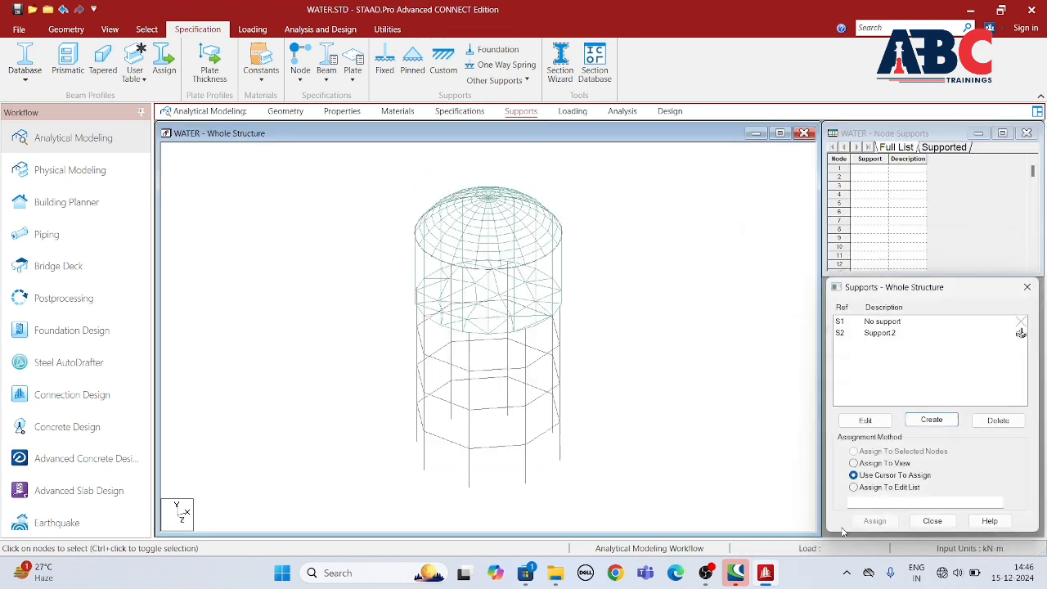
Step: Assign the fixed support to all the column base nodes, selected in the front view
{"action": "left_click", "coordinate": [887, 335]}
{"action": "left_click", "coordinate": [109, 28]}
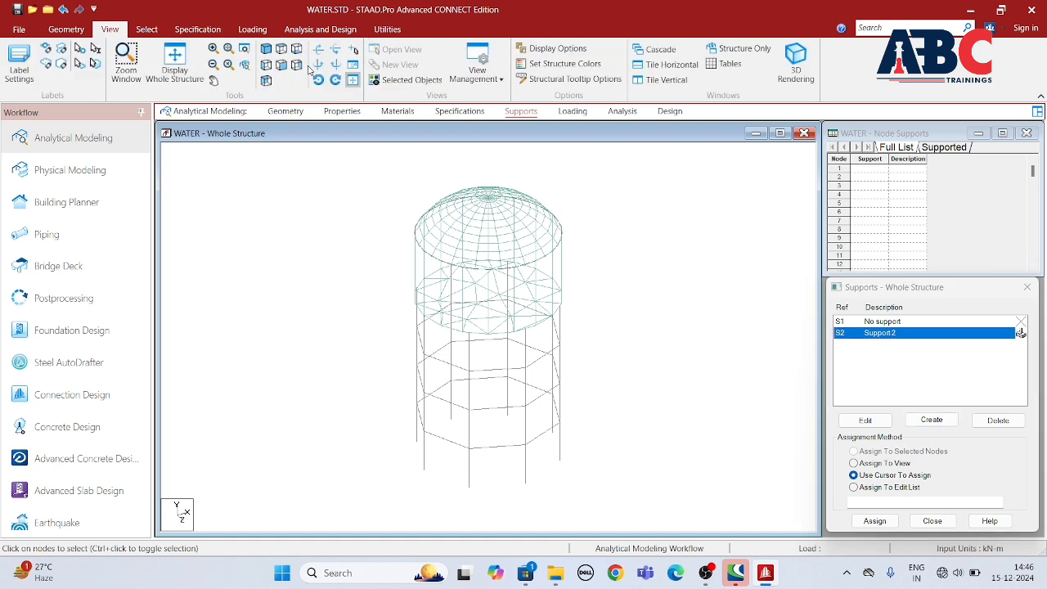
{"action": "left_click_drag", "start_coordinate": [400, 367], "coordinate": [586, 431]}
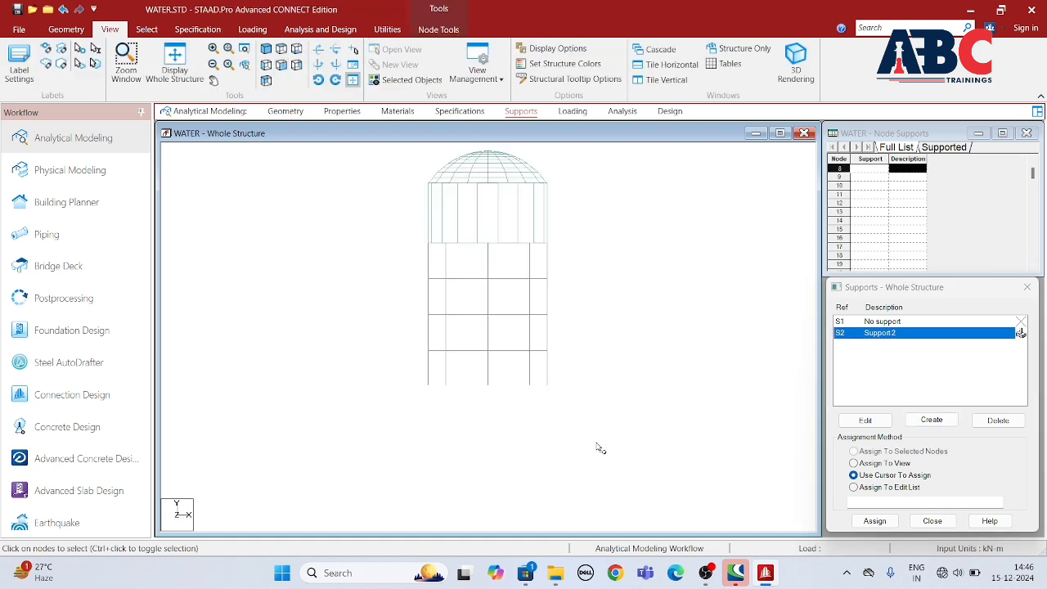
{"action": "left_click", "coordinate": [874, 520]}
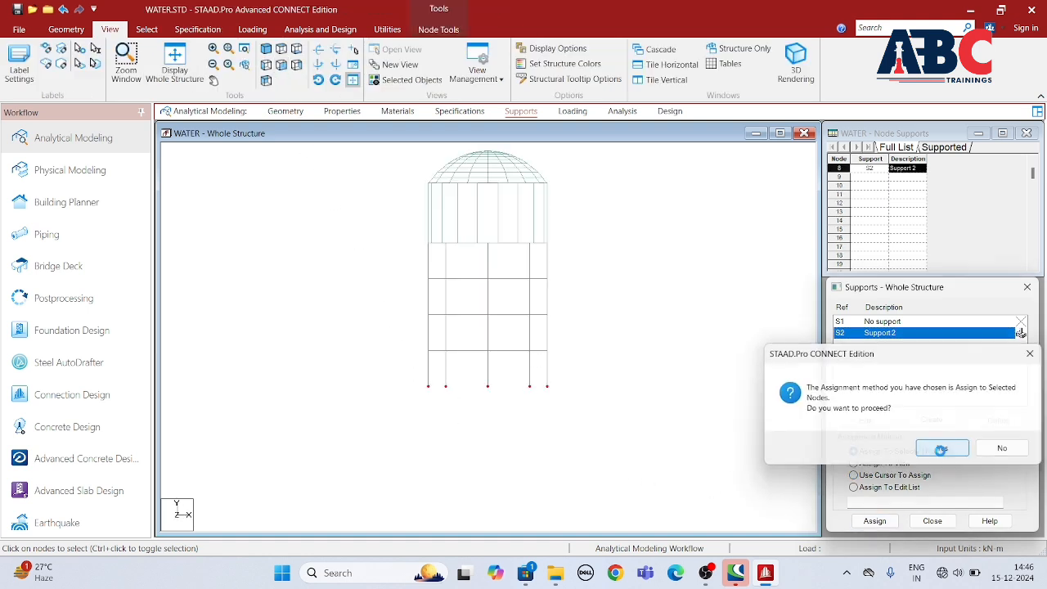
{"action": "left_click", "coordinate": [935, 446]}
{"action": "middle_click_drag", "start_coordinate": [626, 258], "coordinate": [589, 289]}
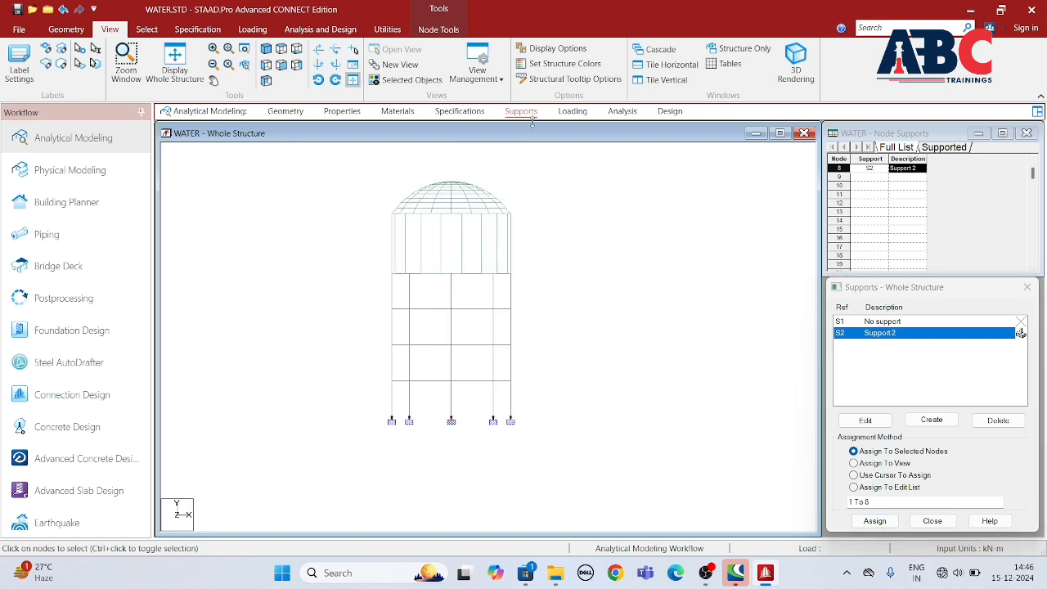
Step: Create primary load case 1 with loading type Dead and the title DL
{"action": "left_click", "coordinate": [575, 112]}
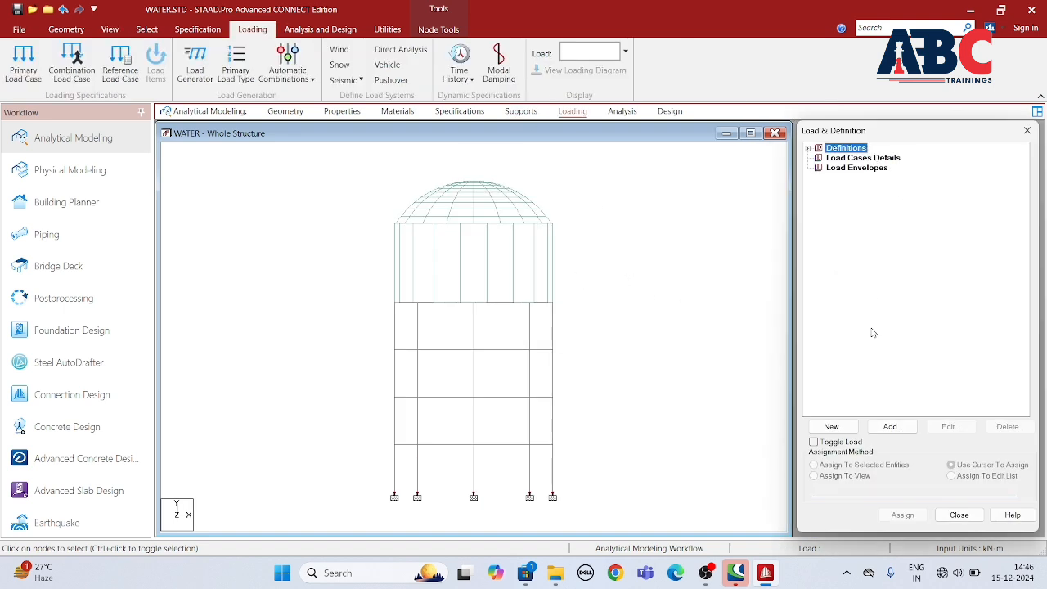
{"action": "left_click", "coordinate": [864, 159]}
{"action": "left_click", "coordinate": [891, 427]}
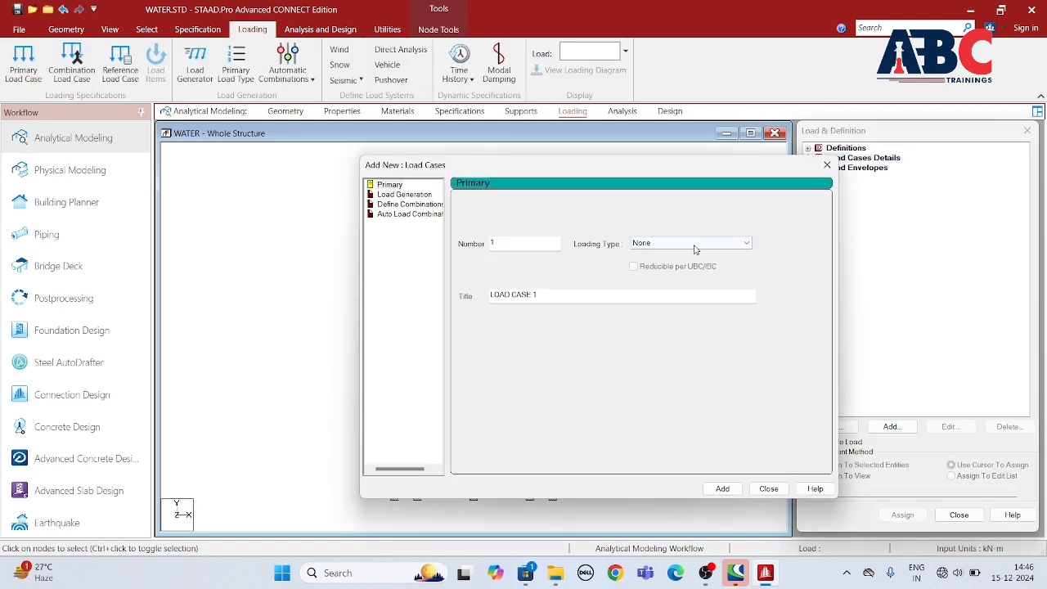
{"action": "left_click", "coordinate": [727, 242]}
{"action": "left_click", "coordinate": [666, 261]}
{"action": "left_click_drag", "start_coordinate": [544, 295], "coordinate": [446, 320]}
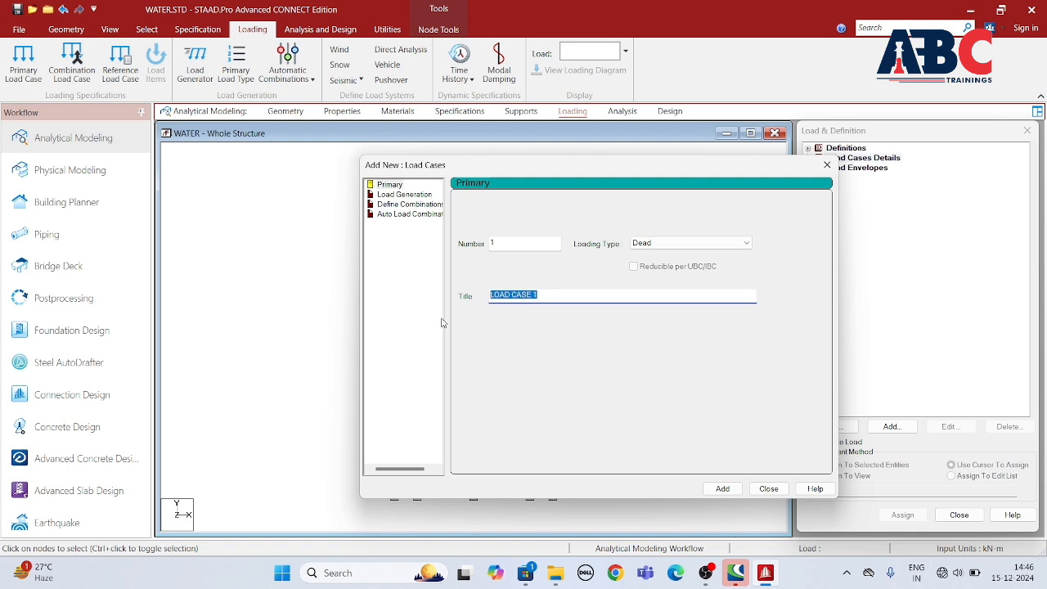
{"action": "type", "text": "DL"}
{"action": "left_click", "coordinate": [722, 488]}
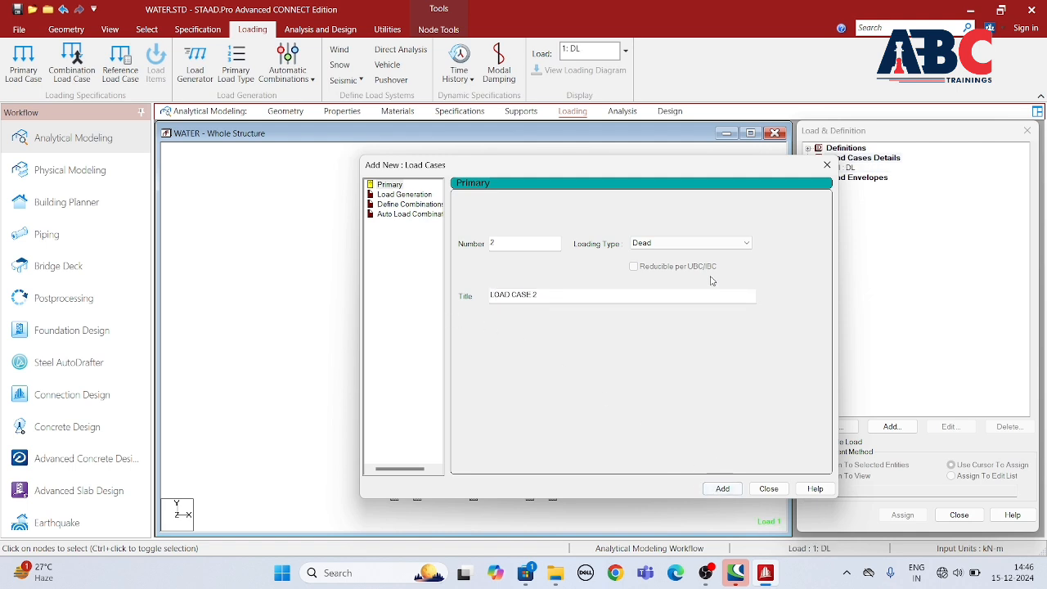
Step: Create primary load case 2 with loading type Live and the title LL
{"action": "left_click", "coordinate": [691, 243]}
{"action": "left_click", "coordinate": [646, 264]}
{"action": "left_click_drag", "start_coordinate": [577, 298], "coordinate": [421, 316]}
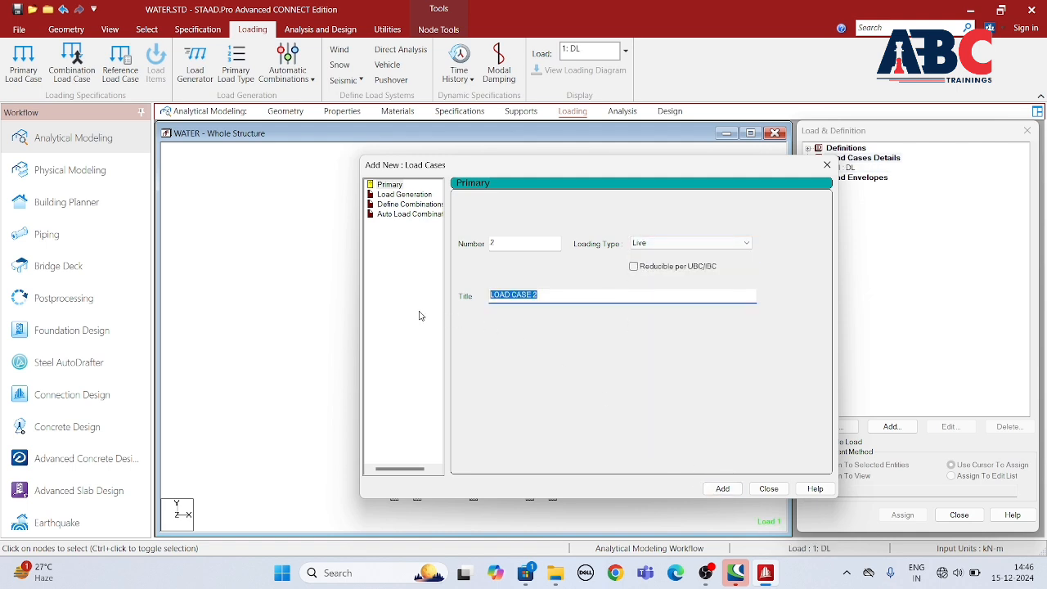
{"action": "type", "text": "LL"}
{"action": "left_click", "coordinate": [723, 489]}
Step: Create primary load case 3 with loading type Fluids and the title HP
{"action": "left_click", "coordinate": [725, 243]}
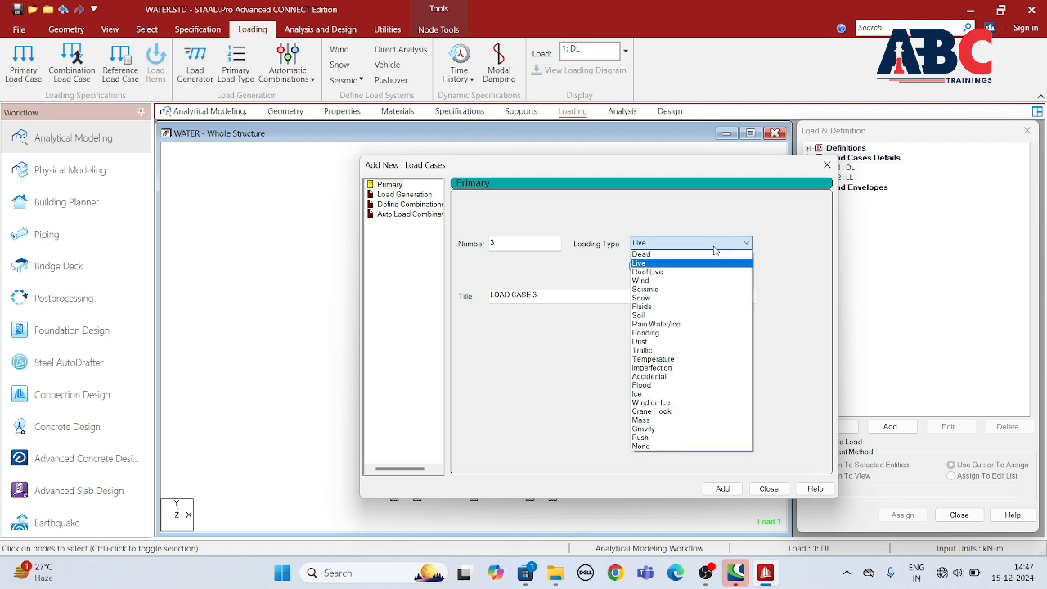
{"action": "left_click", "coordinate": [662, 311]}
{"action": "left_click_drag", "start_coordinate": [562, 297], "coordinate": [402, 317]}
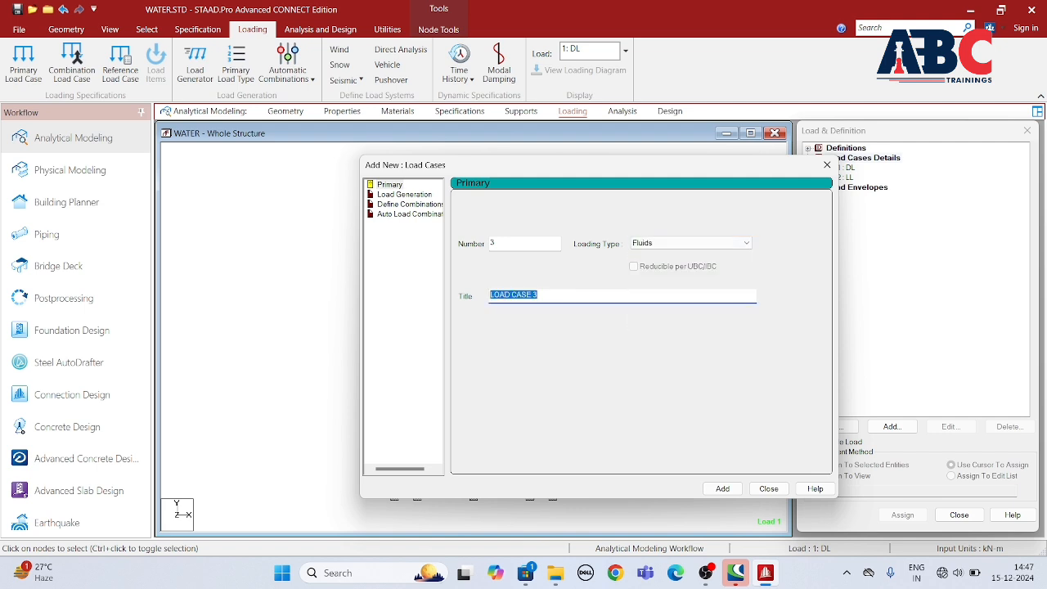
{"action": "type", "text": "HP"}
{"action": "left_click", "coordinate": [723, 489]}
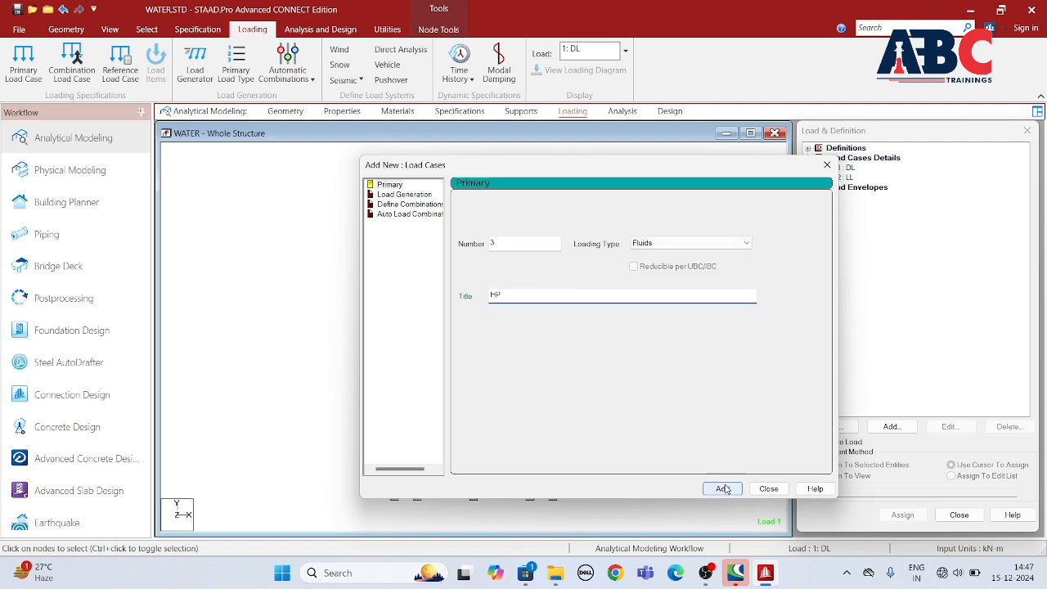
{"action": "left_click", "coordinate": [769, 489]}
Step: Add to the DL case a selfweight load in Y with factor -1 and a uniform member force of -3 kN/m in GY
{"action": "left_click", "coordinate": [847, 167]}
{"action": "left_click", "coordinate": [891, 426]}
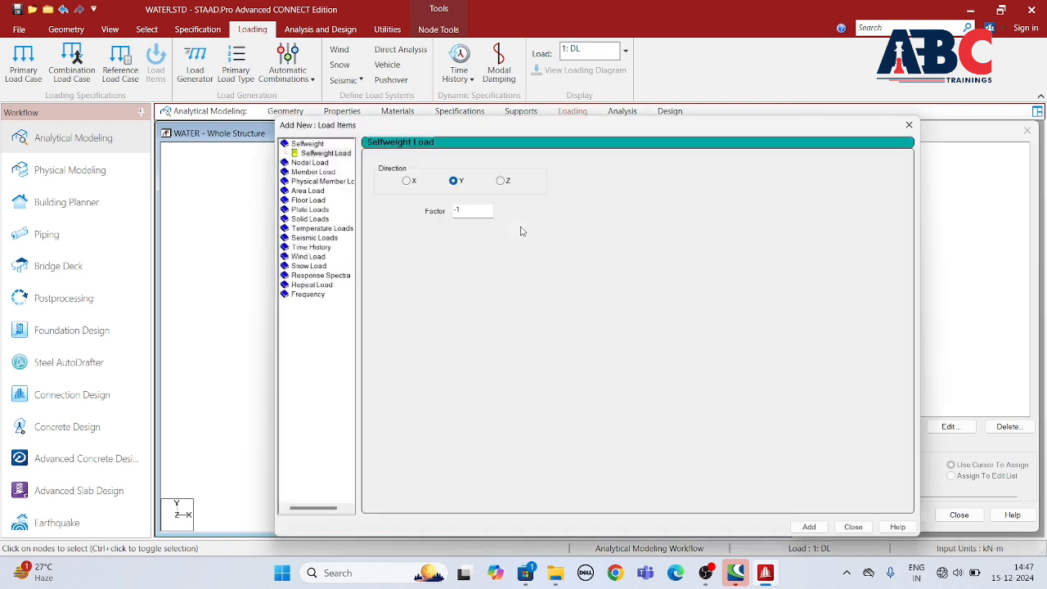
{"action": "left_click", "coordinate": [316, 147]}
{"action": "left_click", "coordinate": [805, 533]}
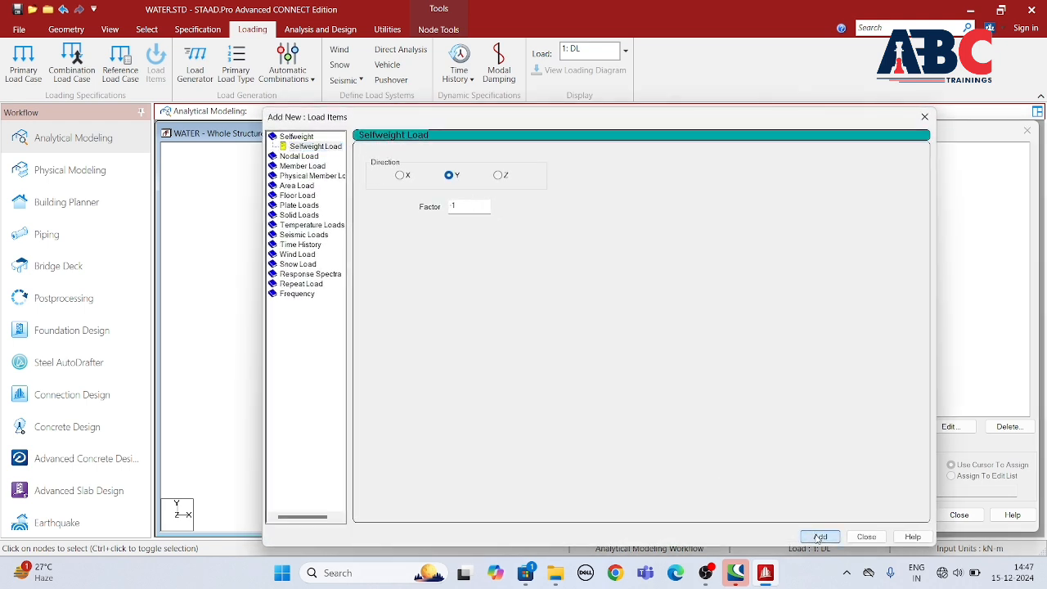
{"action": "left_click", "coordinate": [304, 166]}
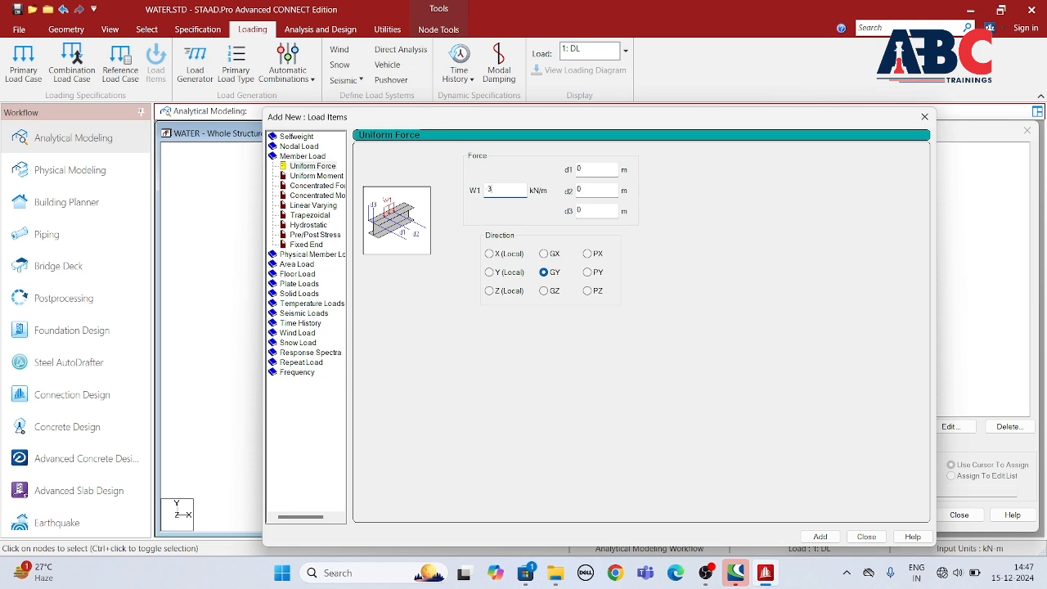
{"action": "left_click", "coordinate": [820, 536]}
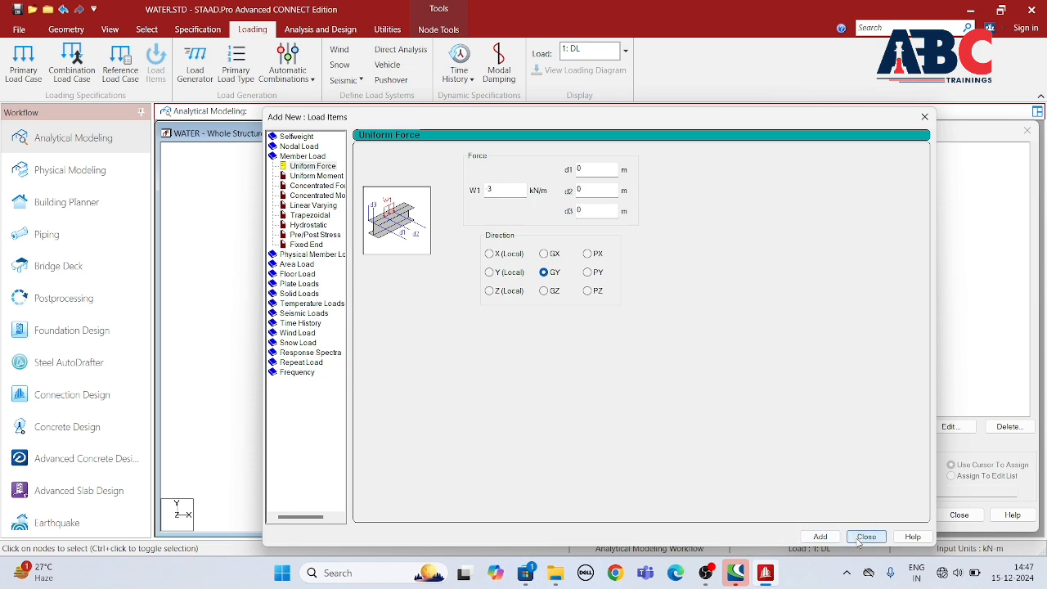
{"action": "left_click", "coordinate": [866, 535]}
Step: Assign the DL selfweight load to the whole structure in view
{"action": "left_click", "coordinate": [874, 177]}
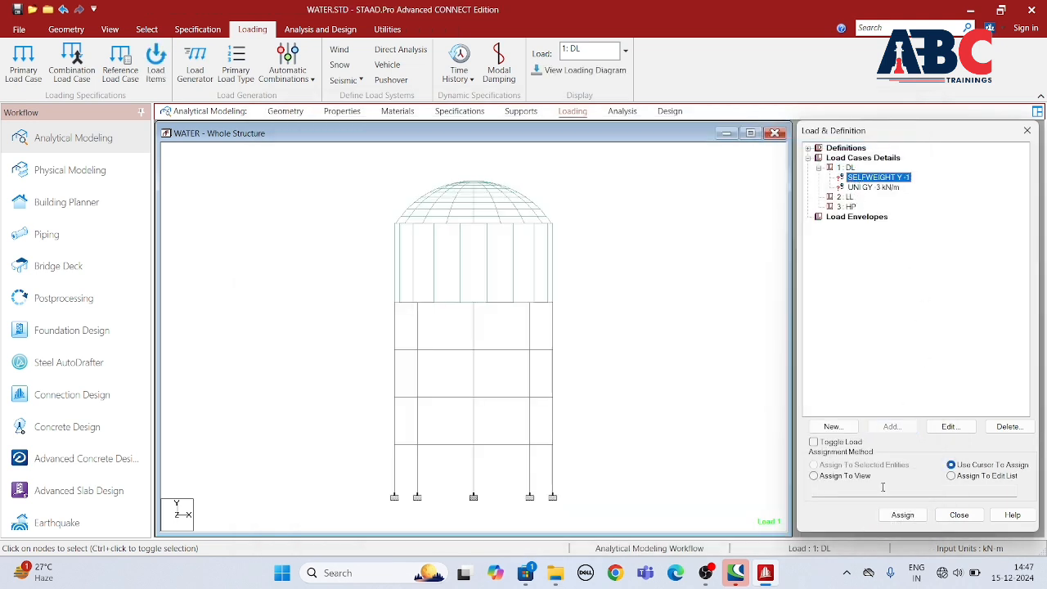
{"action": "left_click", "coordinate": [851, 478]}
{"action": "left_click", "coordinate": [902, 514]}
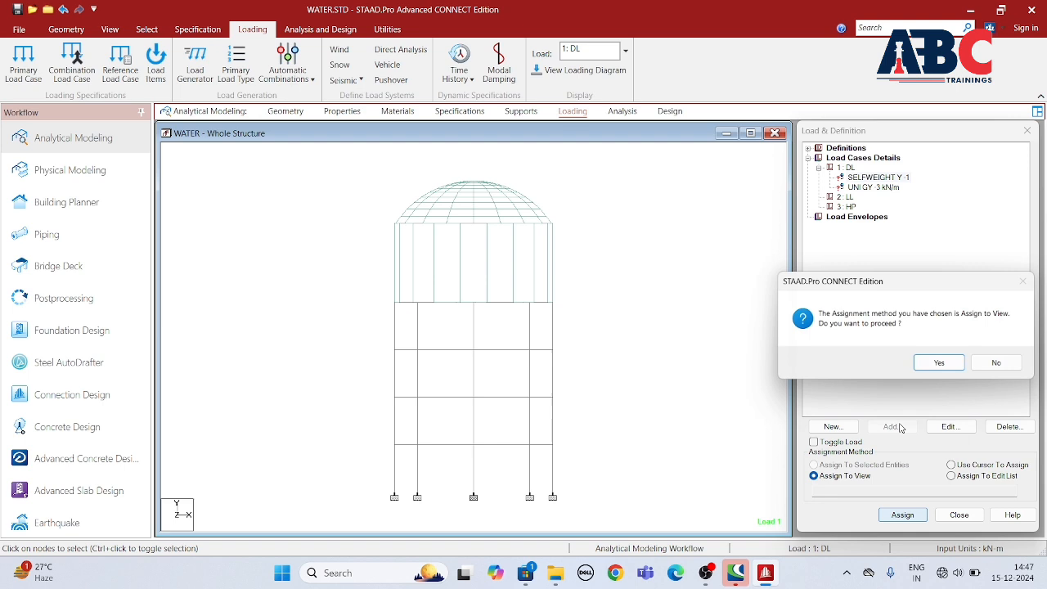
{"action": "left_click", "coordinate": [936, 364]}
Step: Assign the -3 kN/m uniform force to all horizontal beams of the staging and tank, picked with a parallel beam selection
{"action": "left_click", "coordinate": [873, 186]}
{"action": "left_click", "coordinate": [676, 197]}
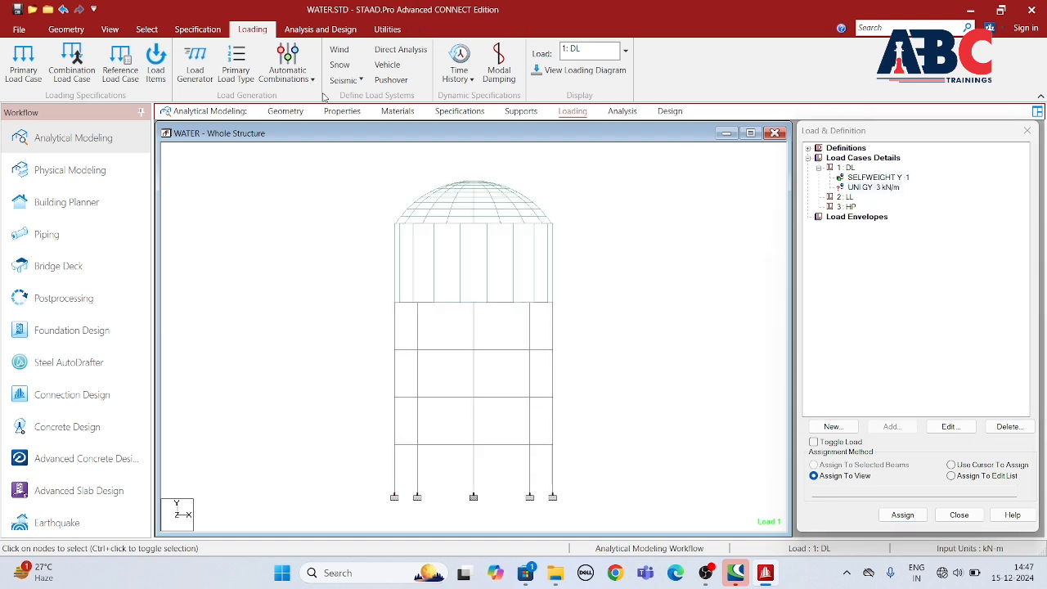
{"action": "left_click", "coordinate": [147, 29]}
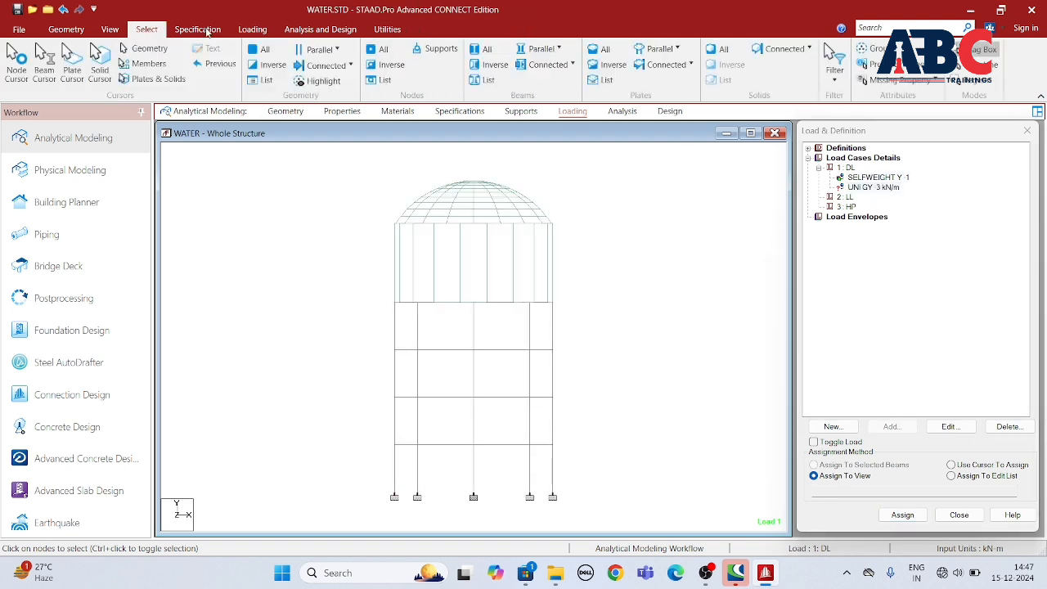
{"action": "left_click", "coordinate": [540, 51]}
{"action": "left_click", "coordinate": [540, 64]}
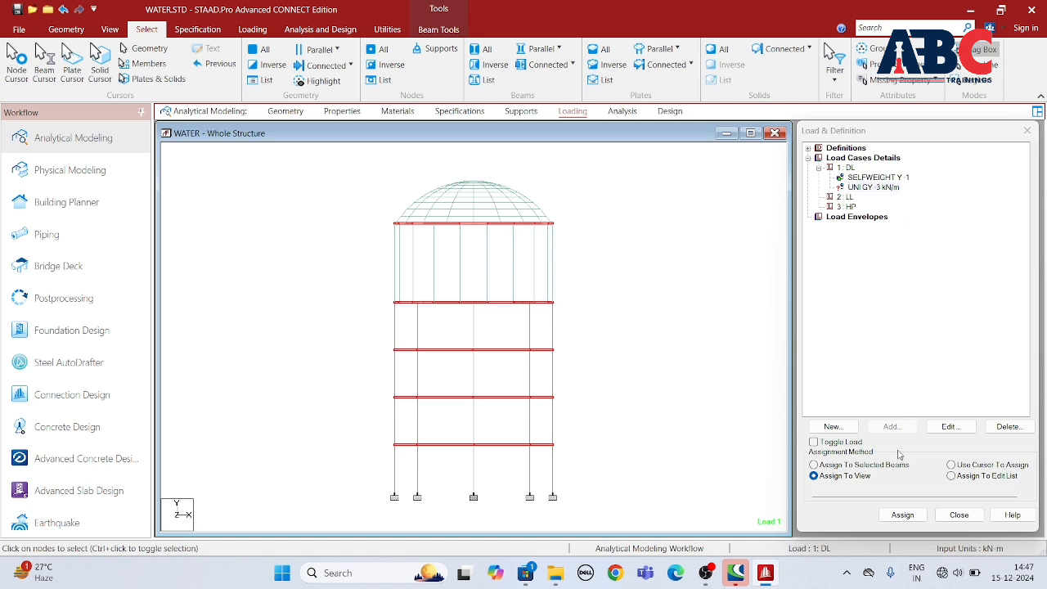
{"action": "left_click", "coordinate": [814, 465]}
{"action": "left_click", "coordinate": [902, 514]}
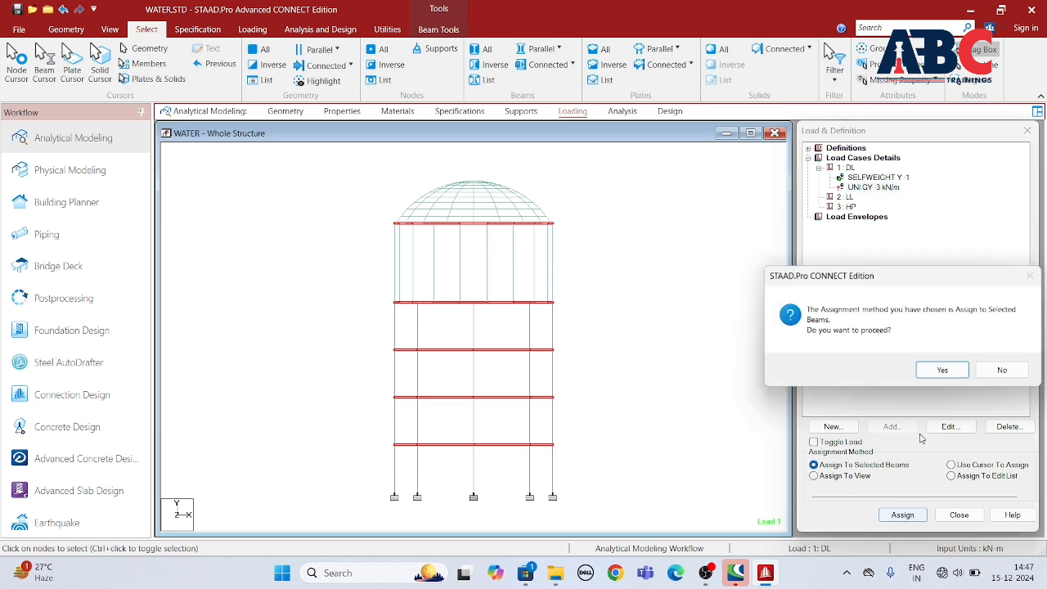
{"action": "left_click", "coordinate": [941, 370]}
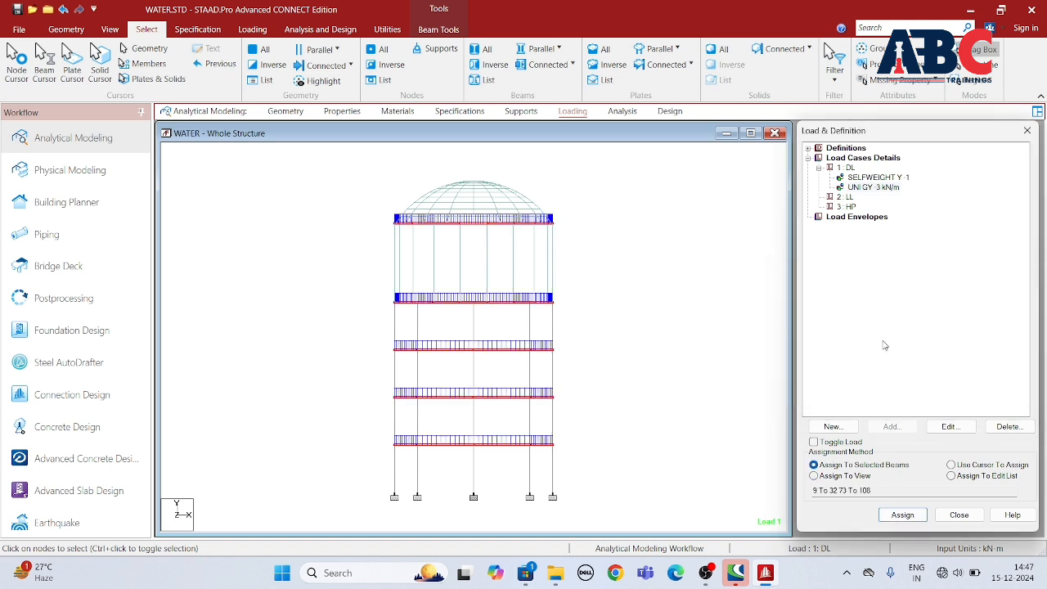
{"action": "left_click", "coordinate": [700, 259]}
Step: Add a floor load of -2 kN/m2 in Global Y to the DL case over the Y range 12 to 19 m and display it
{"action": "left_click", "coordinate": [846, 167]}
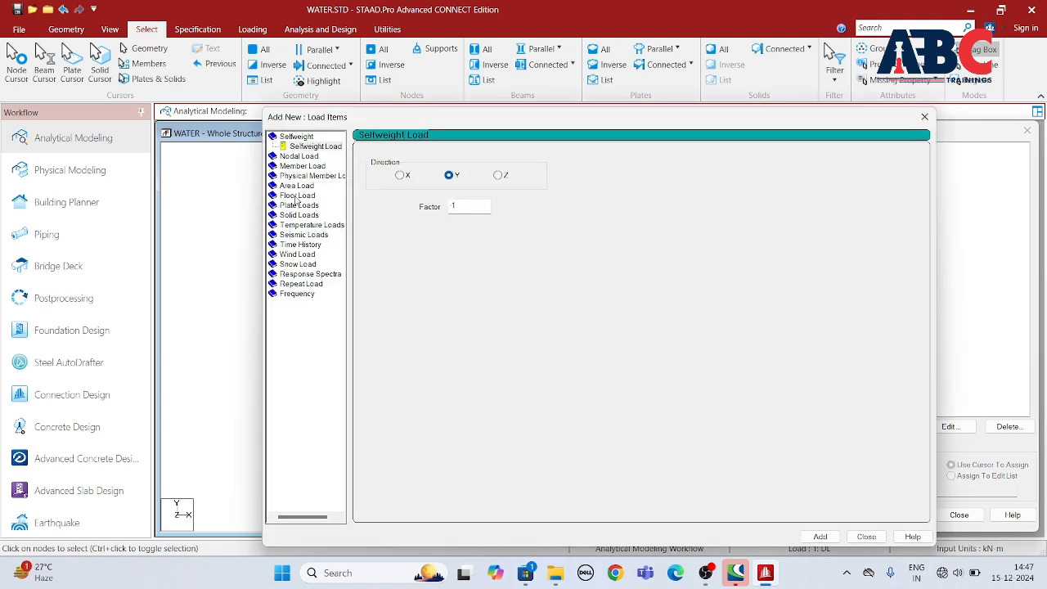
{"action": "left_click", "coordinate": [296, 196]}
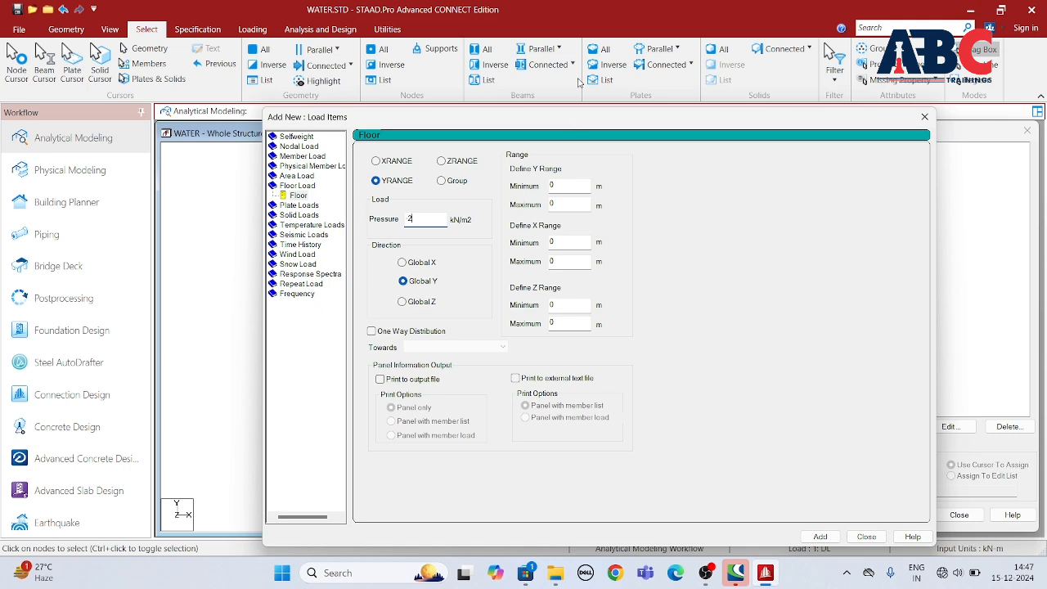
{"action": "left_click_drag", "start_coordinate": [494, 119], "coordinate": [726, 102]}
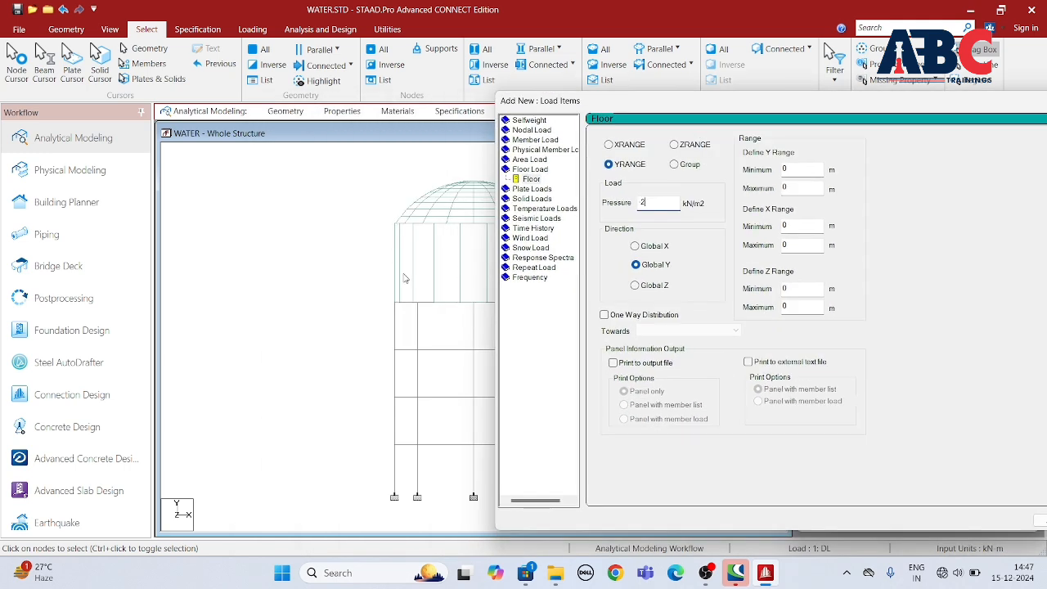
{"action": "double_click", "coordinate": [792, 168]}
{"action": "double_click", "coordinate": [792, 186]}
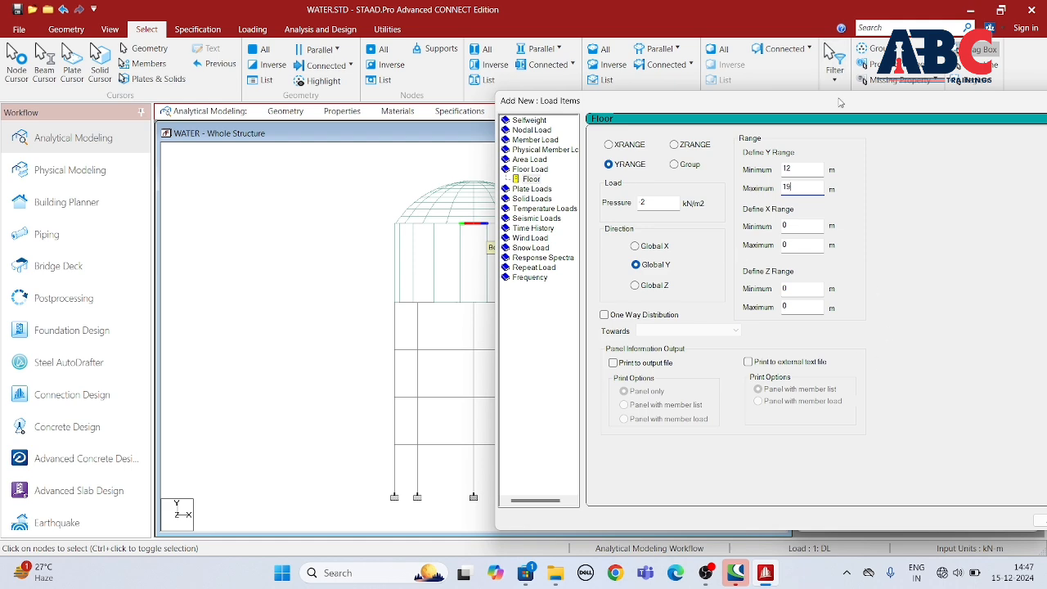
{"action": "left_click_drag", "start_coordinate": [842, 103], "coordinate": [470, 111]}
{"action": "left_click", "coordinate": [679, 529]}
{"action": "left_click", "coordinate": [725, 529]}
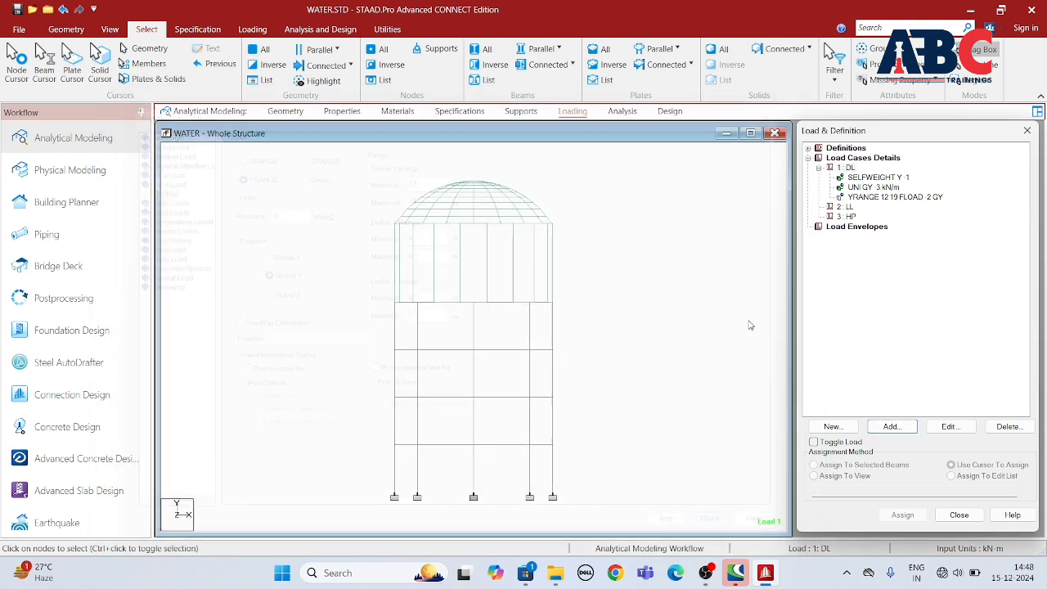
{"action": "left_click", "coordinate": [895, 200]}
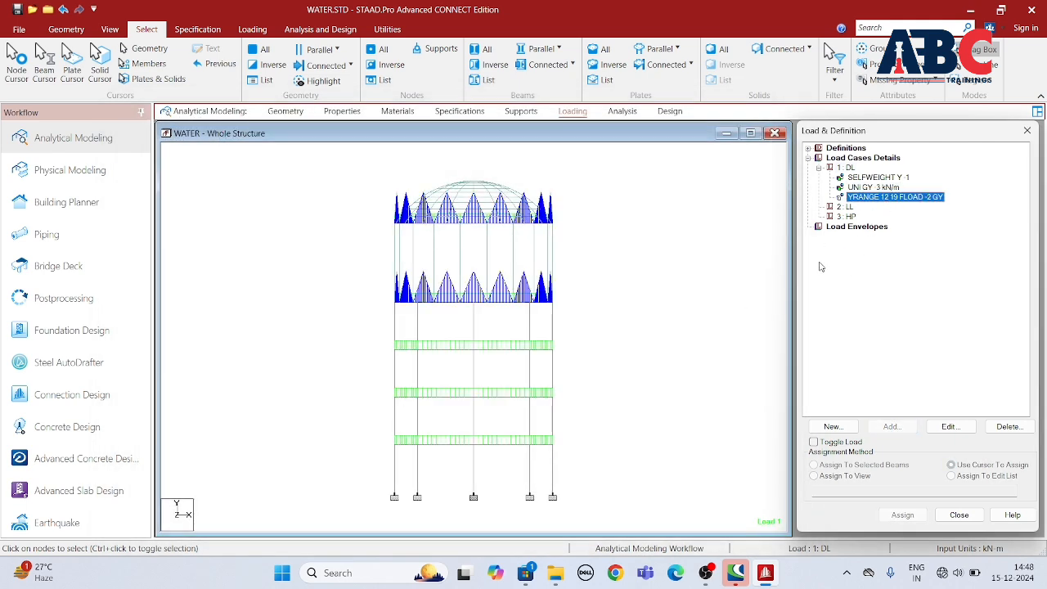
Step: Add a floor load of -3 kN/m2 in Global Y to the LL case over the Y range 12 to 19 m
{"action": "left_click", "coordinate": [845, 207]}
{"action": "left_click", "coordinate": [891, 427]}
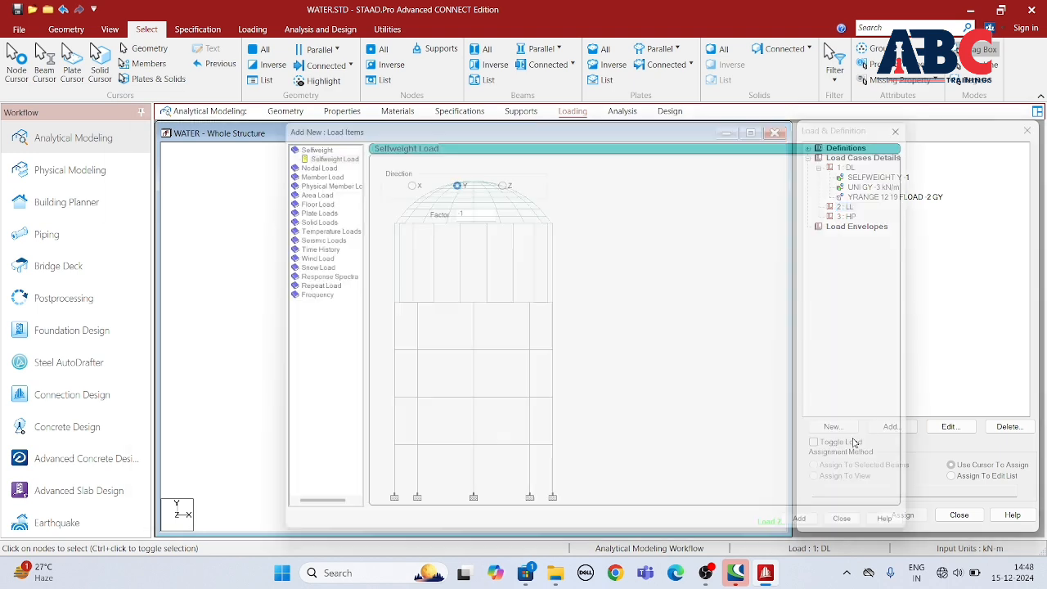
{"action": "left_click", "coordinate": [298, 196]}
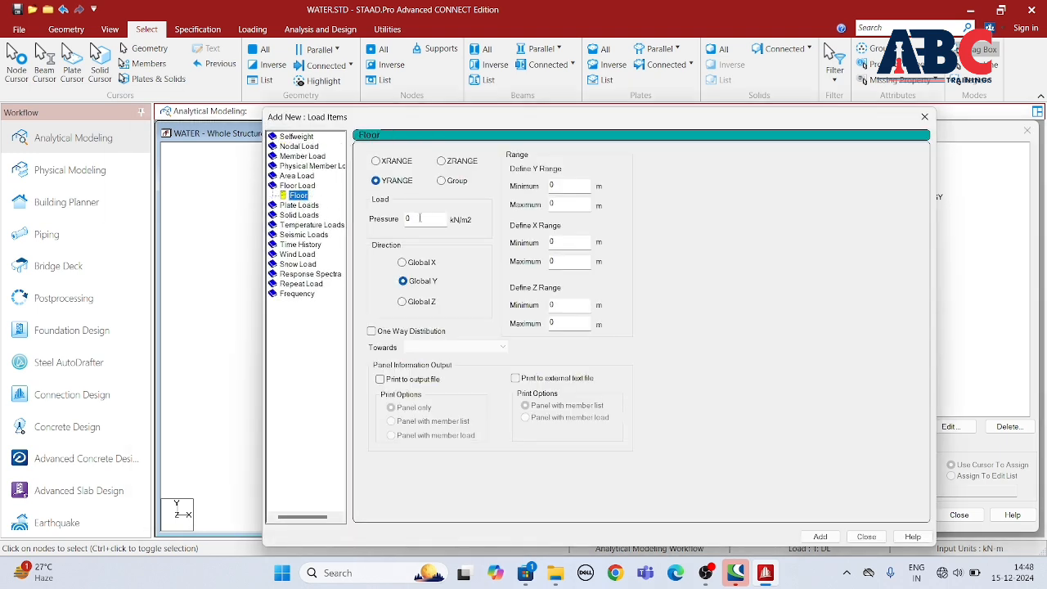
{"action": "left_click_drag", "start_coordinate": [420, 218], "coordinate": [349, 239]}
{"action": "type", "text": "3"}
{"action": "key", "text": "Tab"}
{"action": "type", "text": "12"}
{"action": "key", "text": "Tab"}
{"action": "type", "text": "1"}
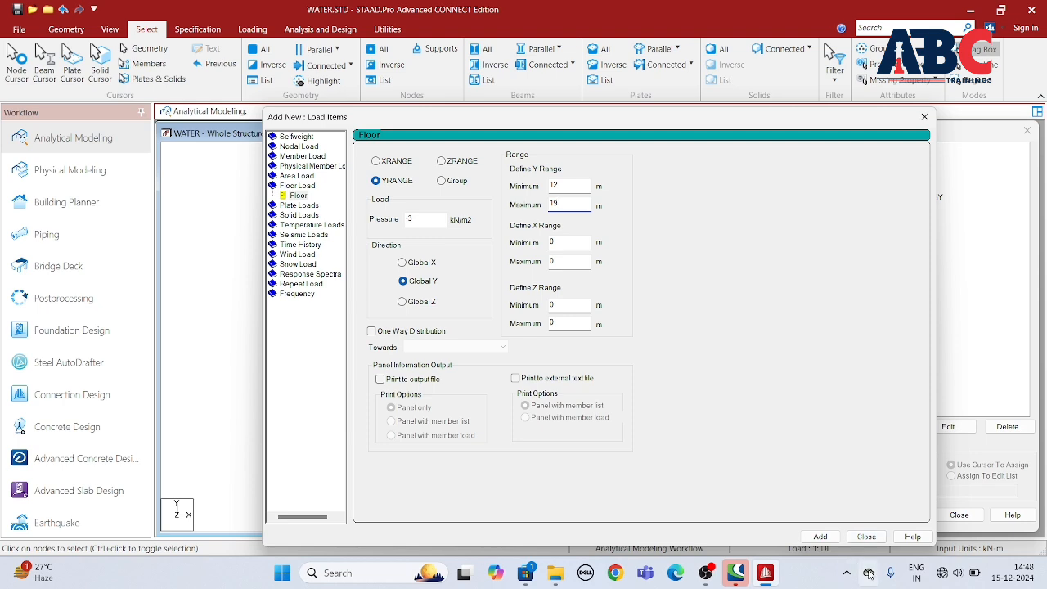
{"action": "left_click", "coordinate": [821, 537]}
{"action": "left_click", "coordinate": [866, 537]}
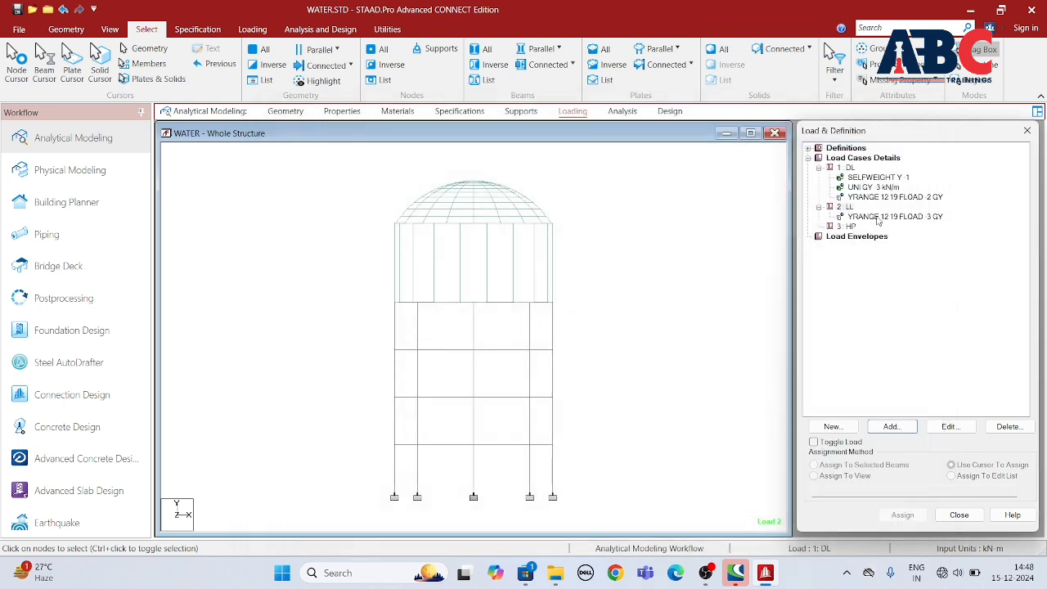
Step: Start a hydrostatic plate load in the HP load case and select all dome, wall and floor plates of the tank for it
{"action": "key", "text": "Down"}
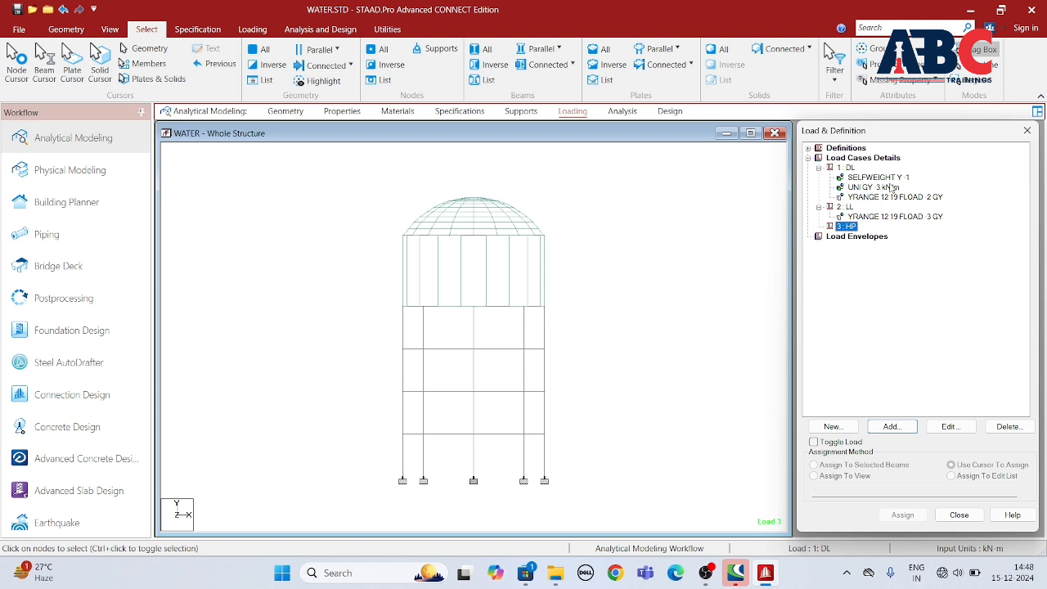
{"action": "left_click", "coordinate": [890, 427]}
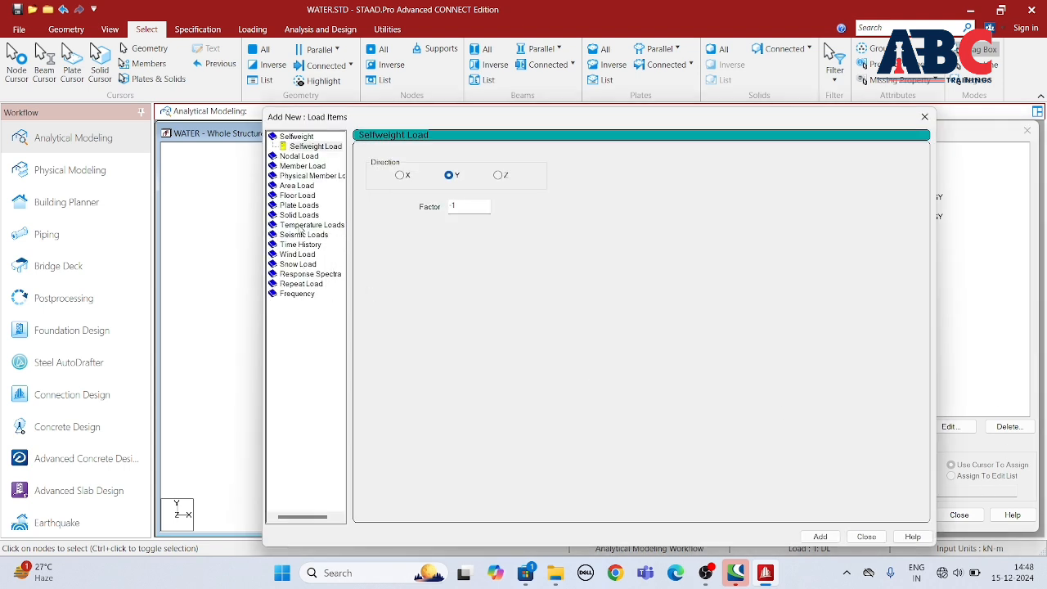
{"action": "left_click", "coordinate": [301, 205]}
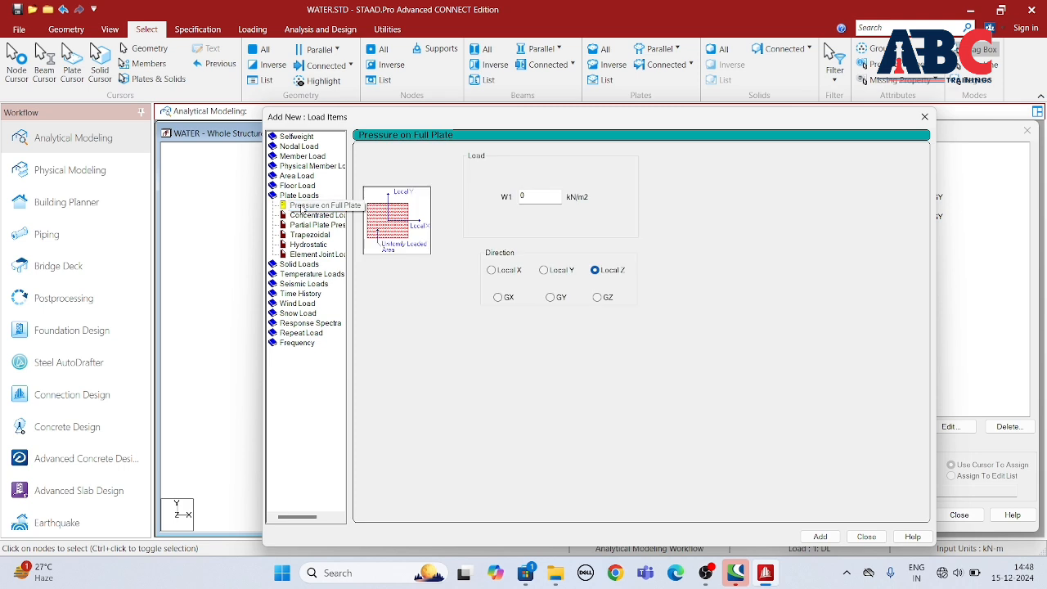
{"action": "left_click", "coordinate": [316, 245]}
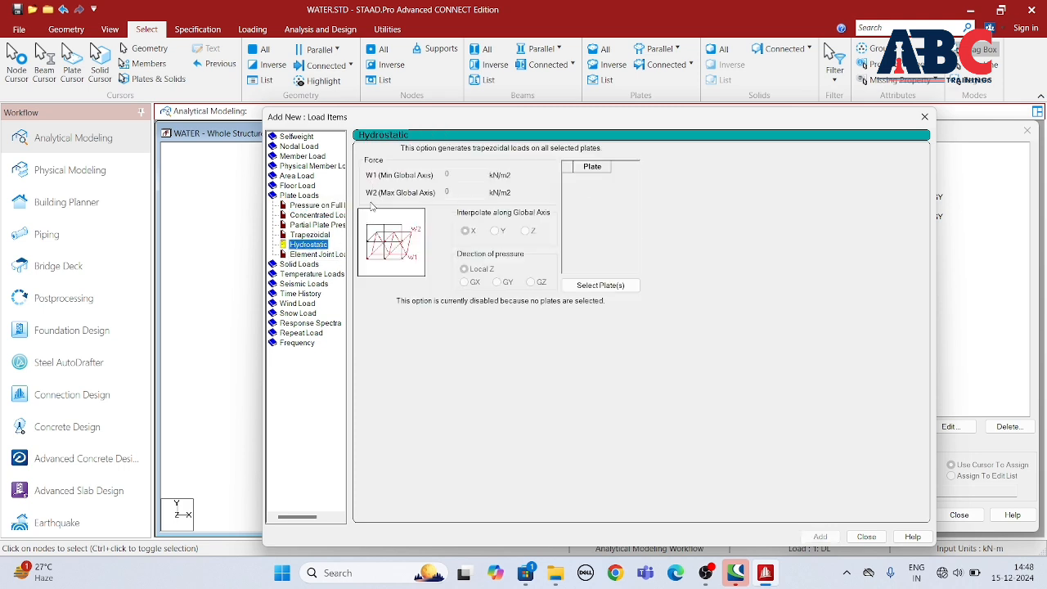
{"action": "left_click_drag", "start_coordinate": [692, 122], "coordinate": [569, 393]}
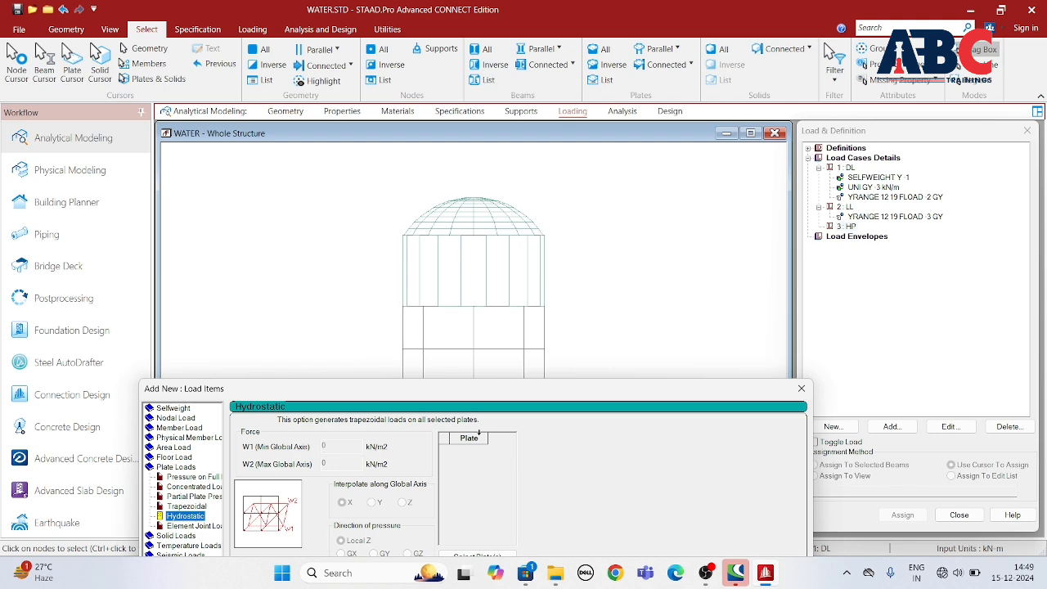
{"action": "left_click_drag", "start_coordinate": [429, 396], "coordinate": [415, 84]}
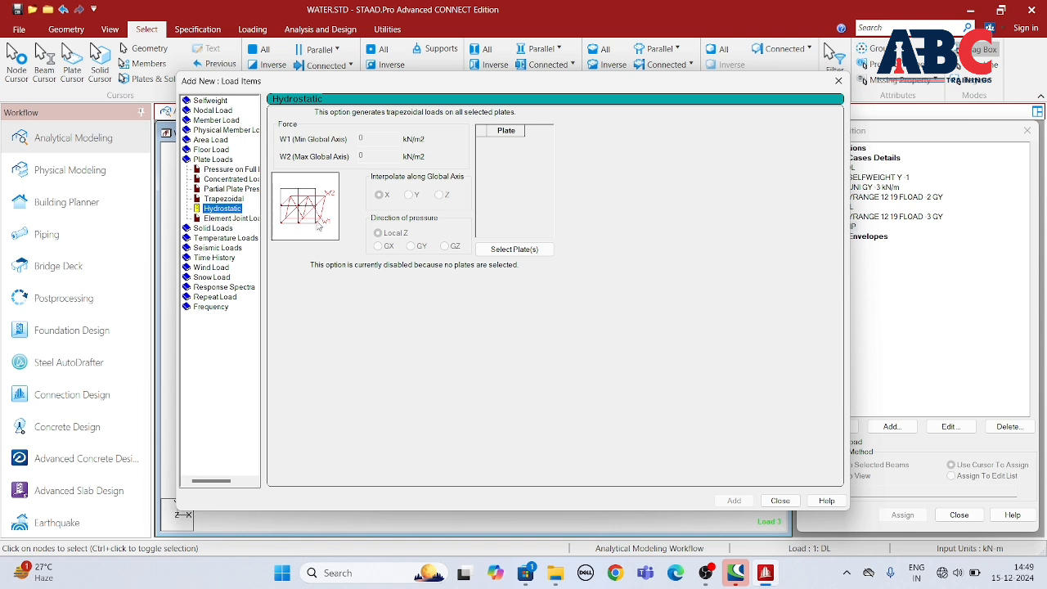
{"action": "left_click", "coordinate": [515, 250]}
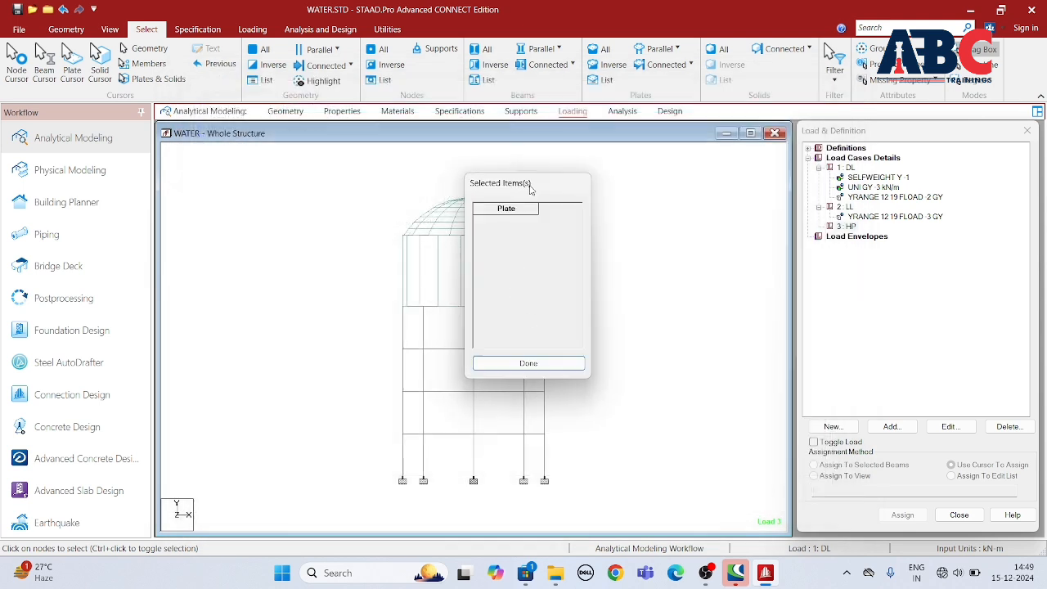
{"action": "left_click", "coordinate": [72, 61]}
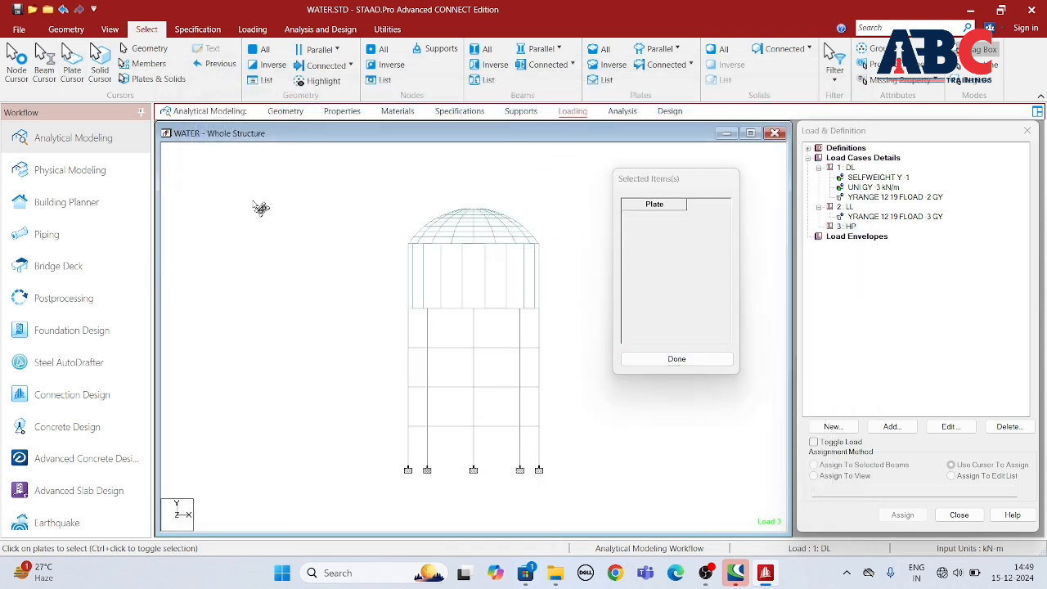
{"action": "left_click_drag", "start_coordinate": [256, 186], "coordinate": [540, 309]}
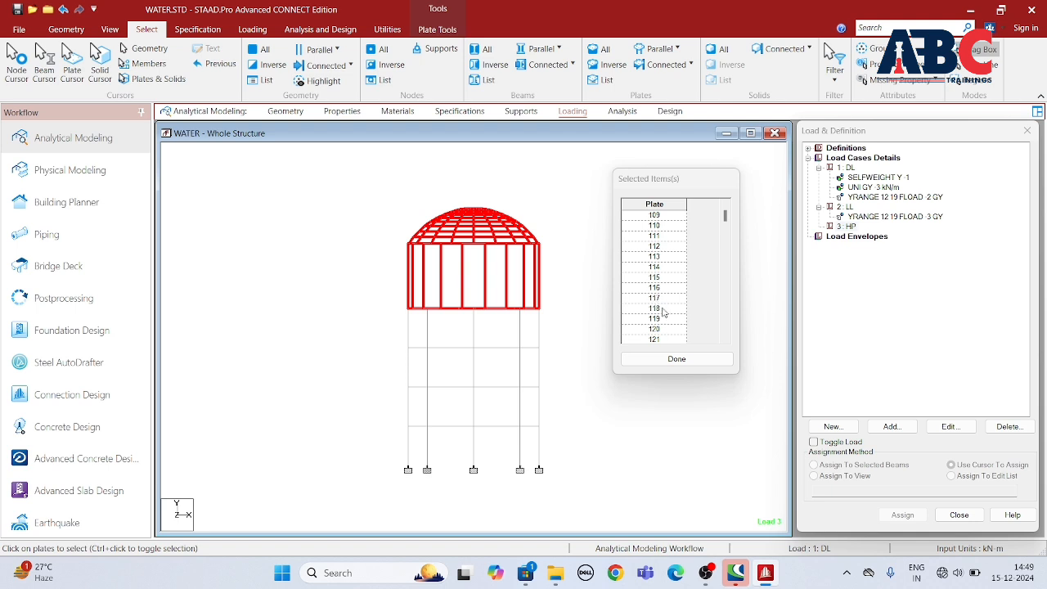
{"action": "mouse_move", "coordinate": [724, 217]}
{"action": "left_mouse_down"}
{"action": "mouse_move", "coordinate": [722, 300]}
{"action": "mouse_move", "coordinate": [723, 215]}
{"action": "left_mouse_up"}
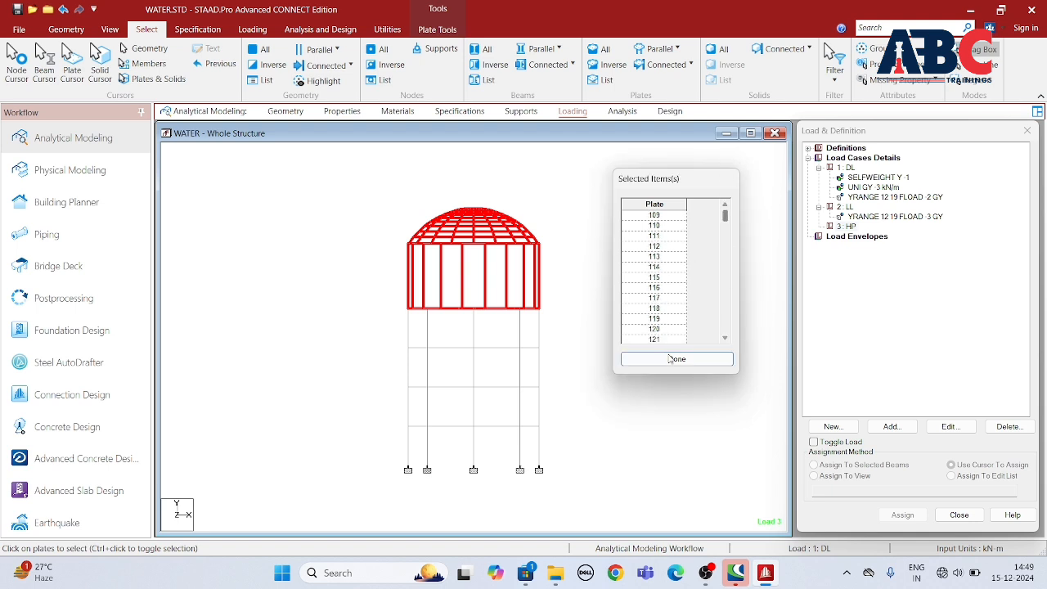
{"action": "left_click", "coordinate": [669, 358]}
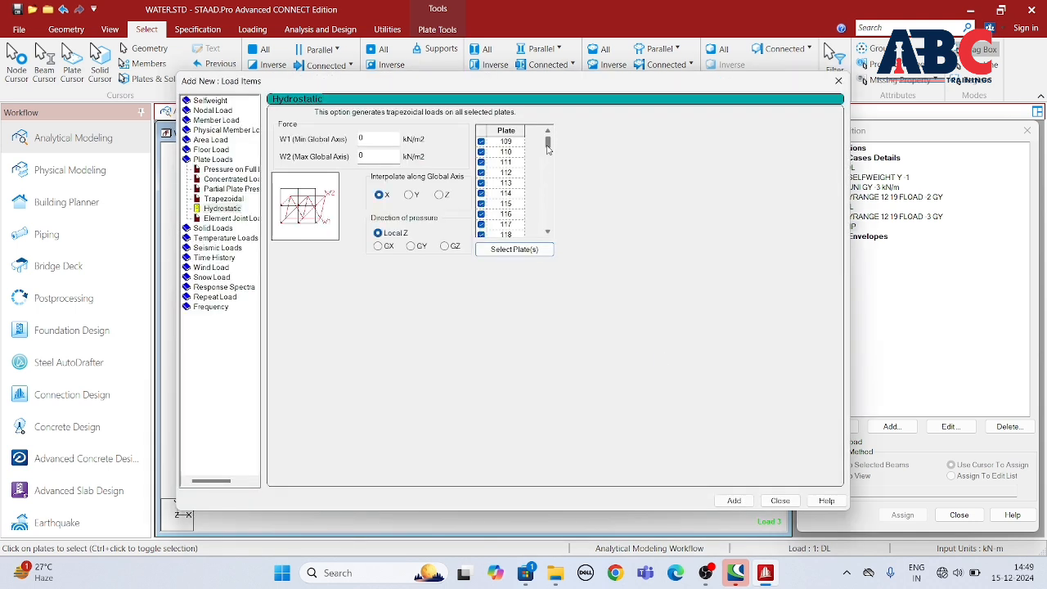
{"action": "mouse_move", "coordinate": [548, 143]}
{"action": "left_mouse_down"}
{"action": "mouse_move", "coordinate": [550, 239]}
{"action": "mouse_move", "coordinate": [560, 133]}
{"action": "left_mouse_up"}
{"action": "mouse_move", "coordinate": [547, 144]}
{"action": "left_mouse_down"}
{"action": "mouse_move", "coordinate": [549, 201]}
{"action": "mouse_move", "coordinate": [550, 156]}
{"action": "left_mouse_up"}
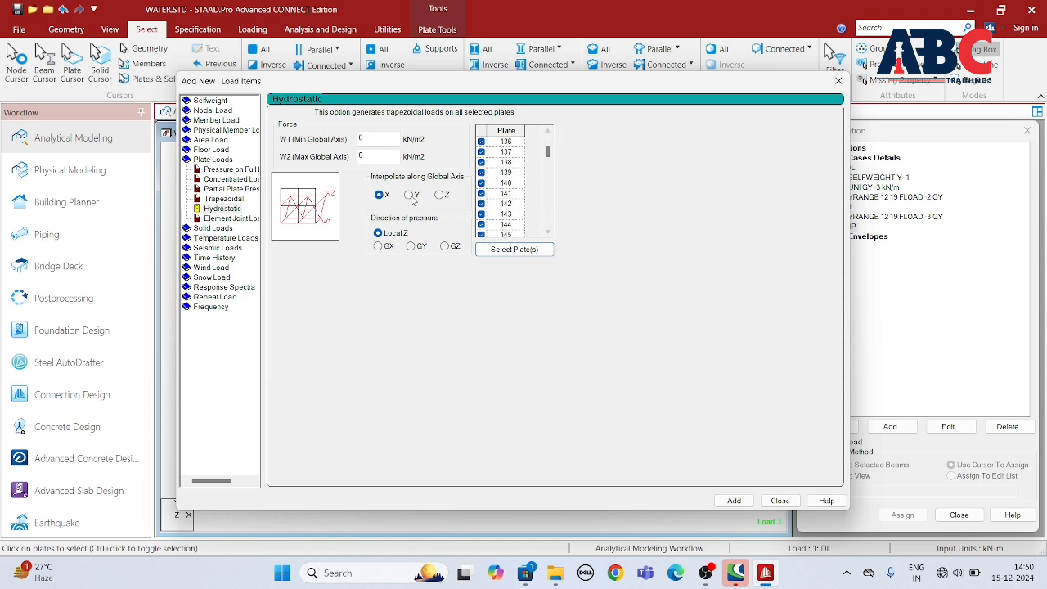
Step: Add the hydrostatic load with W1 -1 and W2 -50 kN/m2, interpolated along global Y and acting in the GY direction
{"action": "left_click", "coordinate": [410, 195]}
{"action": "left_click", "coordinate": [412, 248]}
{"action": "left_click_drag", "start_coordinate": [379, 140], "coordinate": [316, 144]}
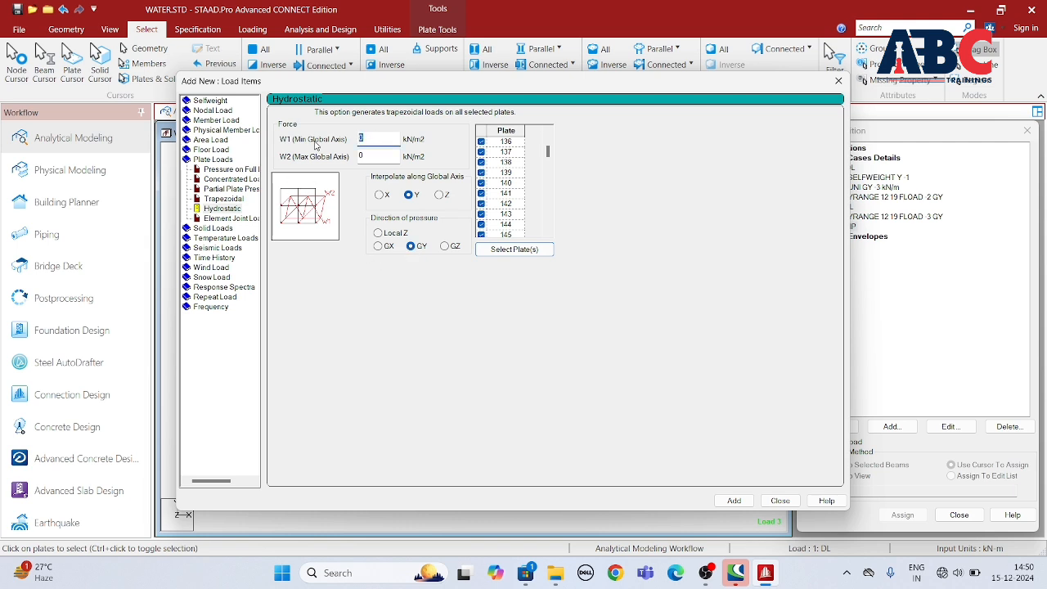
{"action": "type", "text": "-1"}
{"action": "double_click", "coordinate": [363, 154]}
{"action": "type", "text": "-"}
{"action": "left_click", "coordinate": [744, 501]}
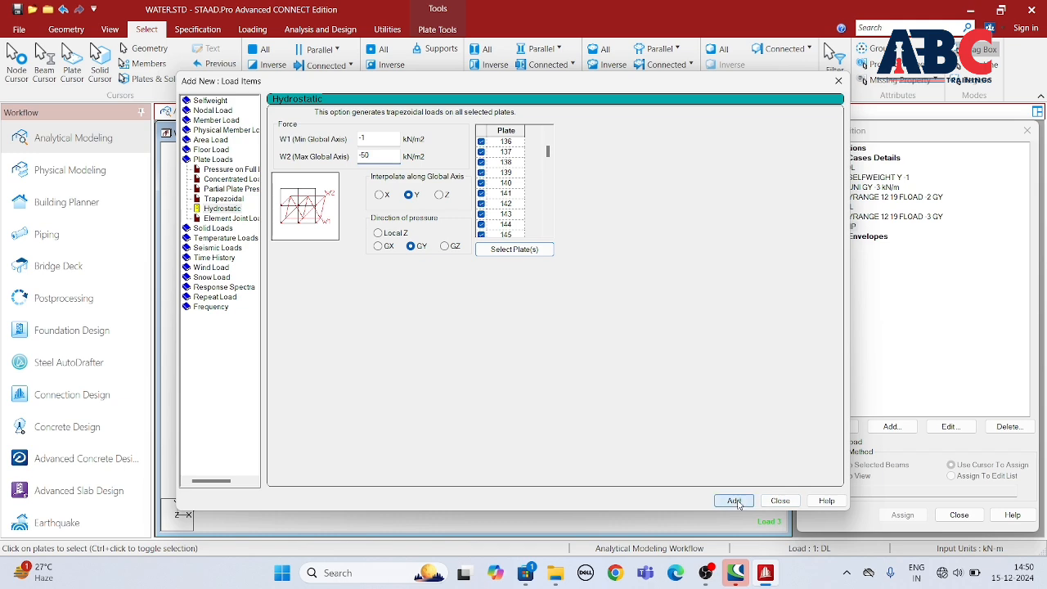
{"action": "left_click", "coordinate": [783, 502]}
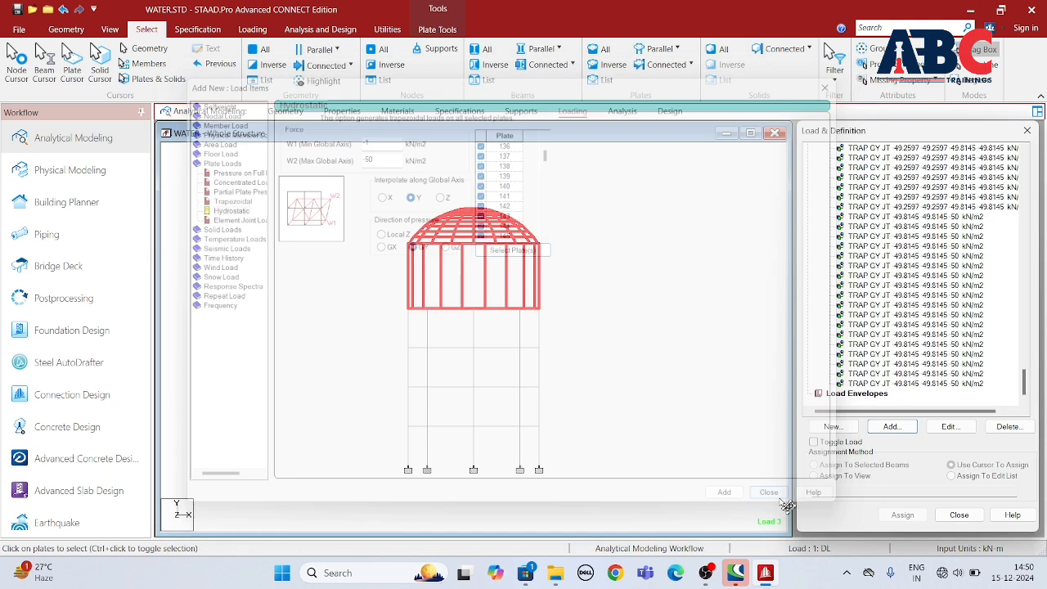
Step: Examine several of the generated trapezoidal plate loads on the tank in an isometric view
{"action": "left_click", "coordinate": [893, 344]}
{"action": "left_click", "coordinate": [899, 286]}
{"action": "left_click", "coordinate": [906, 237]}
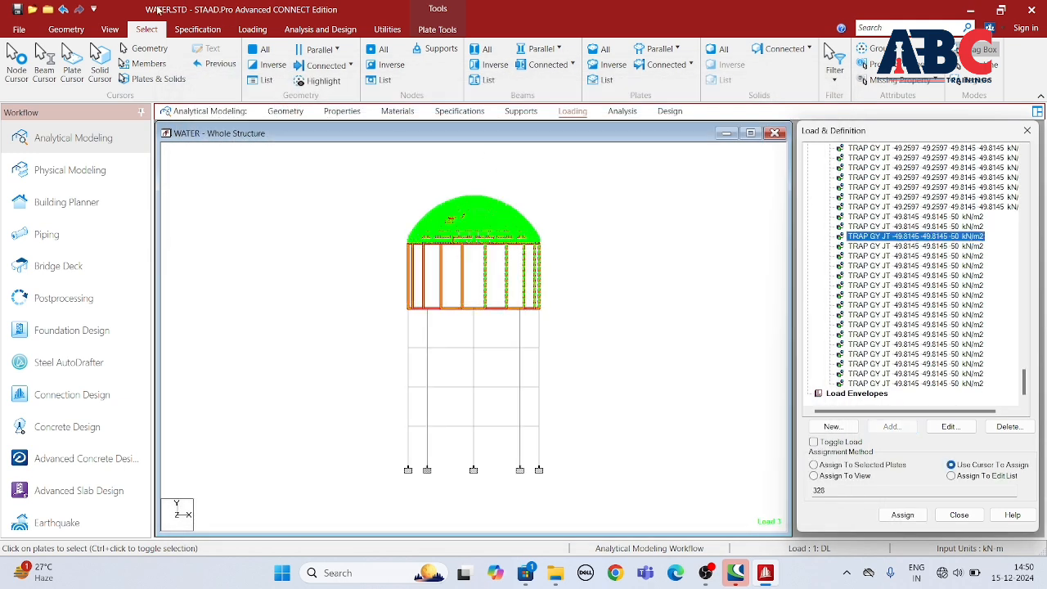
{"action": "left_click", "coordinate": [111, 31]}
{"action": "left_click", "coordinate": [265, 49]}
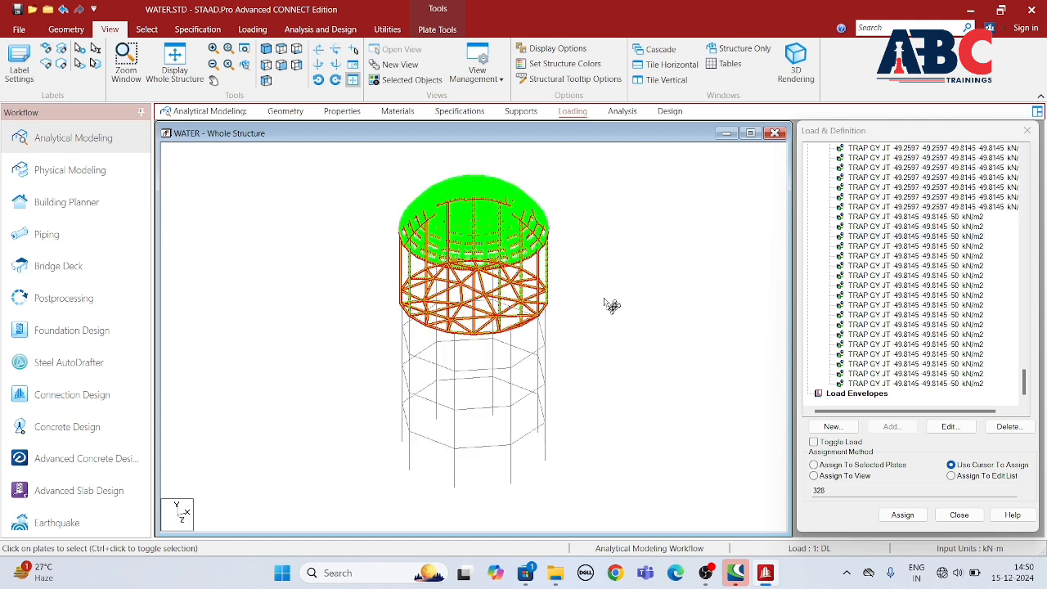
{"action": "left_click", "coordinate": [960, 256]}
{"action": "left_click", "coordinate": [959, 207]}
{"action": "left_click", "coordinate": [959, 177]}
{"action": "scroll", "coordinate": [955, 273], "scroll_direction": "up", "scroll_amount": 2}
{"action": "scroll", "coordinate": [948, 261], "scroll_direction": "up", "scroll_amount": 1}
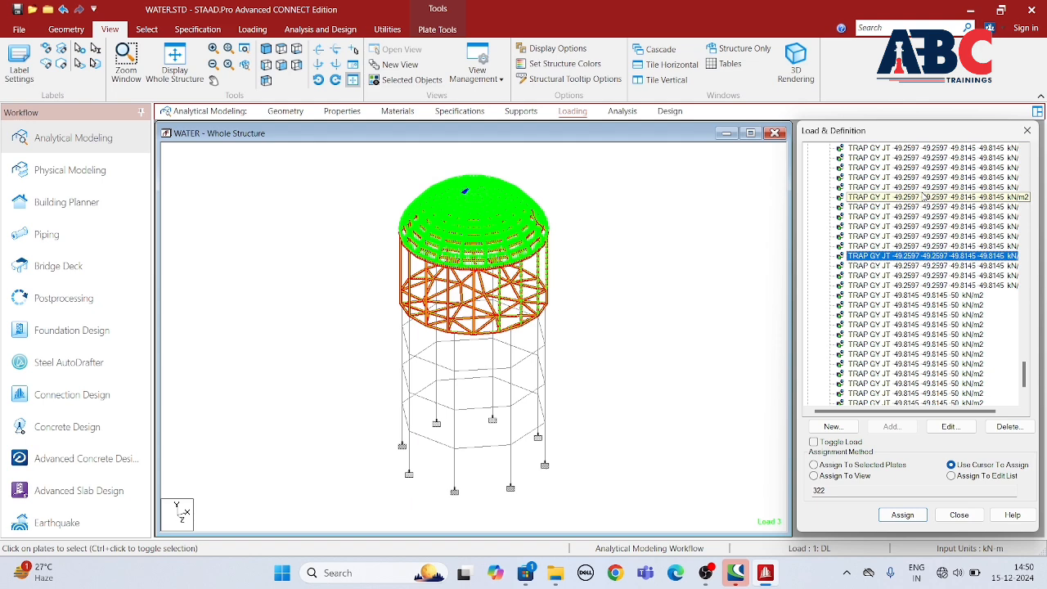
{"action": "left_click", "coordinate": [727, 215]}
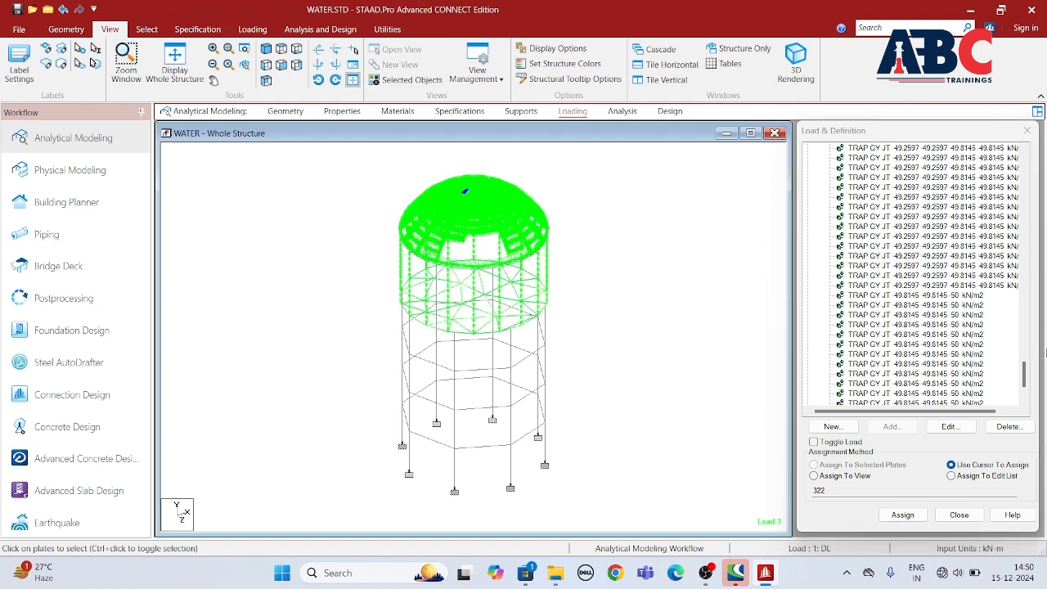
Step: Generate and add automatic load combinations to the load cases using the IS:456/IS:800 code and category IS456:2000 Table18
{"action": "left_click_drag", "start_coordinate": [1026, 367], "coordinate": [989, 108]}
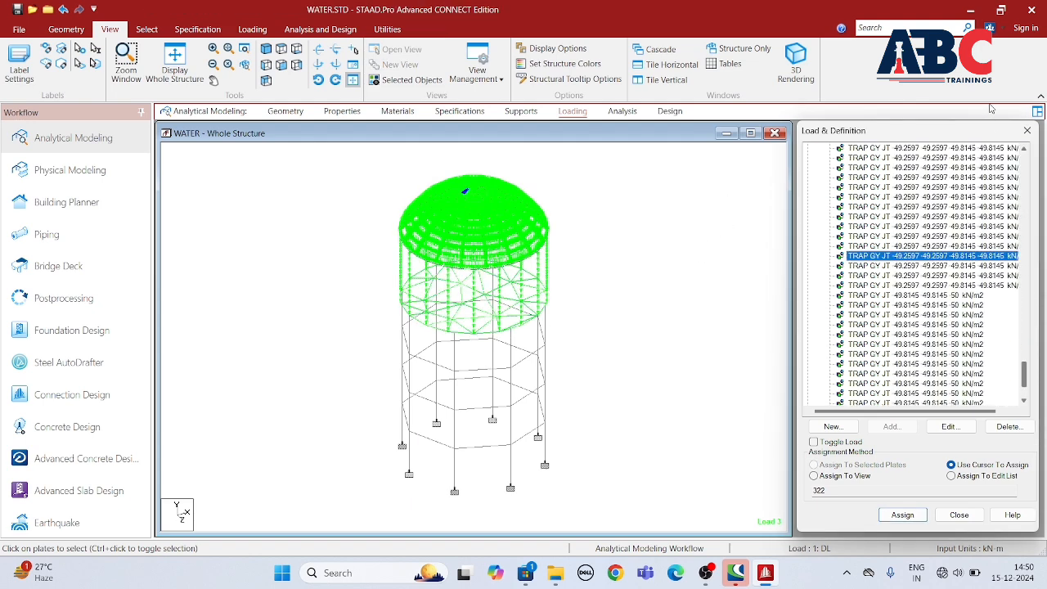
{"action": "left_click", "coordinate": [1023, 173]}
{"action": "left_click", "coordinate": [1023, 174]}
{"action": "left_click", "coordinate": [1024, 174]}
{"action": "left_click", "coordinate": [1023, 174]}
{"action": "left_click", "coordinate": [1023, 173]}
{"action": "left_click", "coordinate": [1024, 173]}
{"action": "left_click", "coordinate": [1024, 172]}
{"action": "left_click", "coordinate": [1023, 172]}
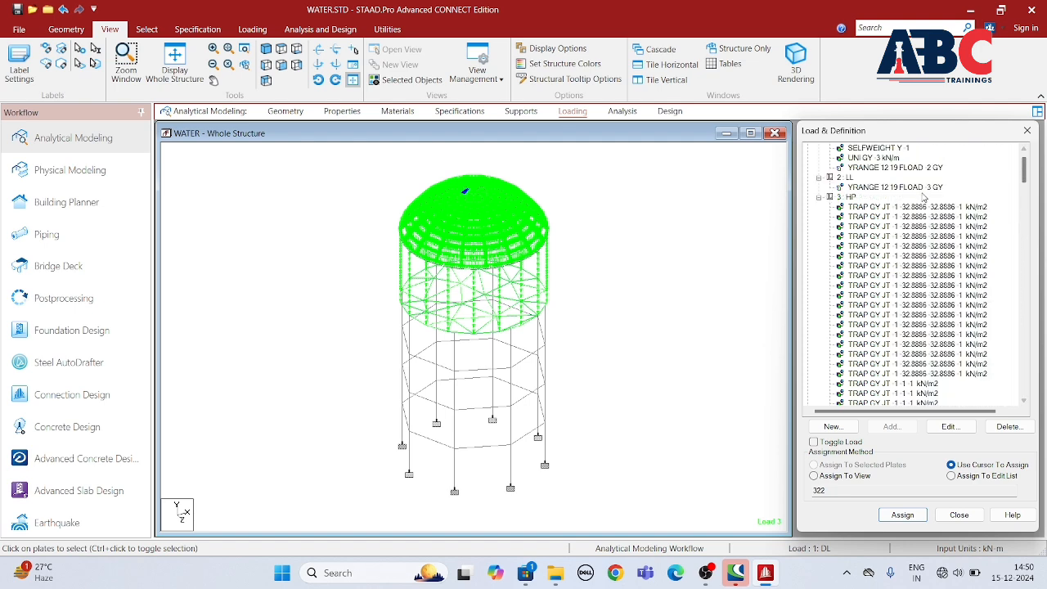
{"action": "scroll", "coordinate": [922, 194], "scroll_direction": "up", "scroll_amount": 1}
{"action": "left_click", "coordinate": [880, 165]}
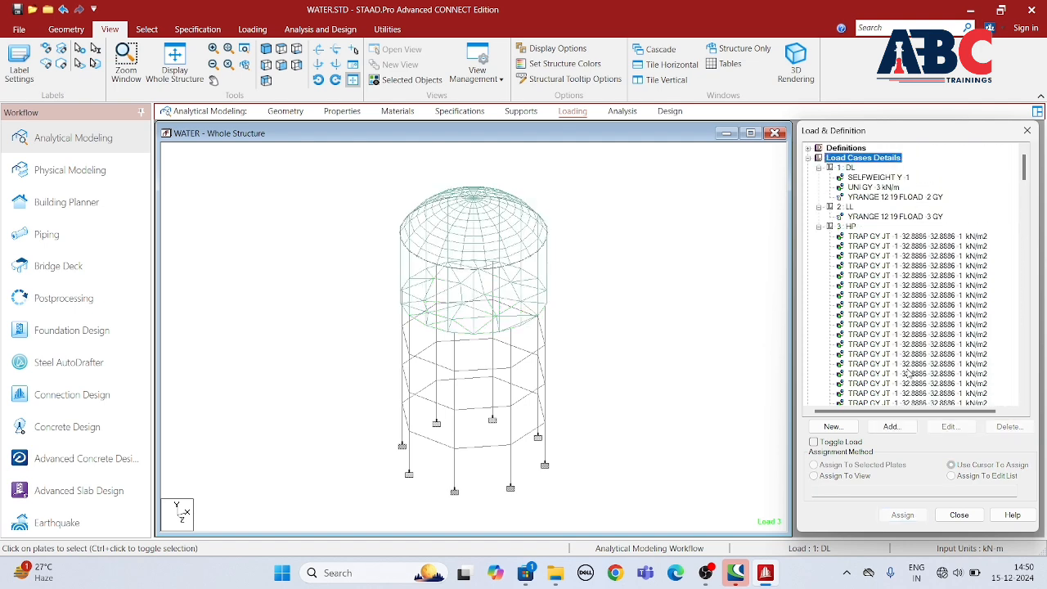
{"action": "left_click", "coordinate": [891, 426]}
{"action": "left_click", "coordinate": [419, 215]}
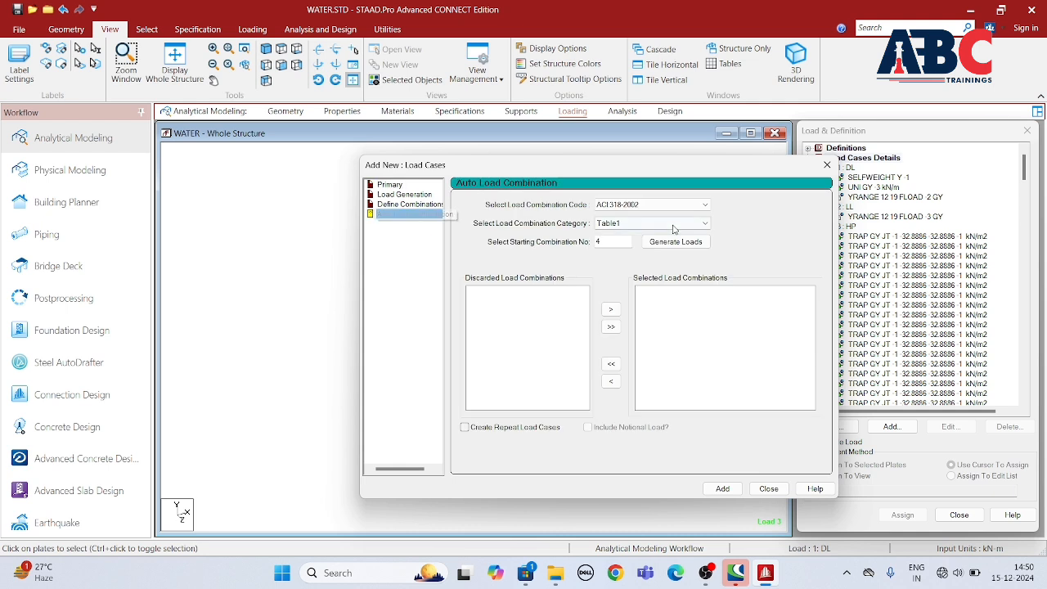
{"action": "left_click", "coordinate": [646, 206]}
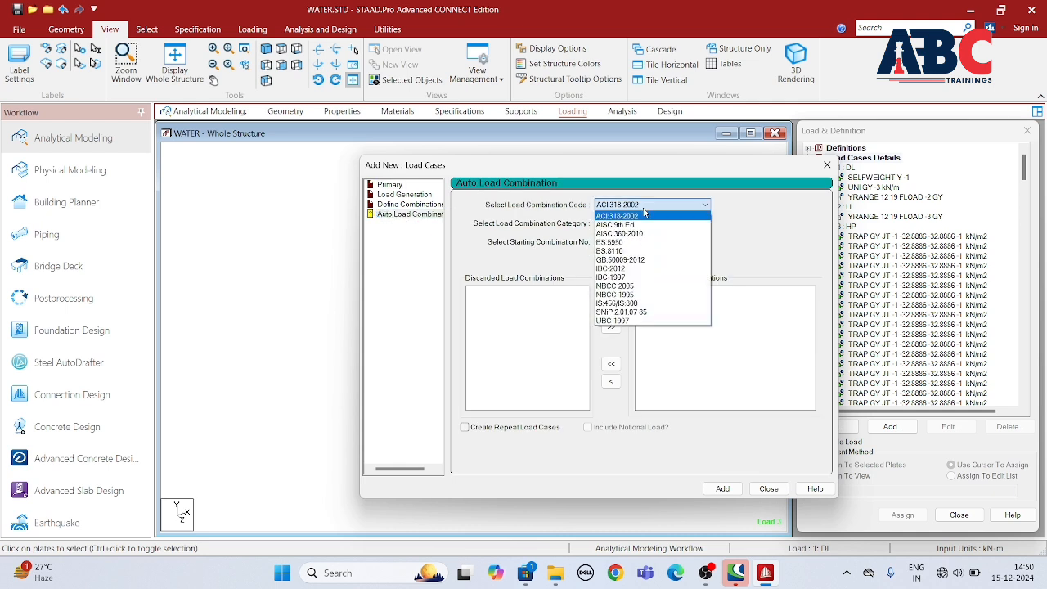
{"action": "left_click", "coordinate": [642, 303]}
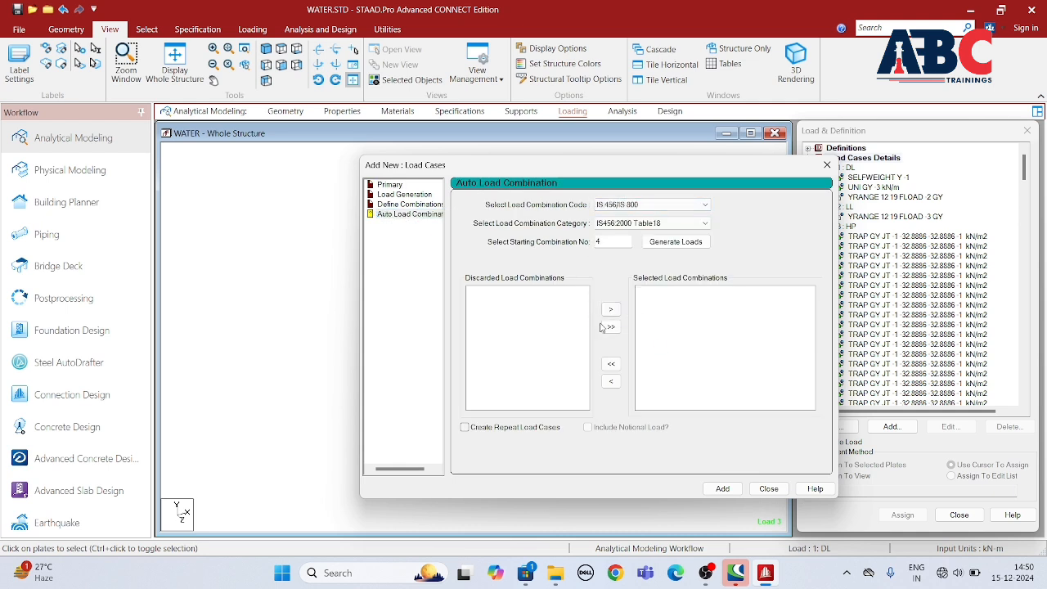
{"action": "left_click", "coordinate": [668, 244]}
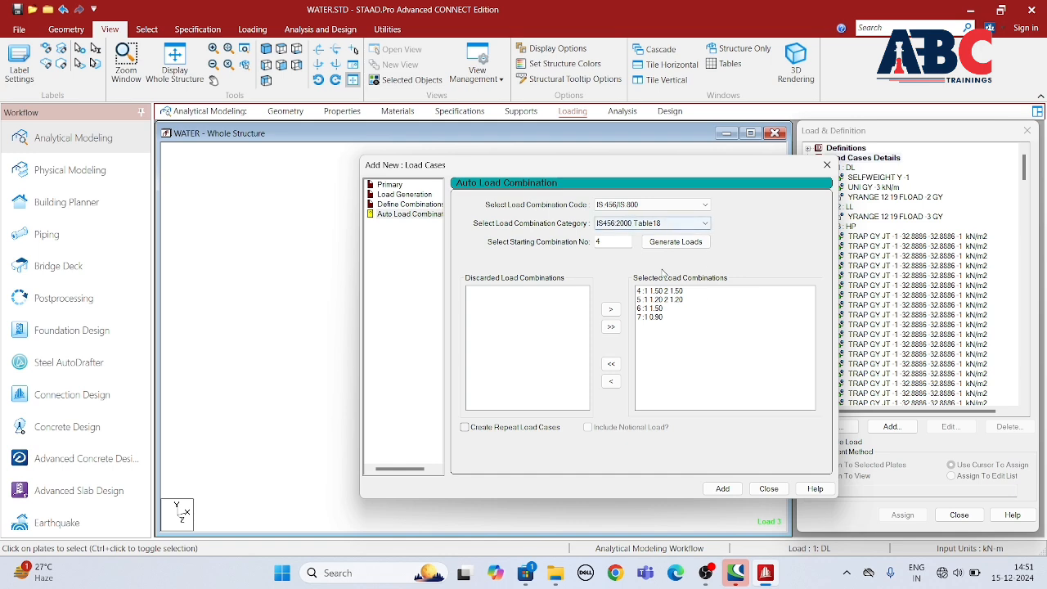
{"action": "left_click", "coordinate": [722, 488]}
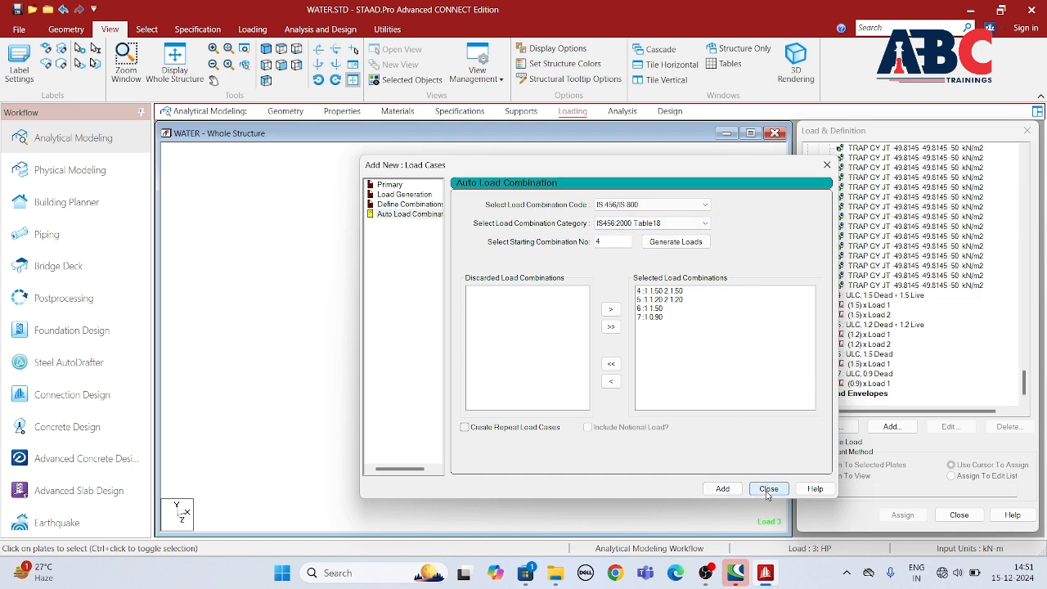
{"action": "left_click", "coordinate": [767, 489]}
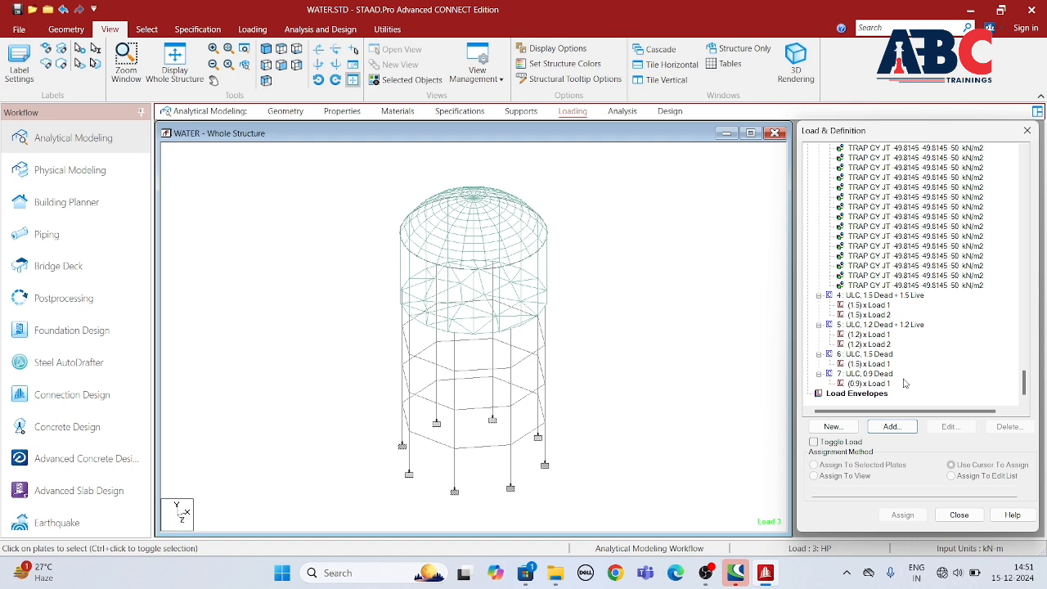
Step: Add a Perform Analysis command with the No Print option to the model
{"action": "left_click", "coordinate": [621, 112]}
{"action": "left_click", "coordinate": [24, 65]}
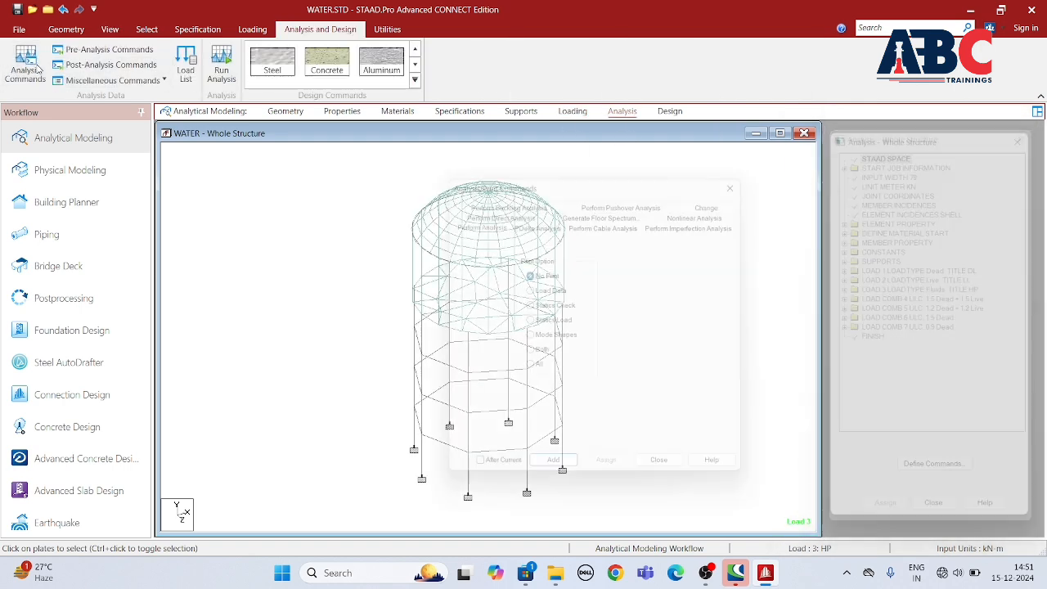
{"action": "left_click", "coordinate": [670, 477]}
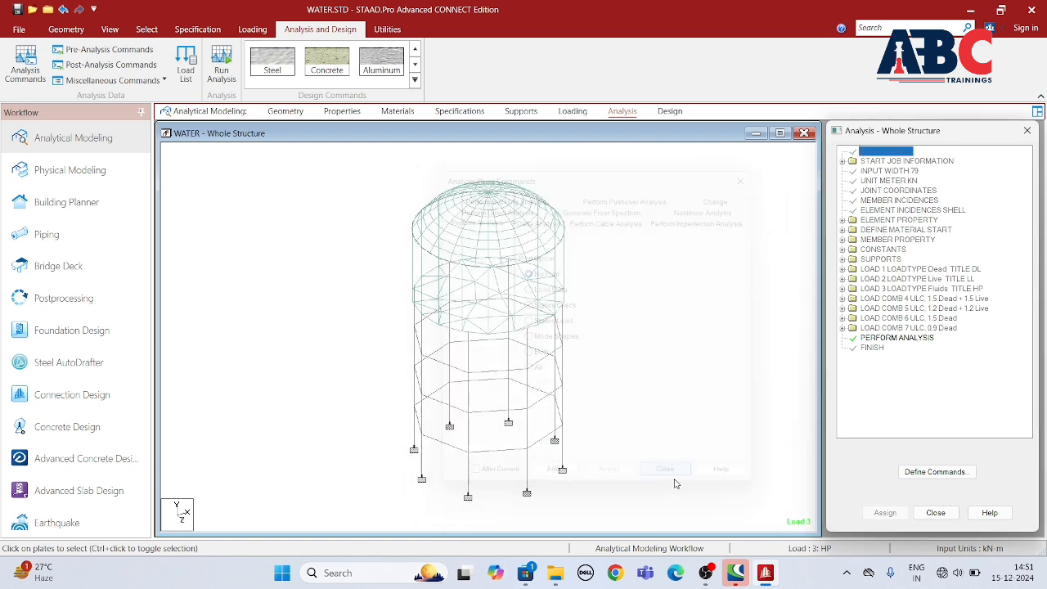
Step: Save the modified structure, run the analysis and stay in modeling mode
{"action": "left_click", "coordinate": [221, 62]}
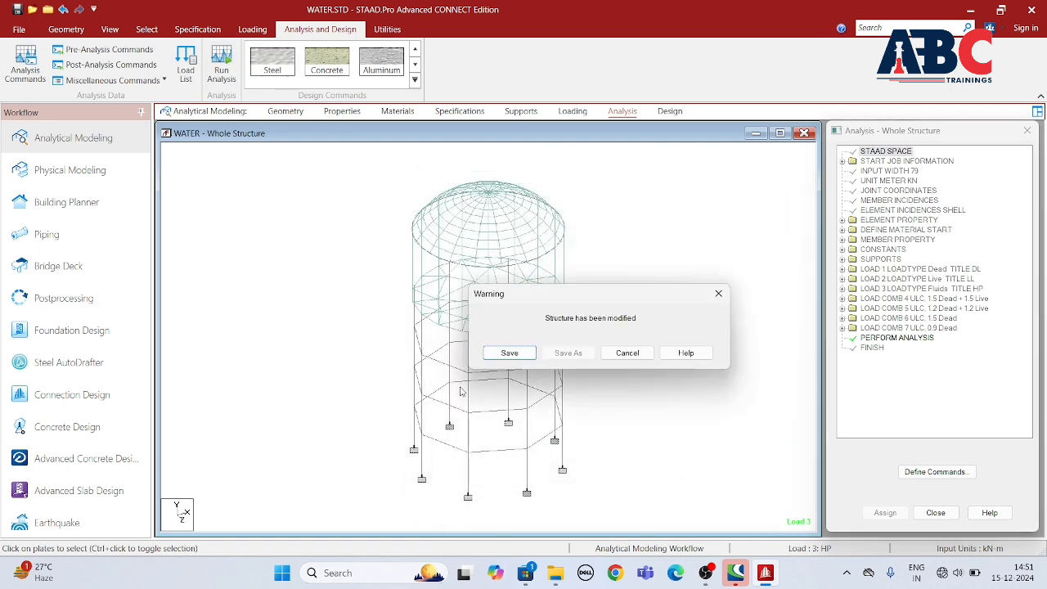
{"action": "left_click", "coordinate": [506, 356]}
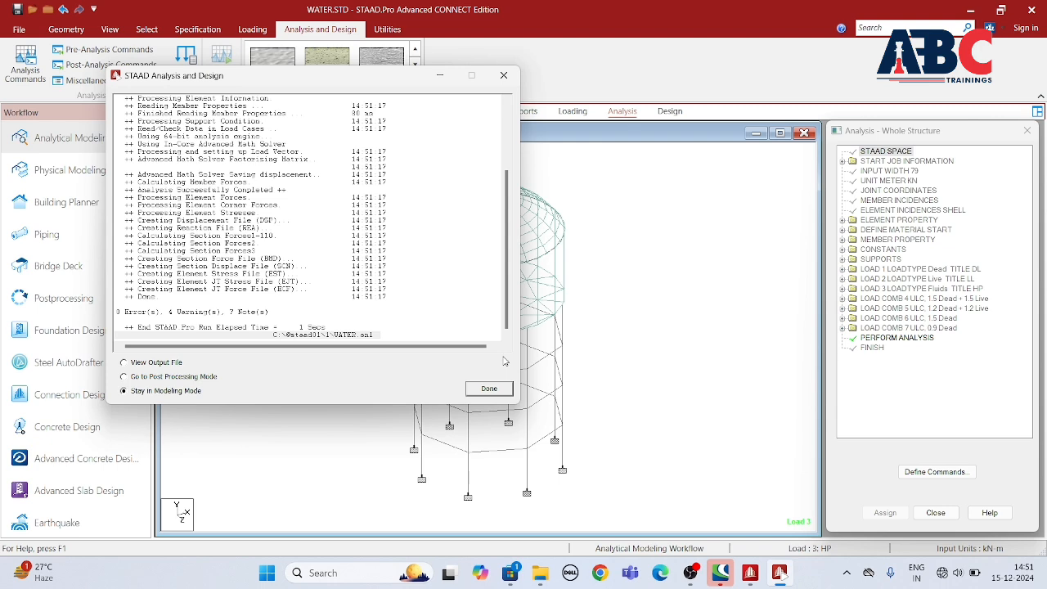
{"action": "left_click", "coordinate": [488, 388]}
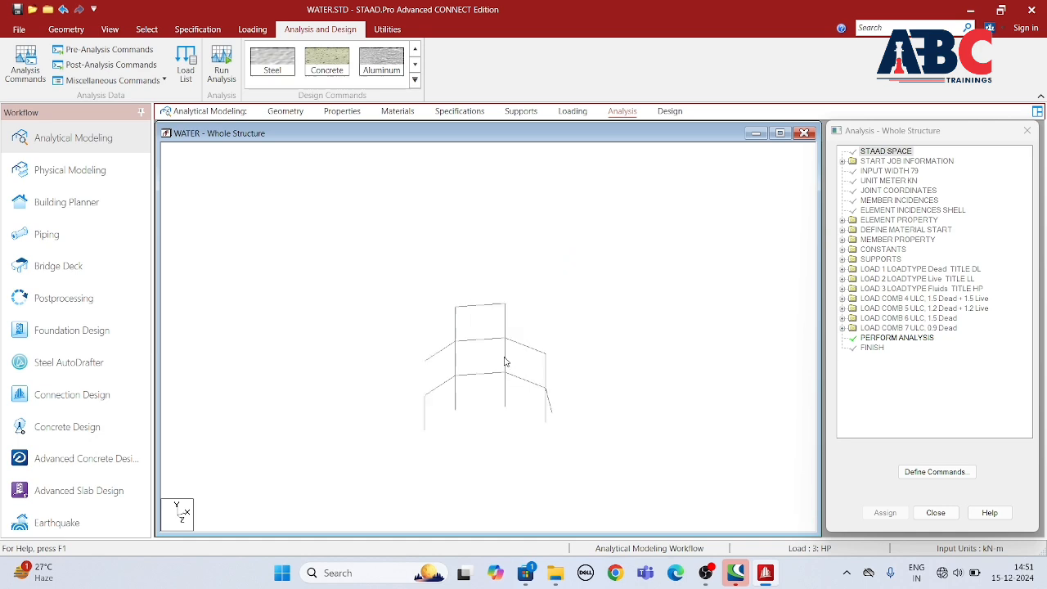
Step: Open the concrete design settings for the whole structure and set the design code to IS456
{"action": "left_click", "coordinate": [669, 111]}
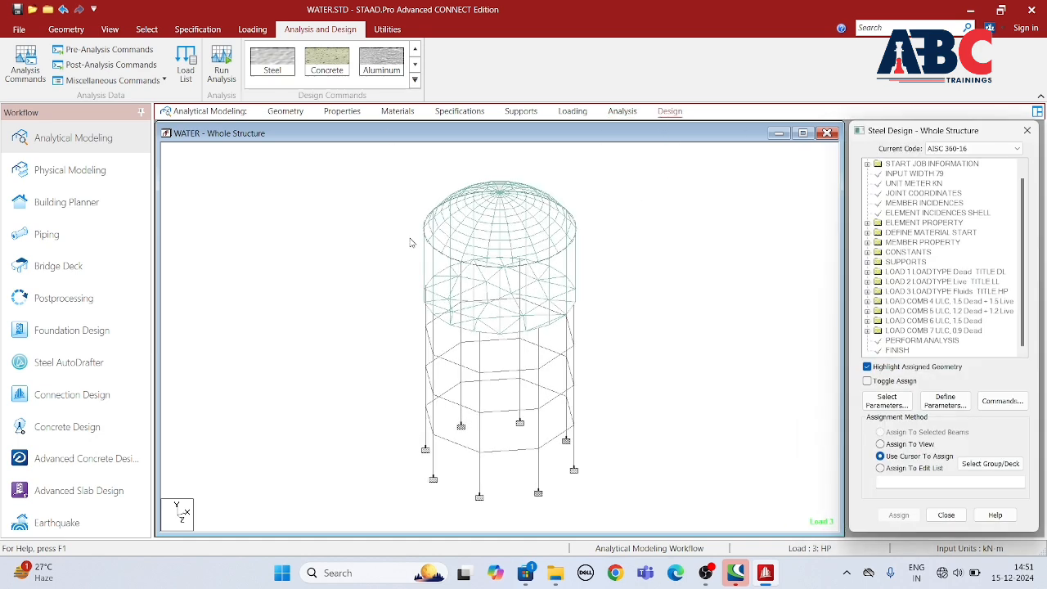
{"action": "left_click", "coordinate": [337, 63]}
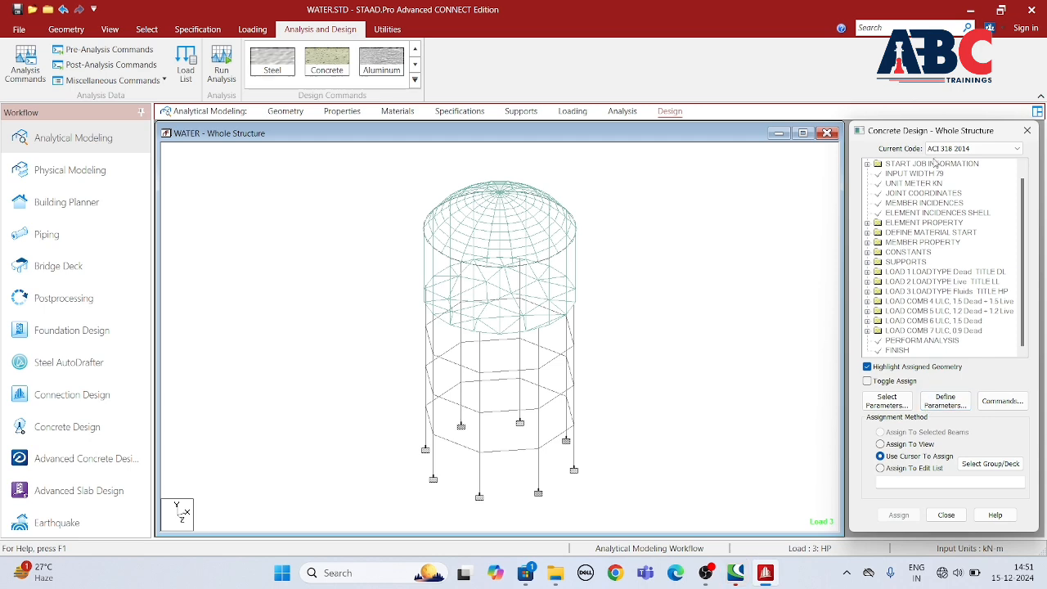
{"action": "left_click", "coordinate": [956, 150]}
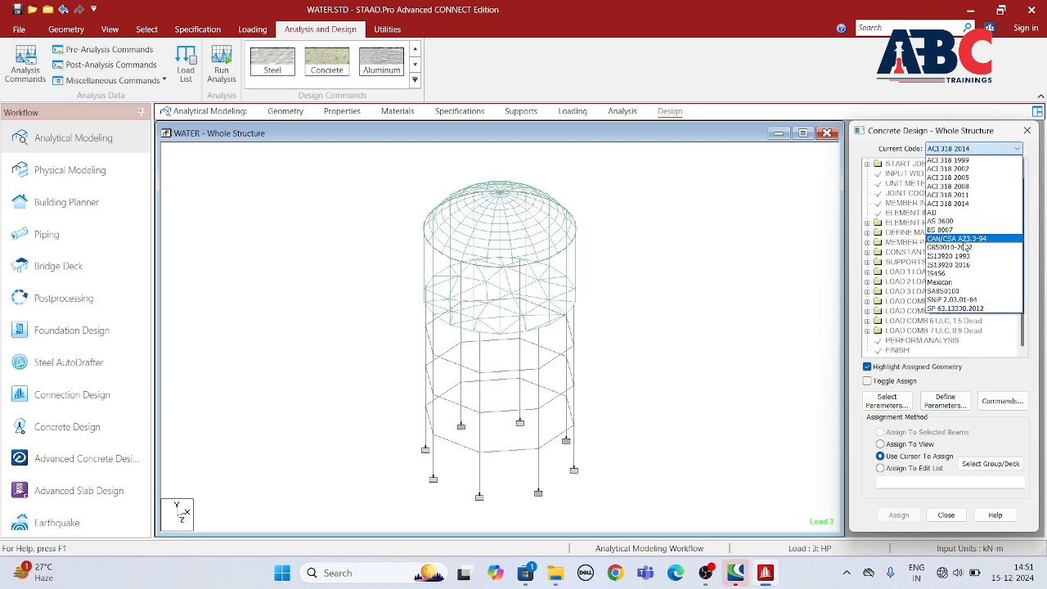
{"action": "left_click", "coordinate": [941, 273]}
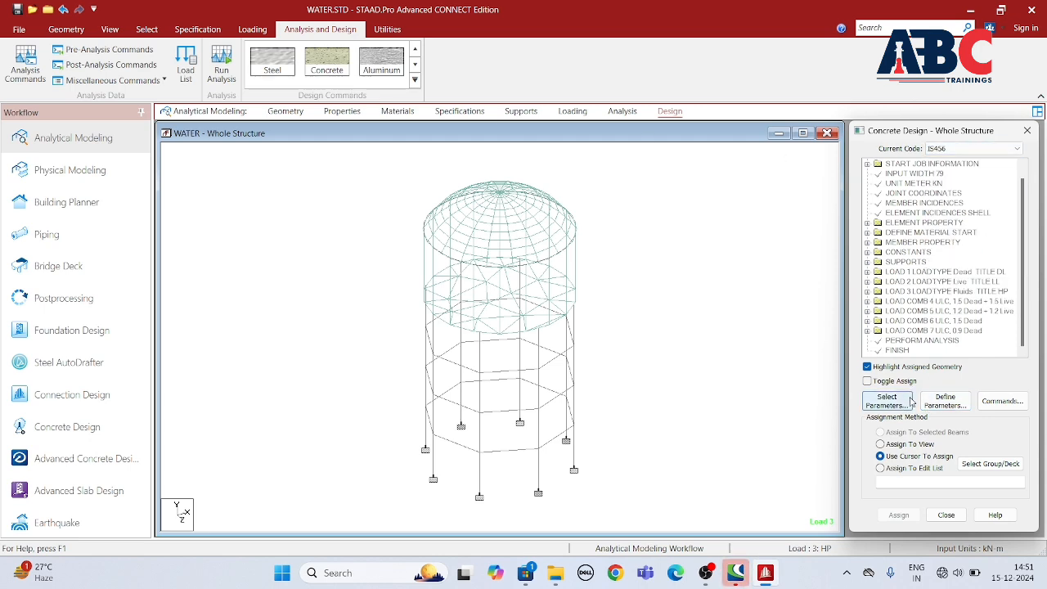
Step: Select the Fc, Fymain, Fysec, Maxmain and Maxsec parameters for the concrete design
{"action": "left_click", "coordinate": [910, 400]}
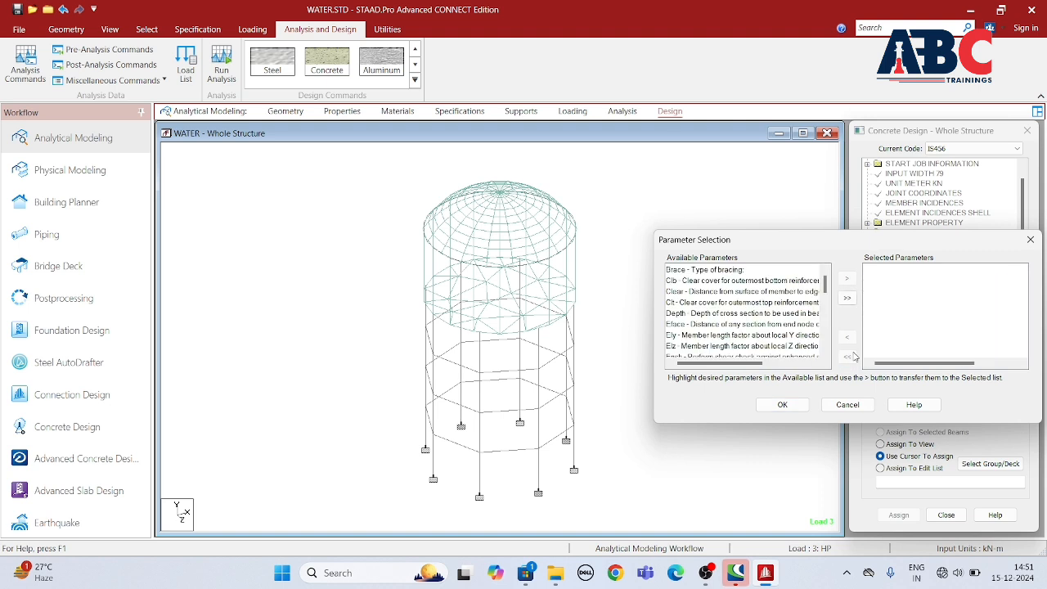
{"action": "scroll", "coordinate": [687, 331], "scroll_direction": "down", "scroll_amount": 3}
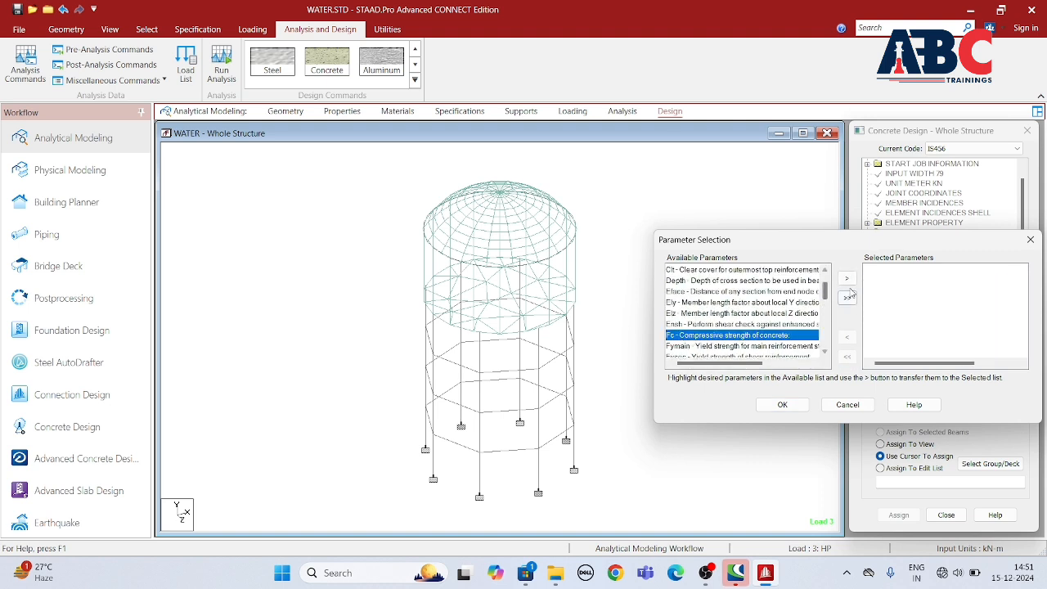
{"action": "double_click", "coordinate": [683, 341]}
{"action": "scroll", "coordinate": [691, 347], "scroll_direction": "down", "scroll_amount": 1}
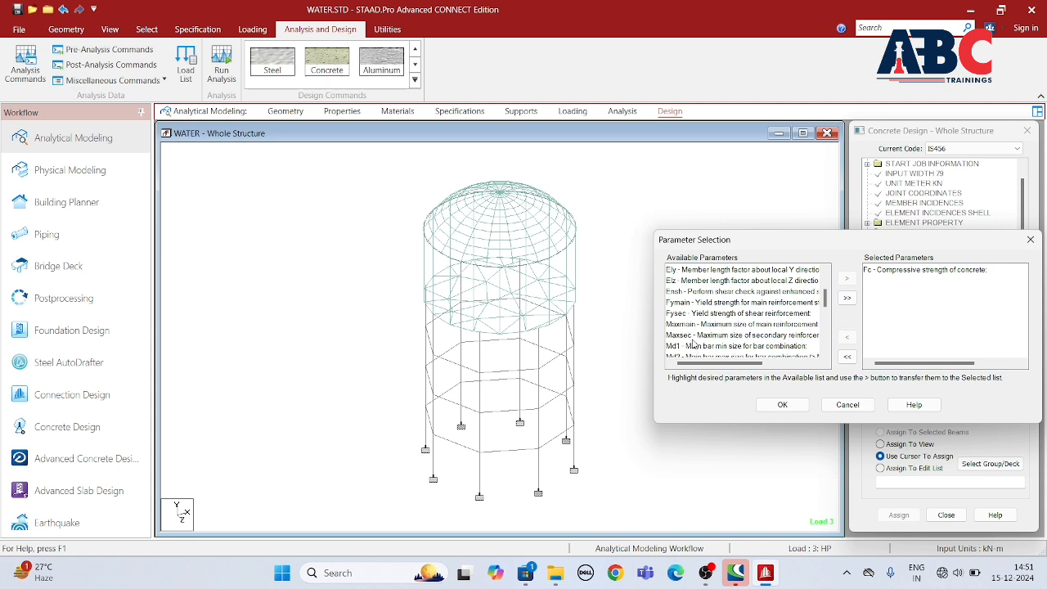
{"action": "left_click", "coordinate": [698, 301]}
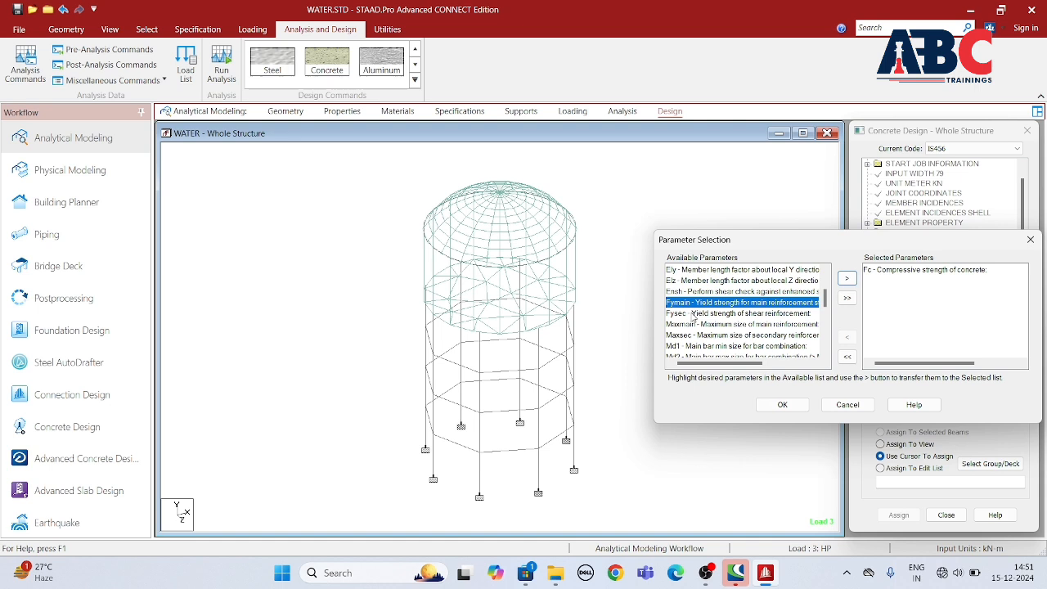
{"action": "left_click_drag", "start_coordinate": [693, 317], "coordinate": [693, 337], "text": "shift"}
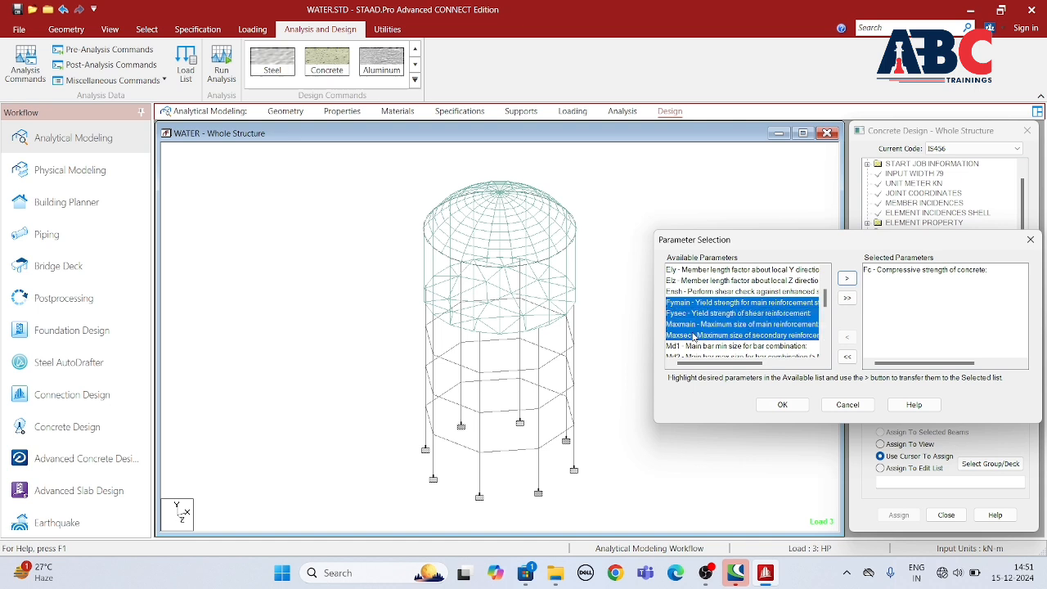
{"action": "left_click", "coordinate": [848, 278]}
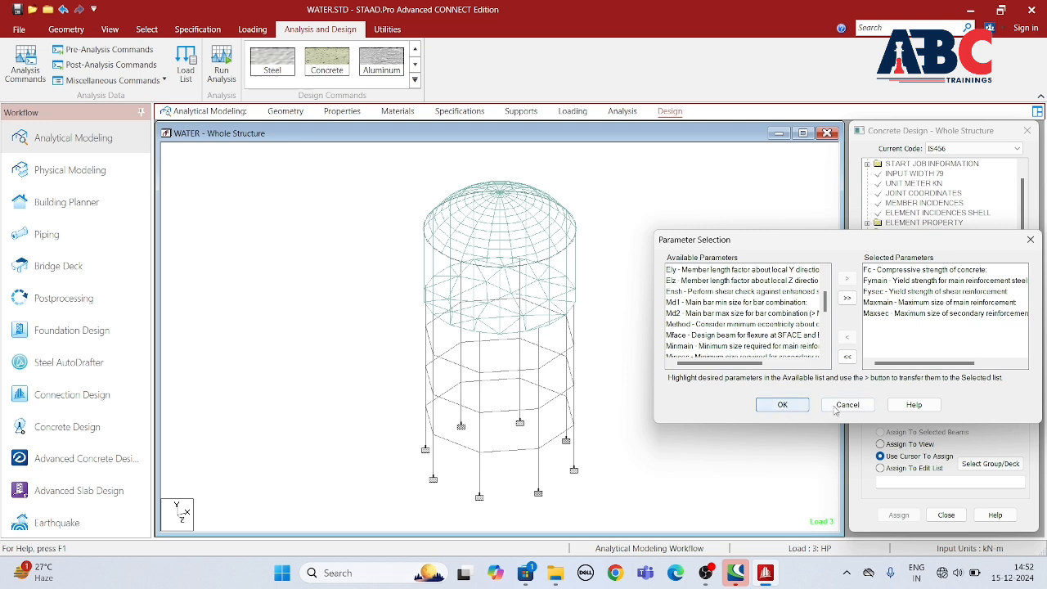
{"action": "left_click", "coordinate": [792, 407]}
Step: Define the concrete compressive strength FC as 25000 kN/m2 and add it to the design parameters
{"action": "left_click", "coordinate": [944, 401]}
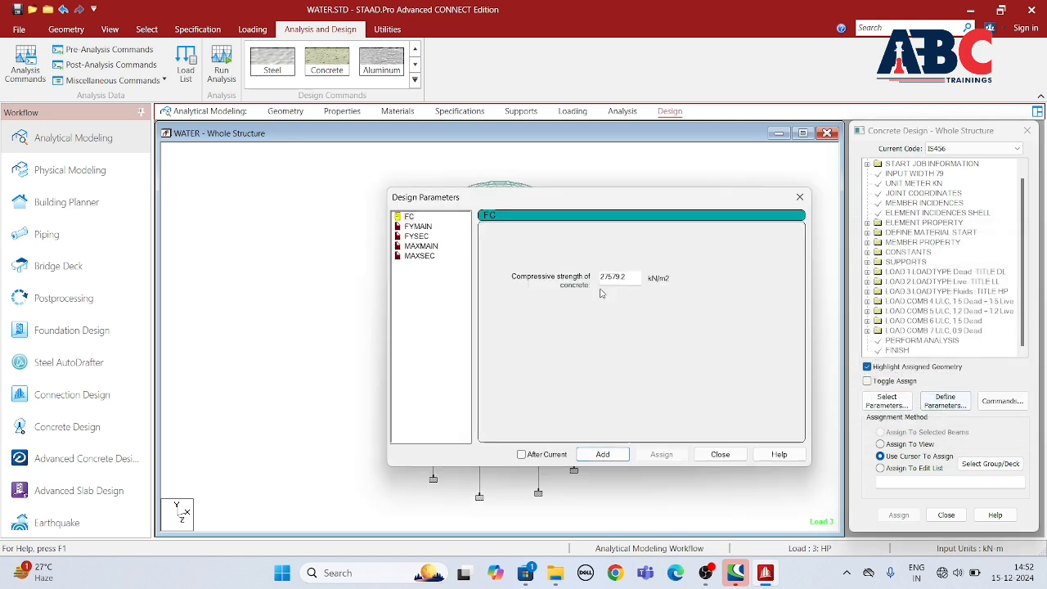
{"action": "double_click", "coordinate": [636, 280]}
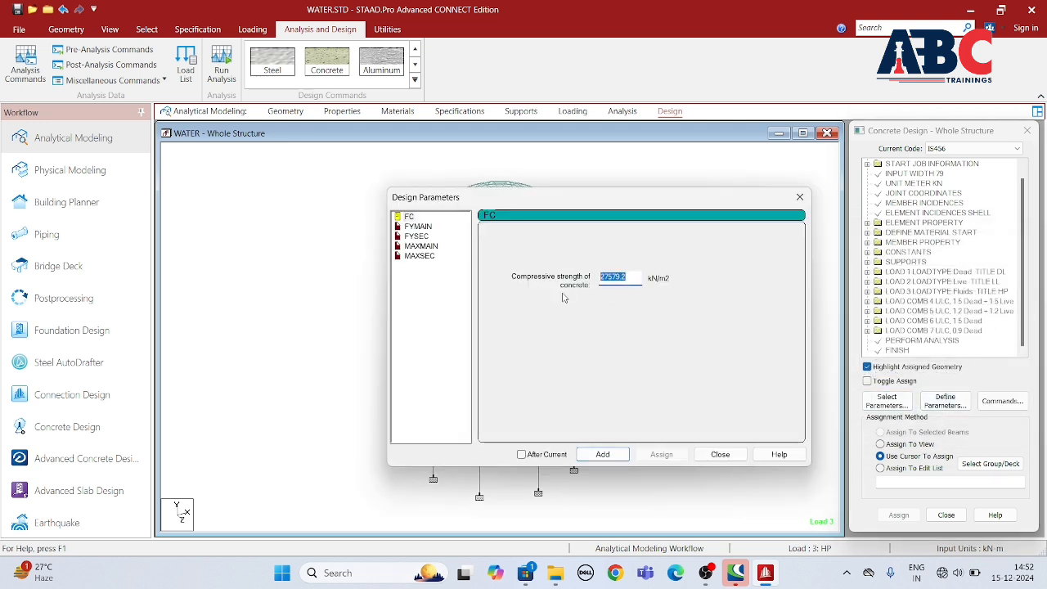
{"action": "type", "text": "25000"}
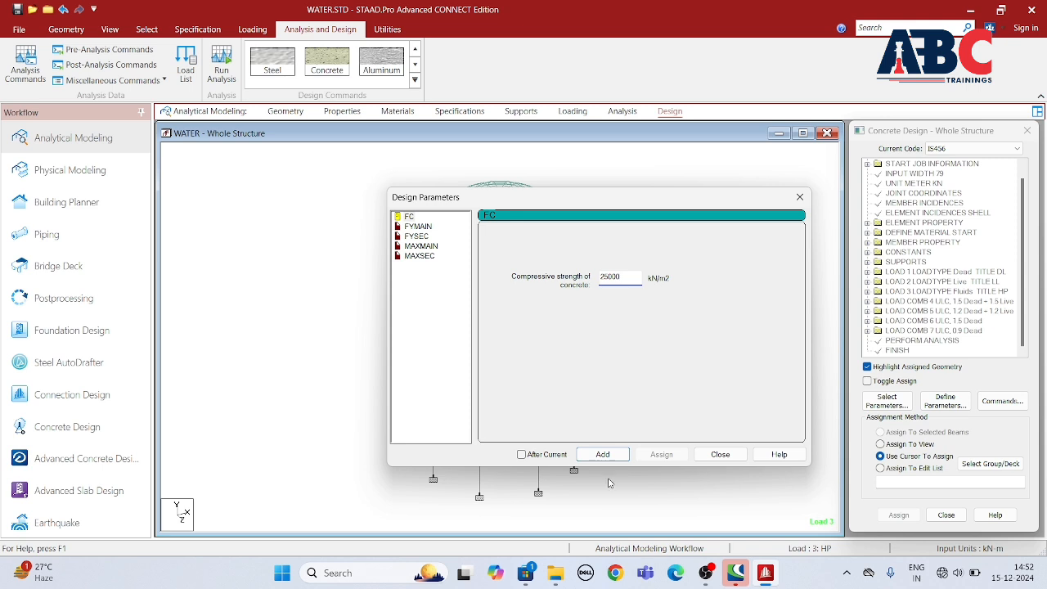
{"action": "left_click", "coordinate": [602, 454]}
Step: Add the main reinforcement yield strength FYMAIN and shear reinforcement yield strength FYSEC, both as 500000 kN/m2
{"action": "left_click", "coordinate": [418, 226]}
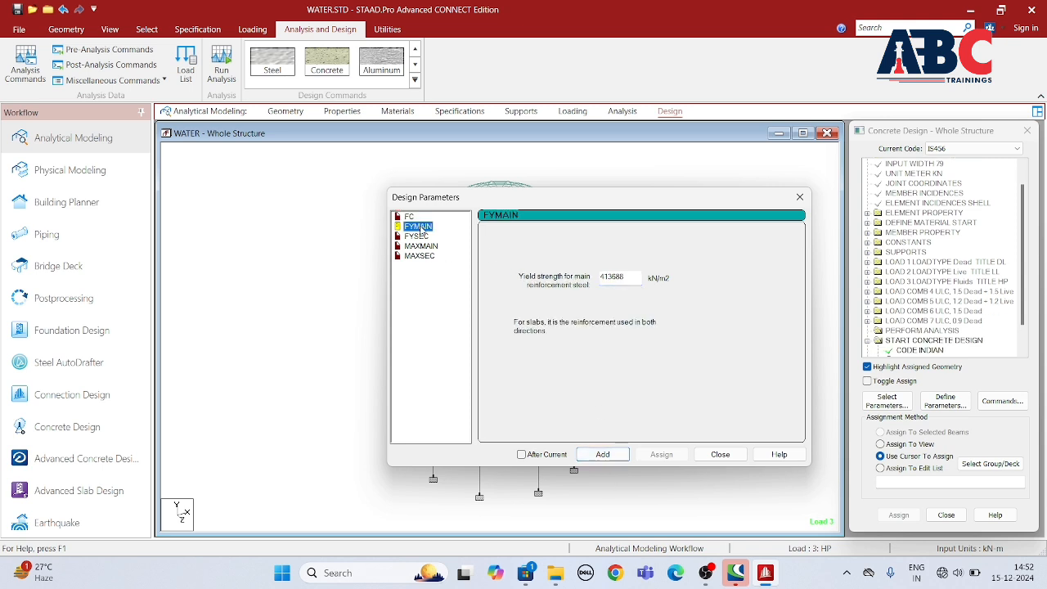
{"action": "double_click", "coordinate": [613, 278]}
{"action": "type", "text": "500000"}
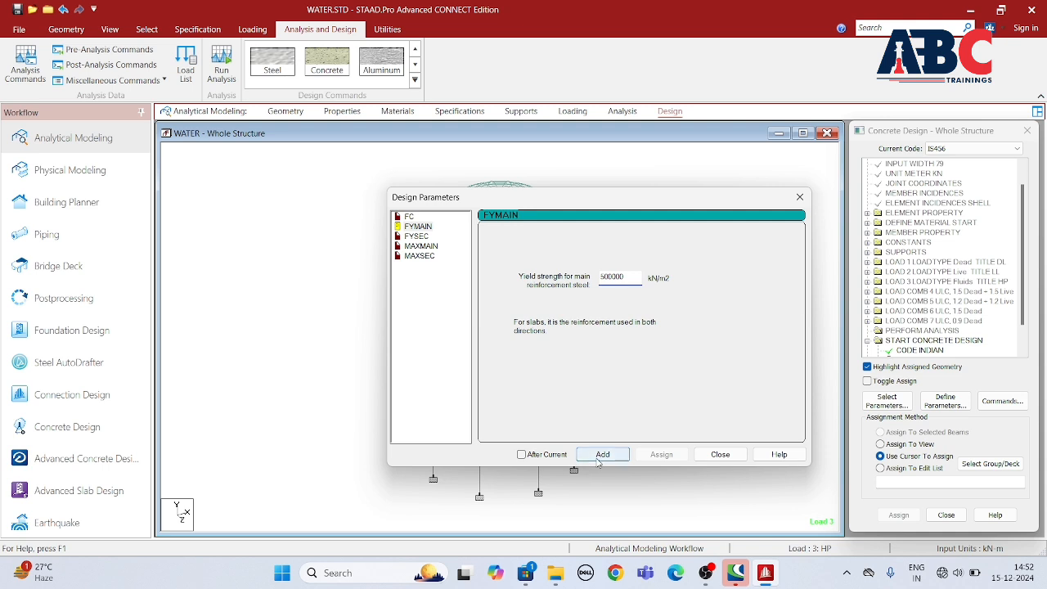
{"action": "left_click", "coordinate": [602, 454]}
{"action": "left_click", "coordinate": [416, 237]}
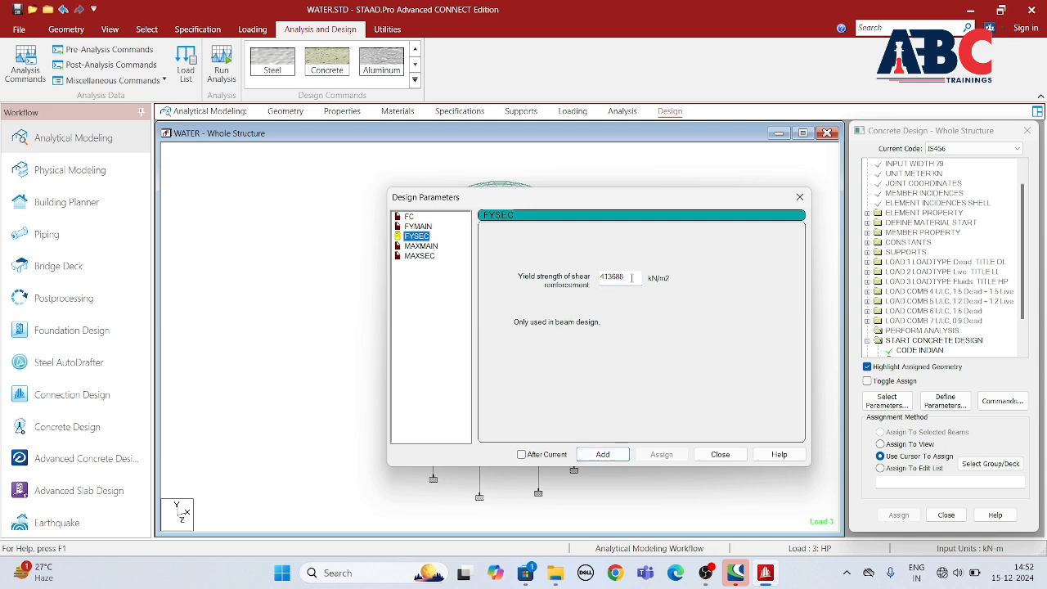
{"action": "double_click", "coordinate": [631, 277]}
{"action": "type", "text": "500000"}
{"action": "left_click", "coordinate": [619, 456]}
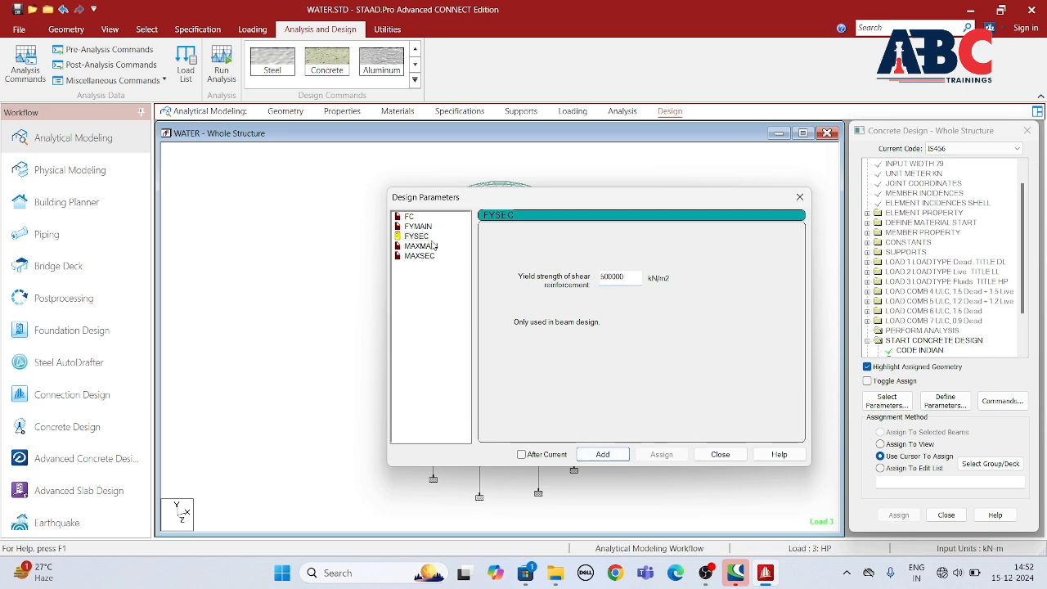
Step: Add maximum bar sizes of 16 mm for main reinforcement (MAXMAIN) and 12 mm for secondary reinforcement (MAXSEC), and finish defining parameters
{"action": "left_click", "coordinate": [422, 246]}
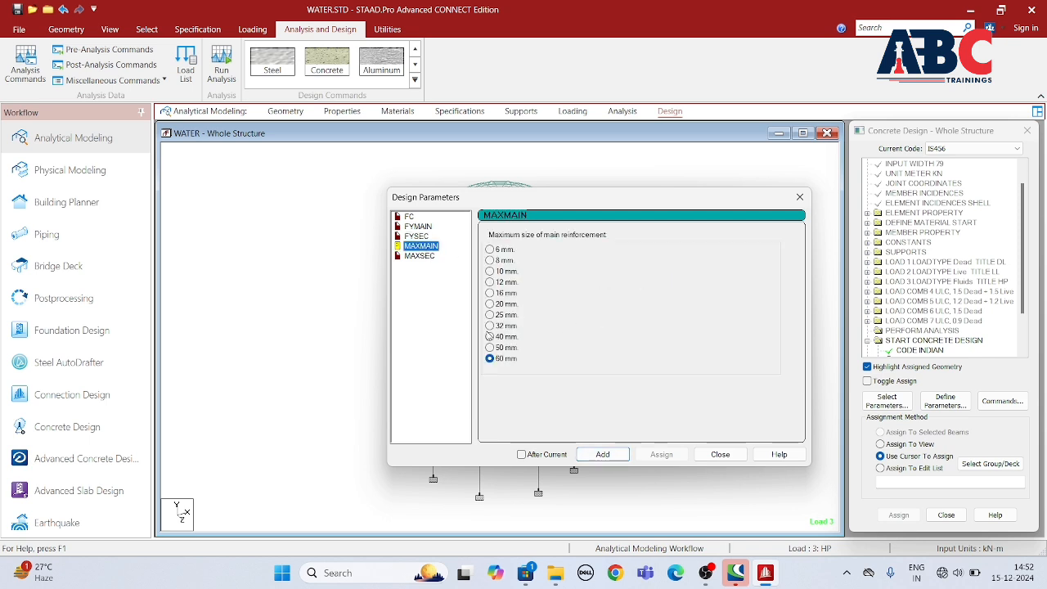
{"action": "left_click", "coordinate": [490, 292]}
{"action": "left_click", "coordinate": [603, 455]}
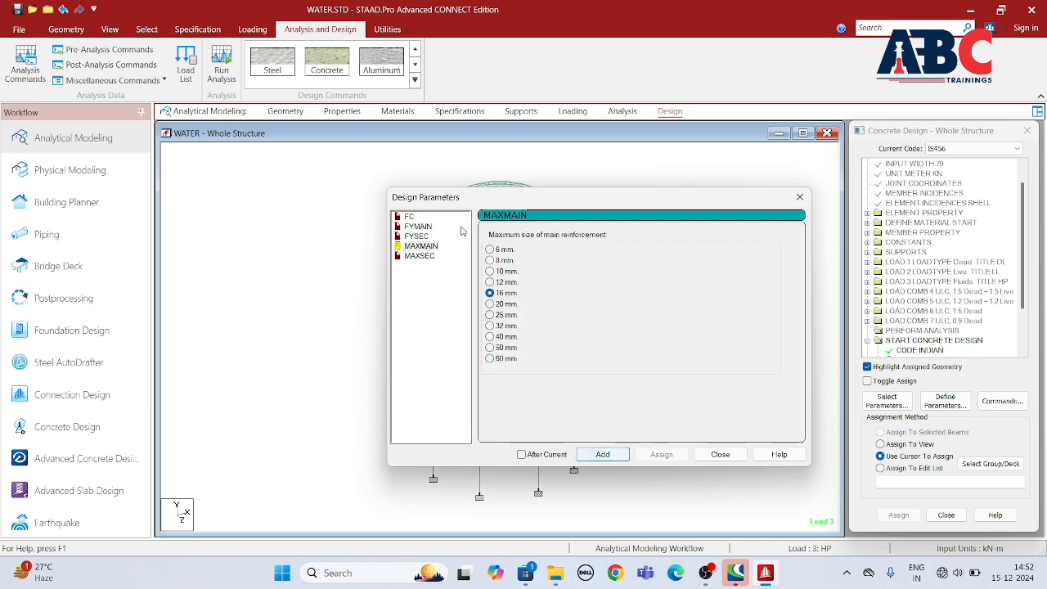
{"action": "left_click", "coordinate": [420, 256]}
{"action": "left_click", "coordinate": [490, 282]}
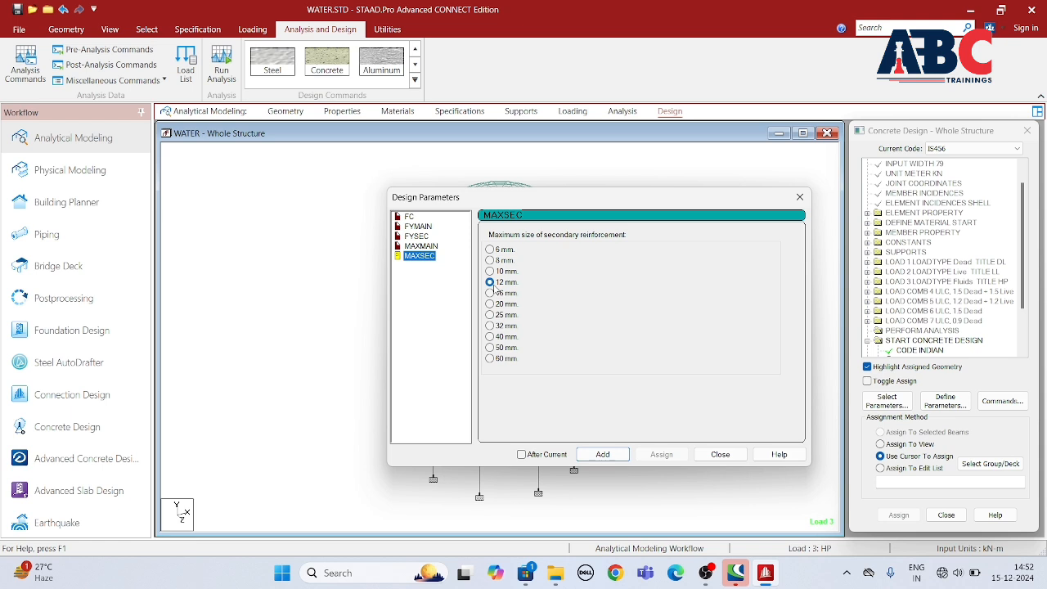
{"action": "left_click", "coordinate": [601, 454]}
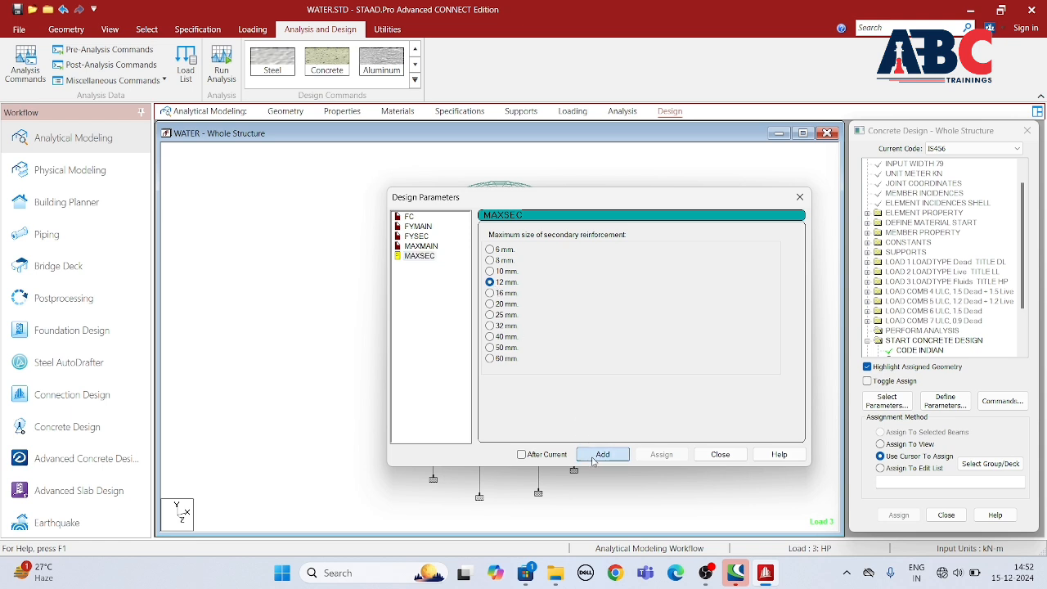
{"action": "left_click", "coordinate": [720, 455]}
Step: Assign the FC 25000 parameter to the whole view of the tank
{"action": "scroll", "coordinate": [995, 280], "scroll_direction": "down", "scroll_amount": 3}
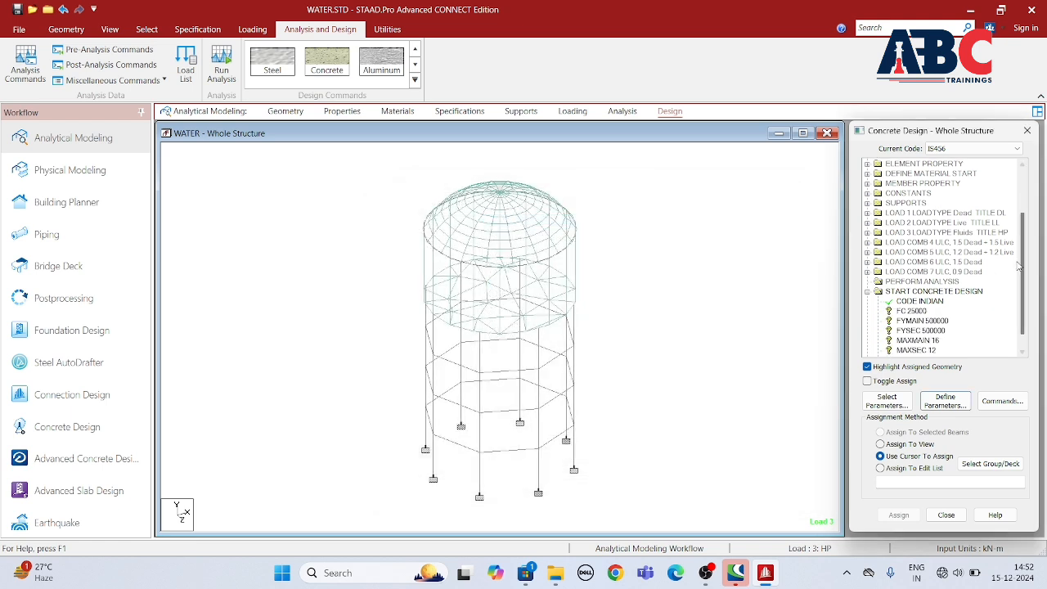
{"action": "scroll", "coordinate": [995, 280], "scroll_direction": "down", "scroll_amount": 1}
{"action": "left_click", "coordinate": [911, 291]}
{"action": "left_click", "coordinate": [879, 444]}
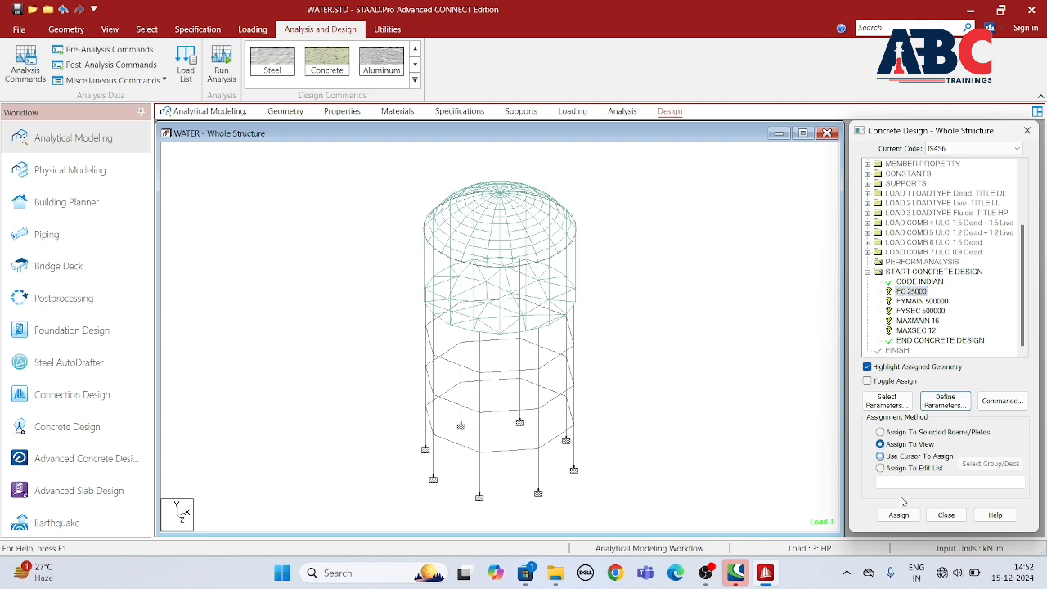
{"action": "left_click", "coordinate": [899, 514]}
{"action": "left_click", "coordinate": [939, 364]}
Step: Assign the FYMAIN 500000 and FYSEC 500000 yield strength parameters to the whole view
{"action": "left_click", "coordinate": [914, 302]}
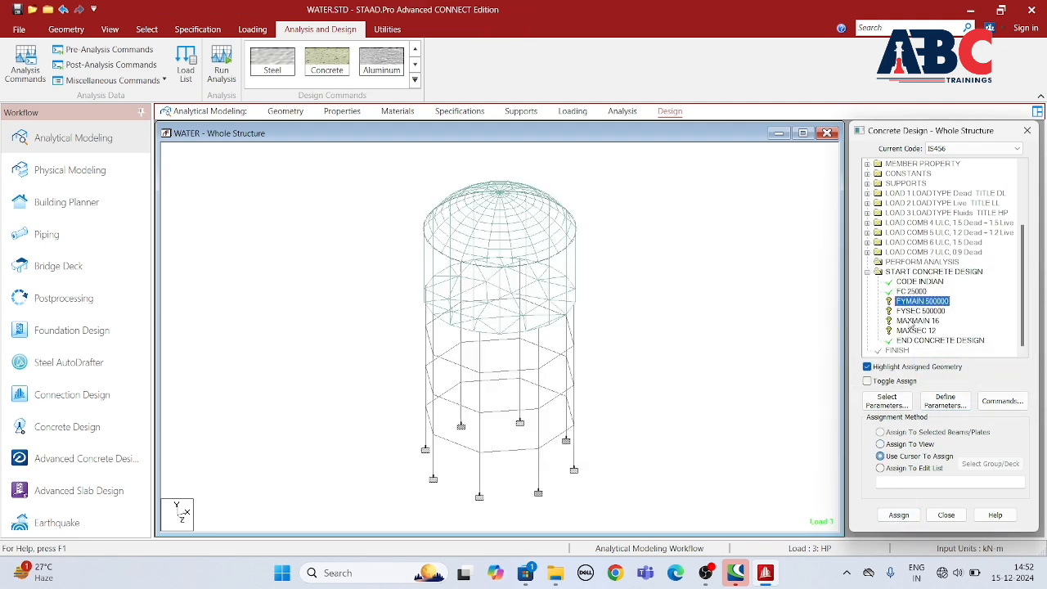
{"action": "left_click", "coordinate": [880, 444]}
{"action": "left_click", "coordinate": [898, 514]}
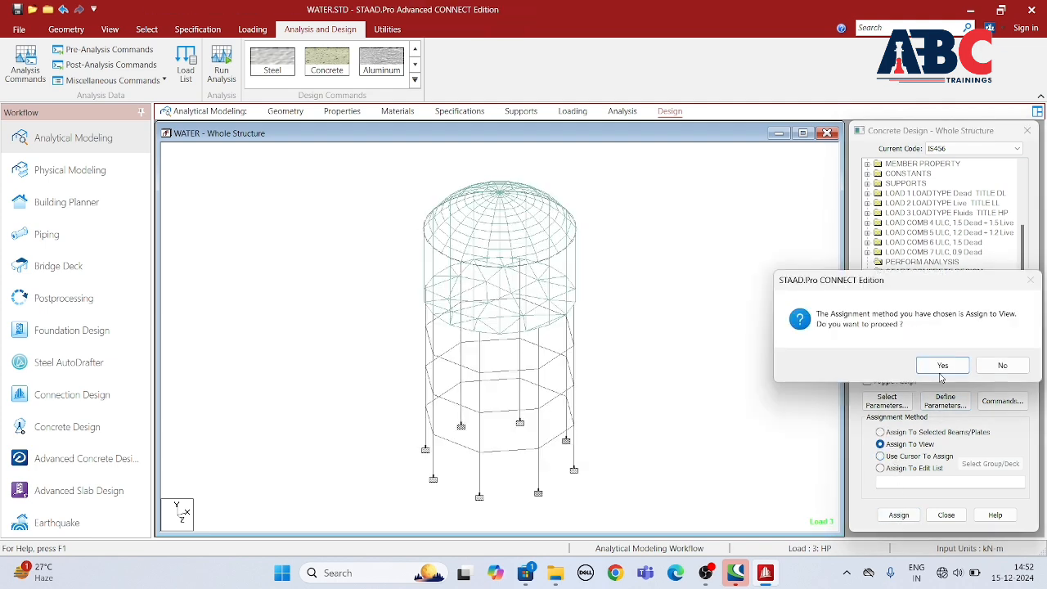
{"action": "left_click", "coordinate": [937, 364]}
{"action": "left_click", "coordinate": [917, 312]}
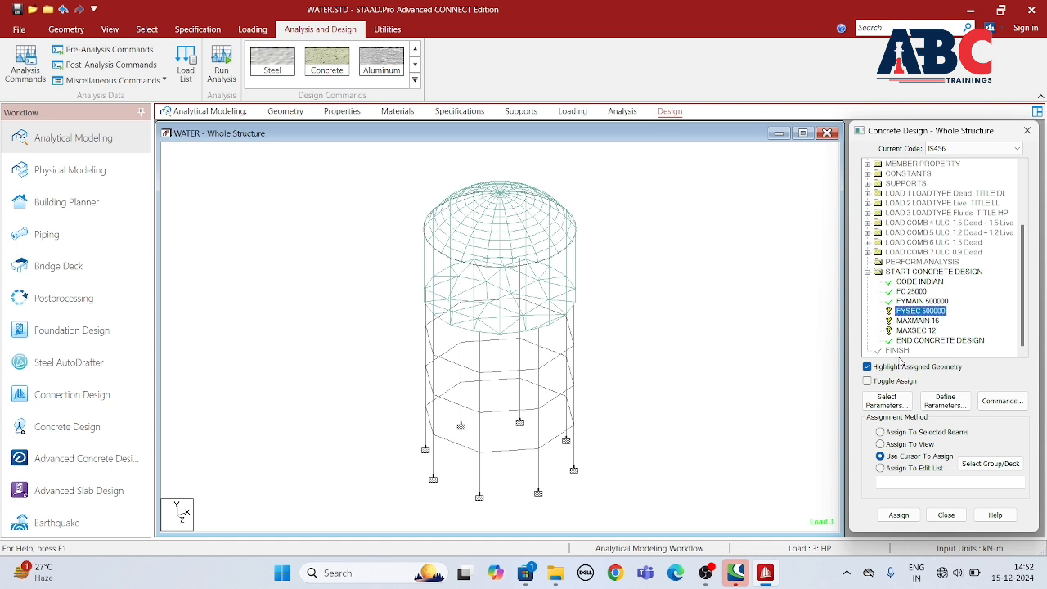
{"action": "left_click", "coordinate": [880, 444]}
{"action": "left_click", "coordinate": [899, 514]}
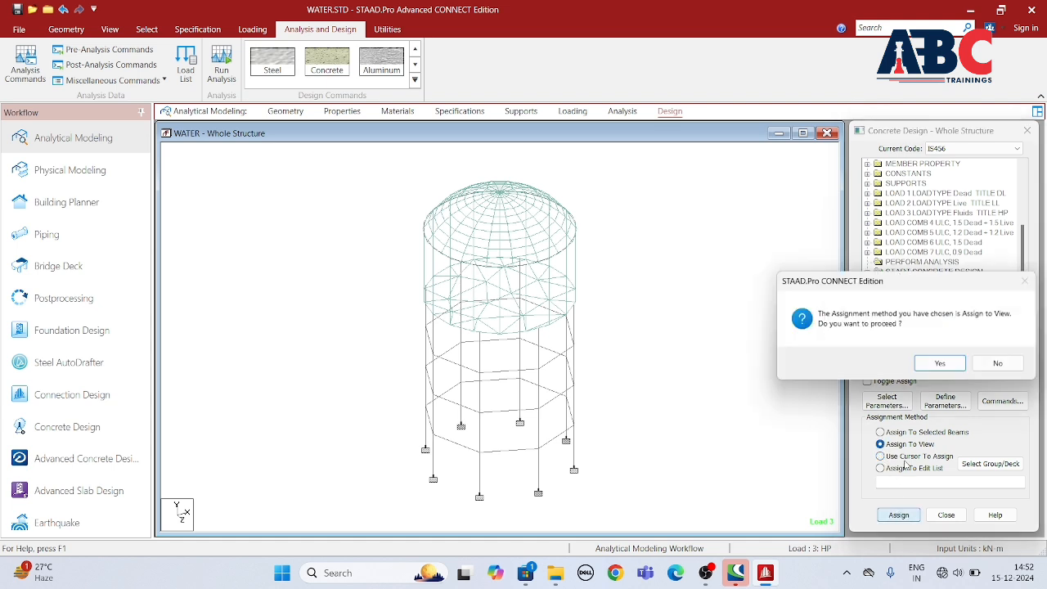
{"action": "left_click", "coordinate": [930, 367]}
Step: Assign the MAXMAIN 16 and MAXSEC 12 bar size parameters to the whole view
{"action": "left_click", "coordinate": [917, 320]}
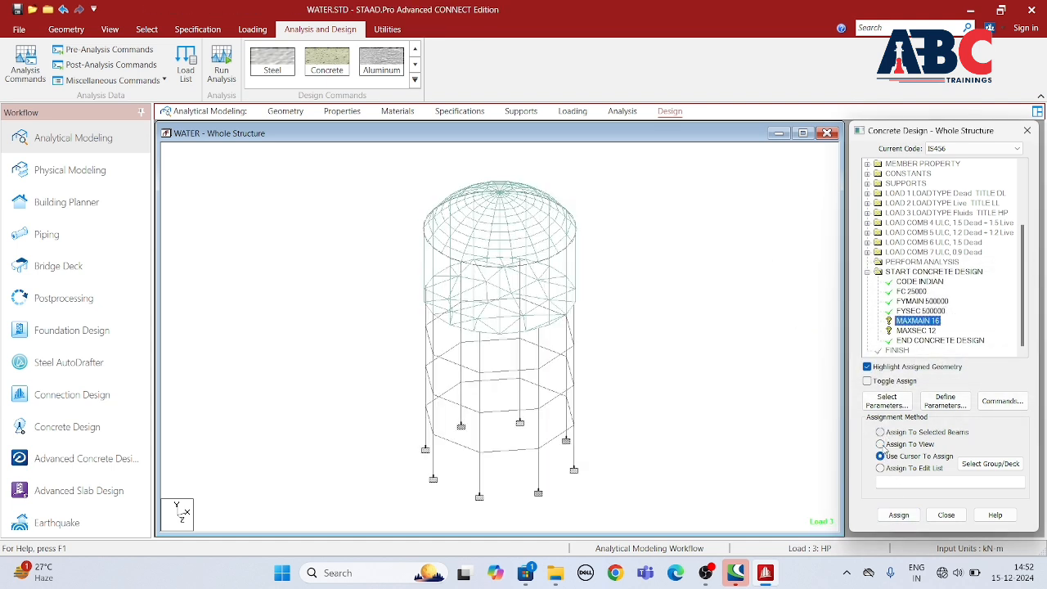
{"action": "left_click", "coordinate": [880, 444]}
{"action": "left_click", "coordinate": [899, 515]}
{"action": "left_click", "coordinate": [934, 365]}
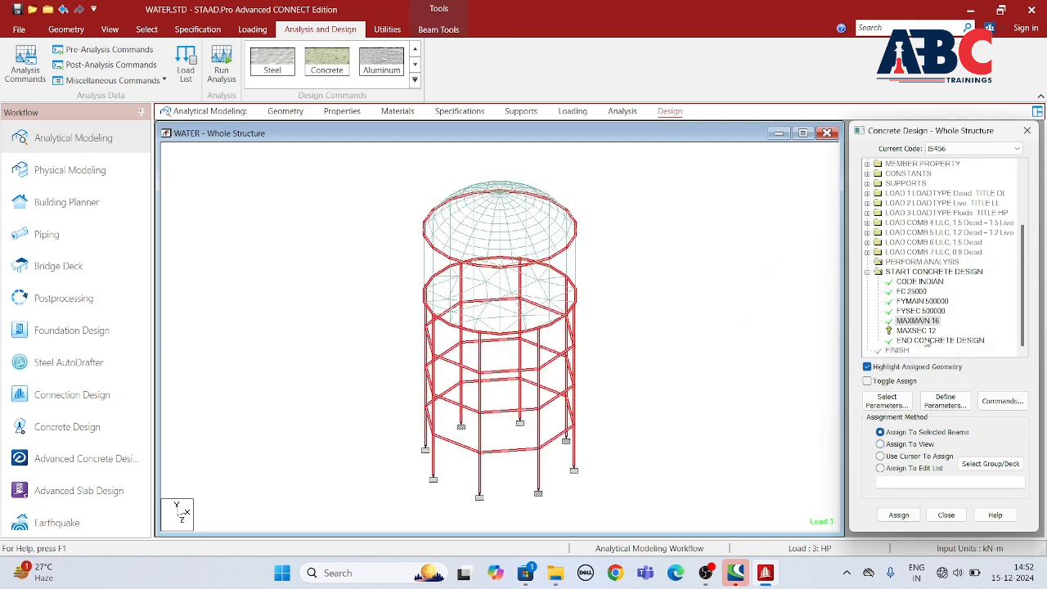
{"action": "left_click", "coordinate": [917, 331]}
{"action": "left_click", "coordinate": [880, 444]}
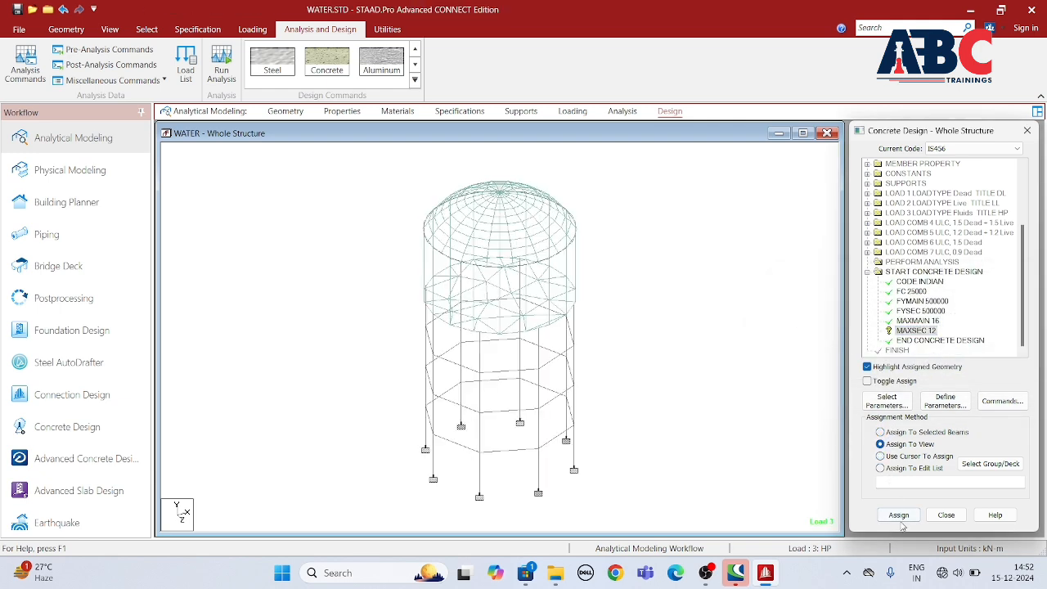
{"action": "left_click", "coordinate": [899, 515]}
{"action": "left_click", "coordinate": [935, 365]}
Step: Add the DESIGN BEAM, DESIGN COLUMN, DESIGN SLAB/ELEMENT and TAKE OFF commands to the concrete design
{"action": "left_click", "coordinate": [999, 400]}
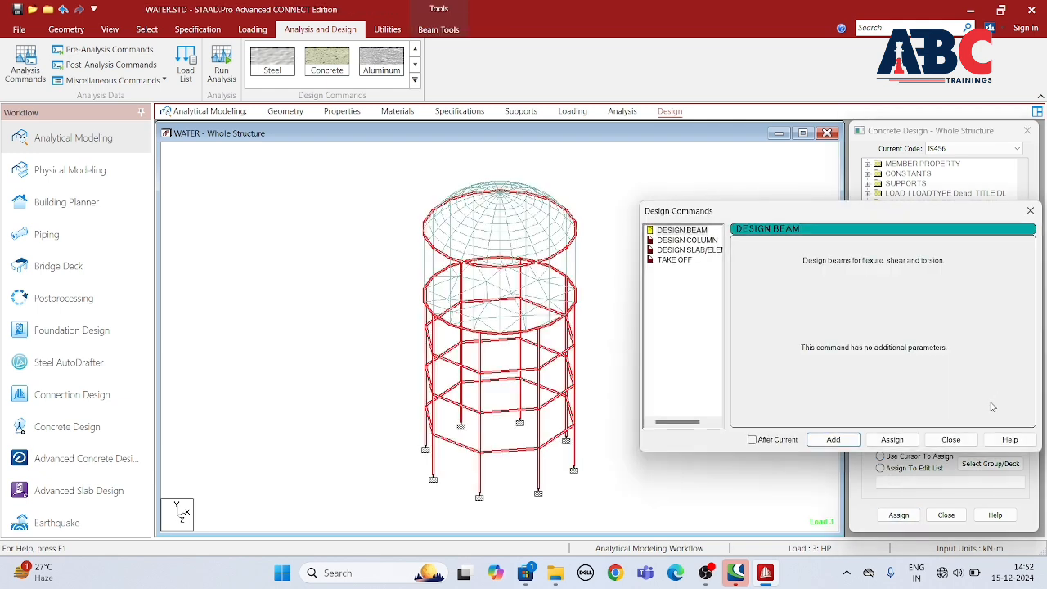
{"action": "left_click_drag", "start_coordinate": [879, 210], "coordinate": [537, 196]}
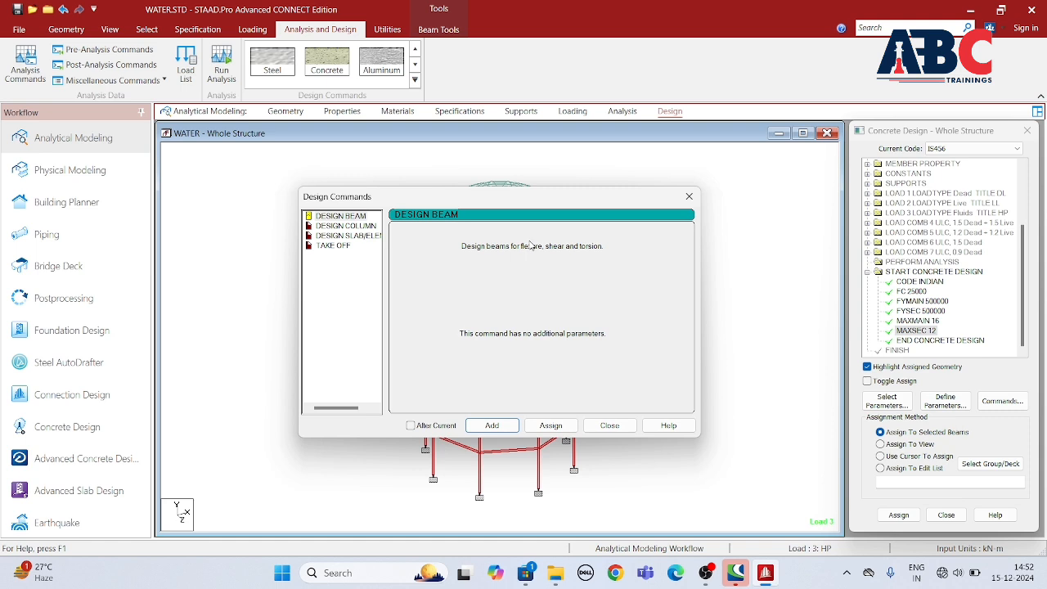
{"action": "left_click", "coordinate": [362, 217]}
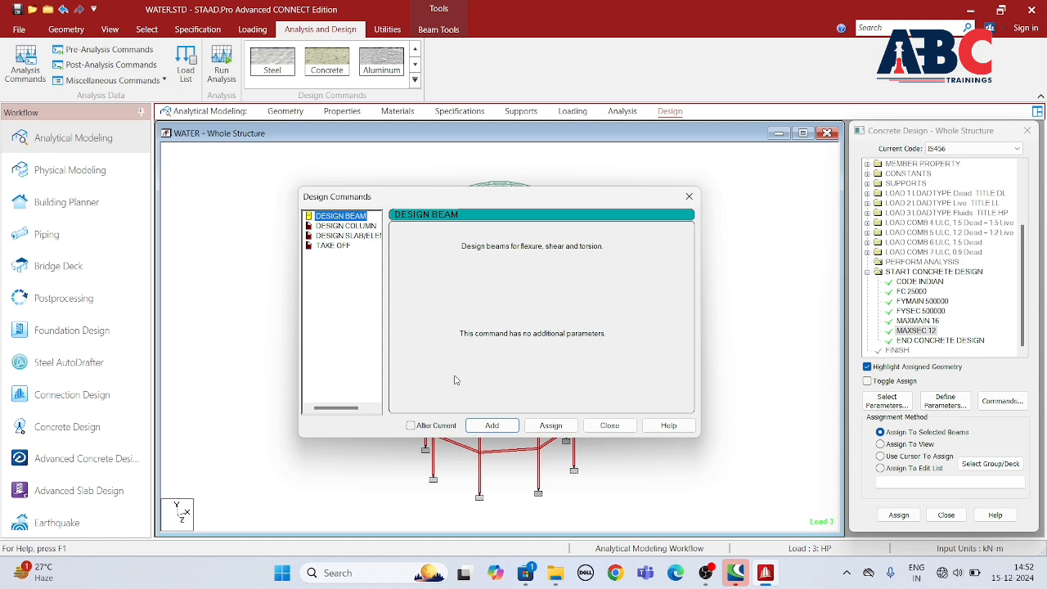
{"action": "left_click", "coordinate": [487, 424]}
{"action": "left_click", "coordinate": [358, 226]}
{"action": "left_click", "coordinate": [486, 432]}
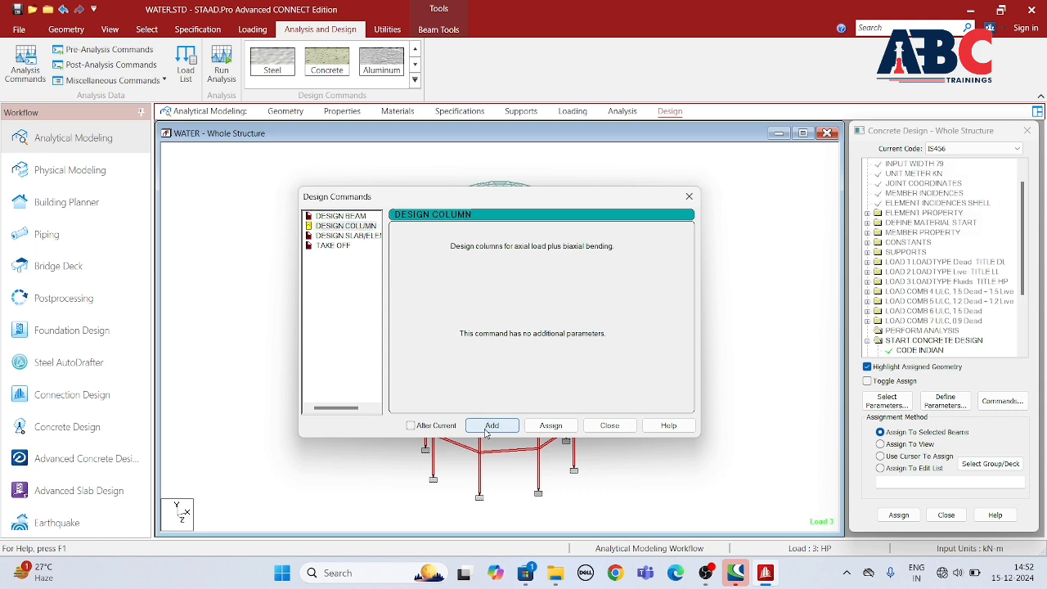
{"action": "left_click", "coordinate": [344, 236]}
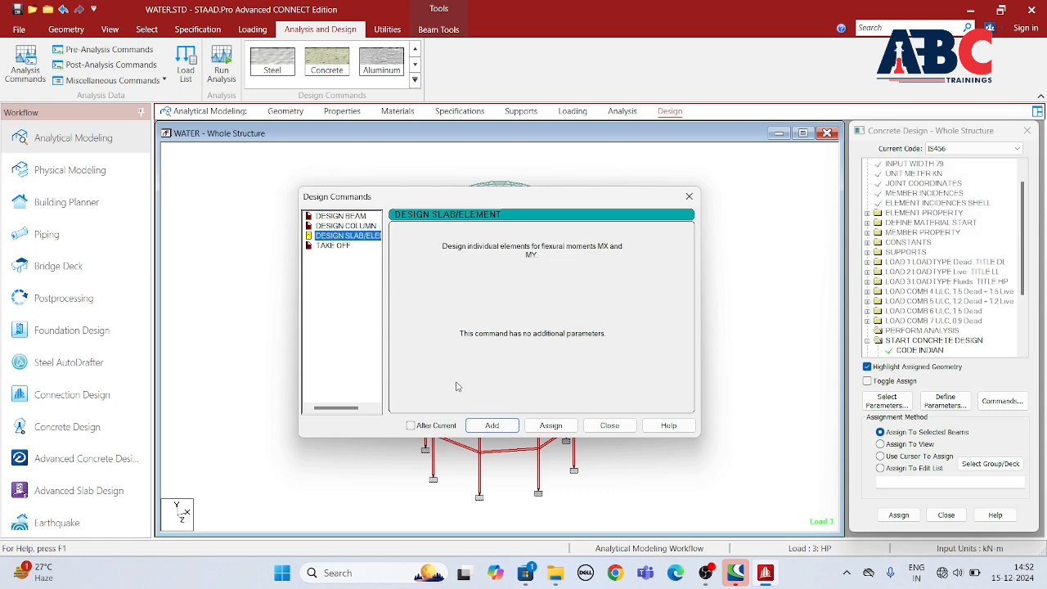
{"action": "left_click", "coordinate": [491, 434]}
{"action": "left_click", "coordinate": [346, 263]}
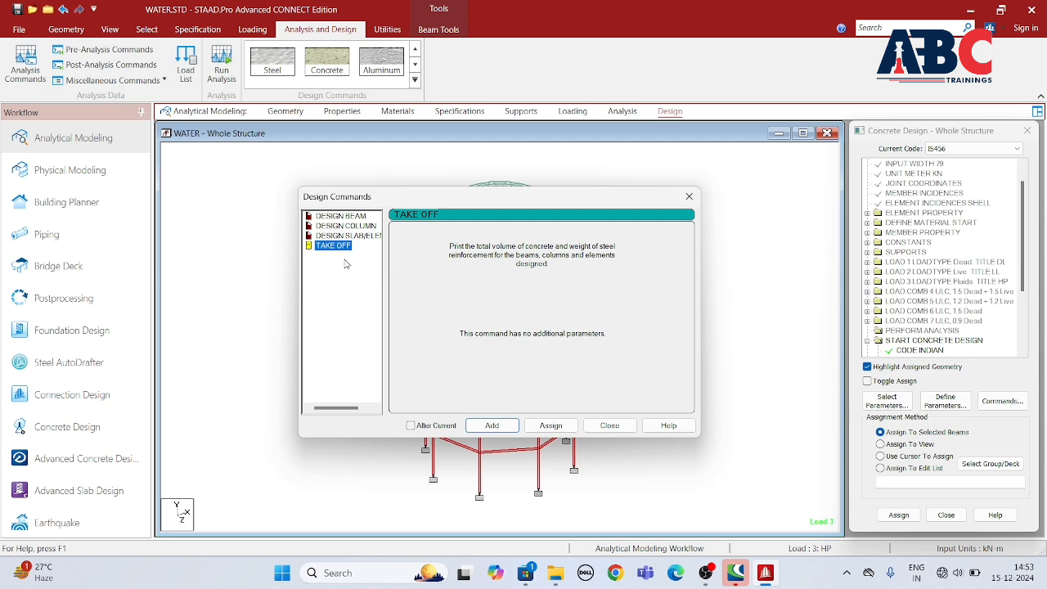
{"action": "left_click", "coordinate": [490, 426]}
{"action": "left_click", "coordinate": [609, 425]}
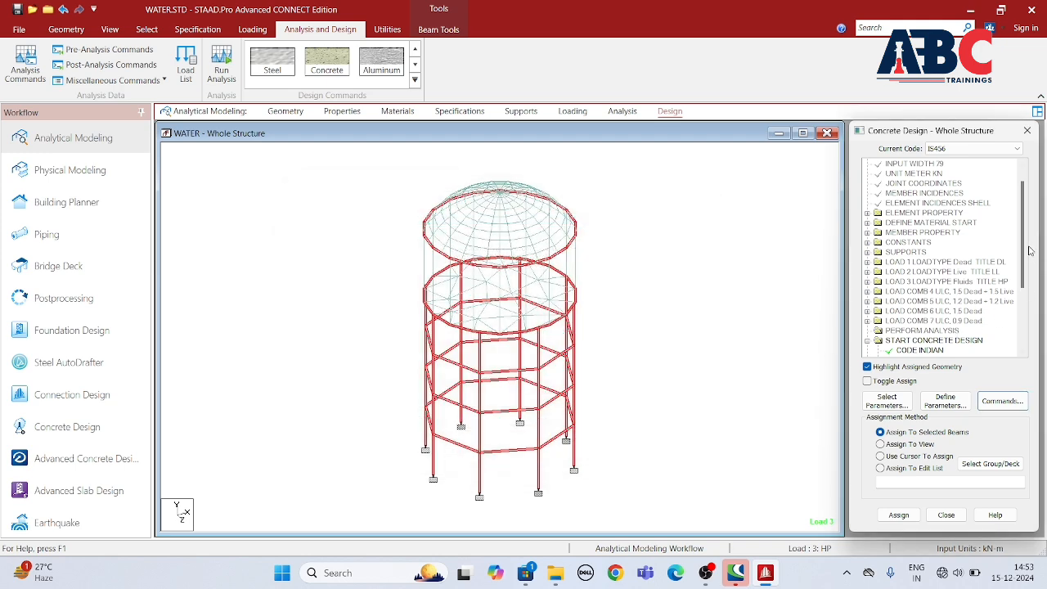
Step: Assign the DESIGN BEAM command to all horizontal ring beams by inverting a selection of the members parallel to Y
{"action": "scroll", "coordinate": [1029, 251], "scroll_direction": "down", "scroll_amount": 3}
{"action": "left_click", "coordinate": [922, 300]}
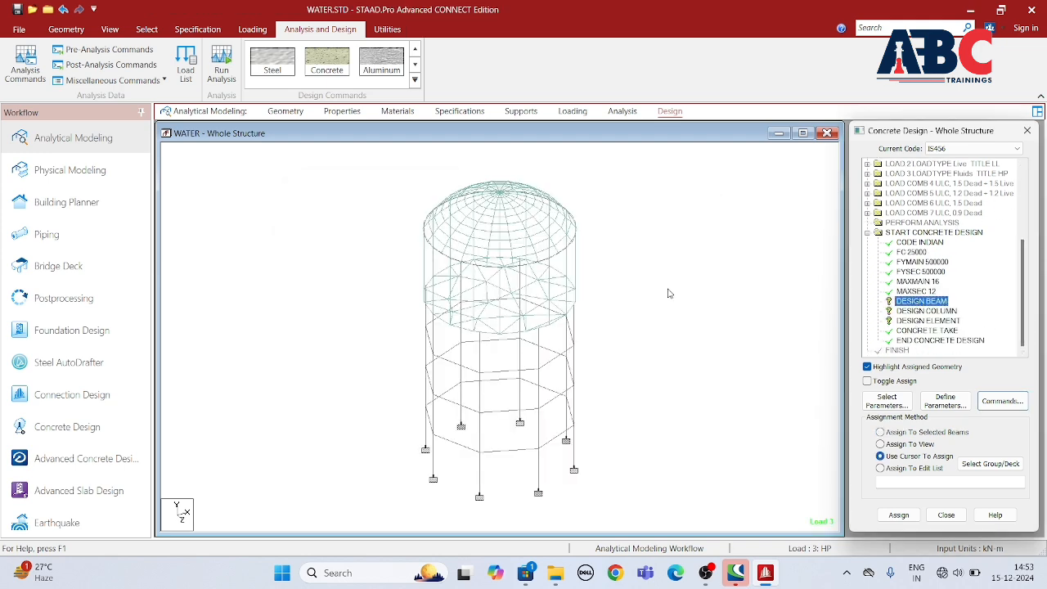
{"action": "left_click", "coordinate": [146, 29]}
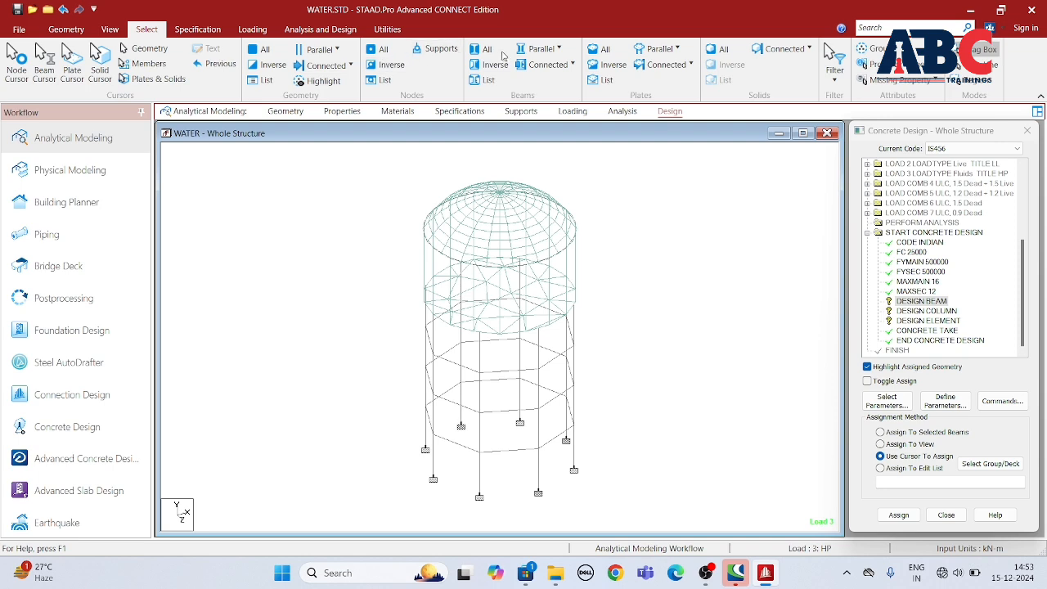
{"action": "left_click", "coordinate": [540, 48]}
{"action": "left_click", "coordinate": [536, 92]}
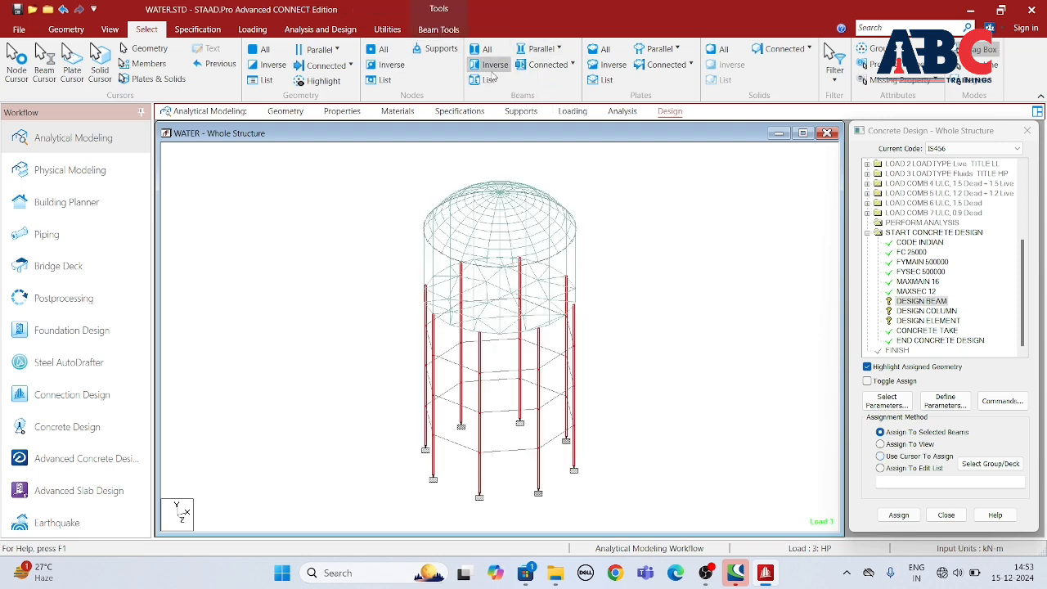
{"action": "left_click", "coordinate": [494, 65]}
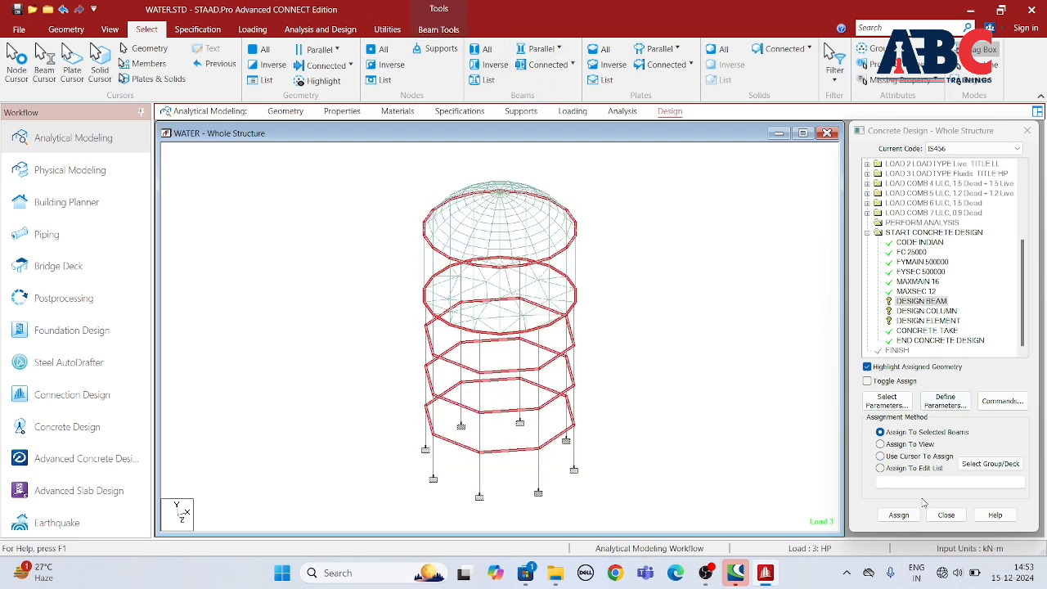
{"action": "left_click", "coordinate": [898, 514]}
{"action": "left_click", "coordinate": [941, 370]}
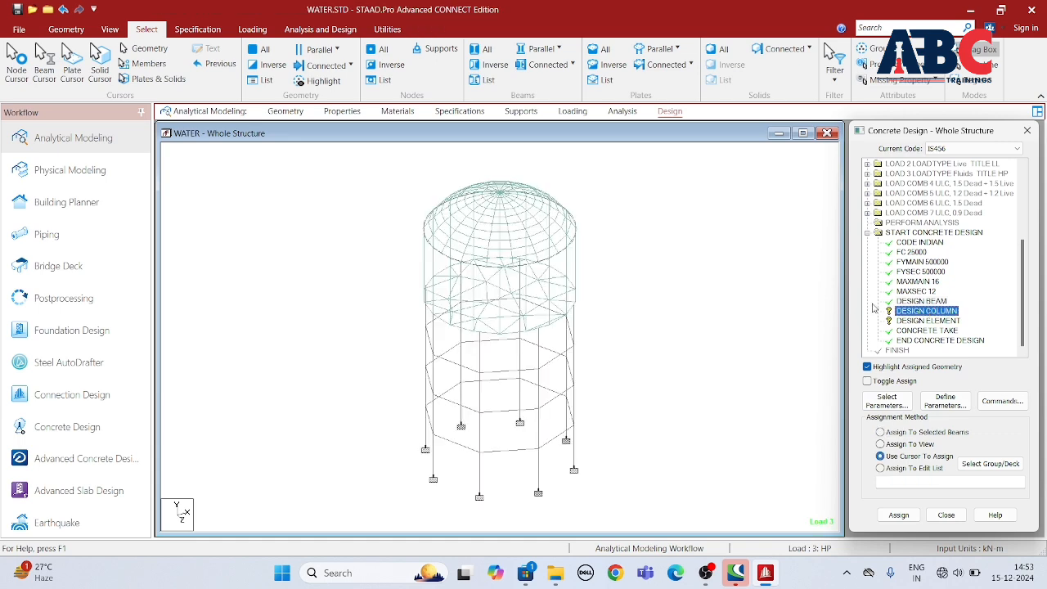
Step: Assign the DESIGN COLUMN command to all vertical members parallel to Y
{"action": "left_click", "coordinate": [541, 48]}
{"action": "left_click", "coordinate": [537, 92]}
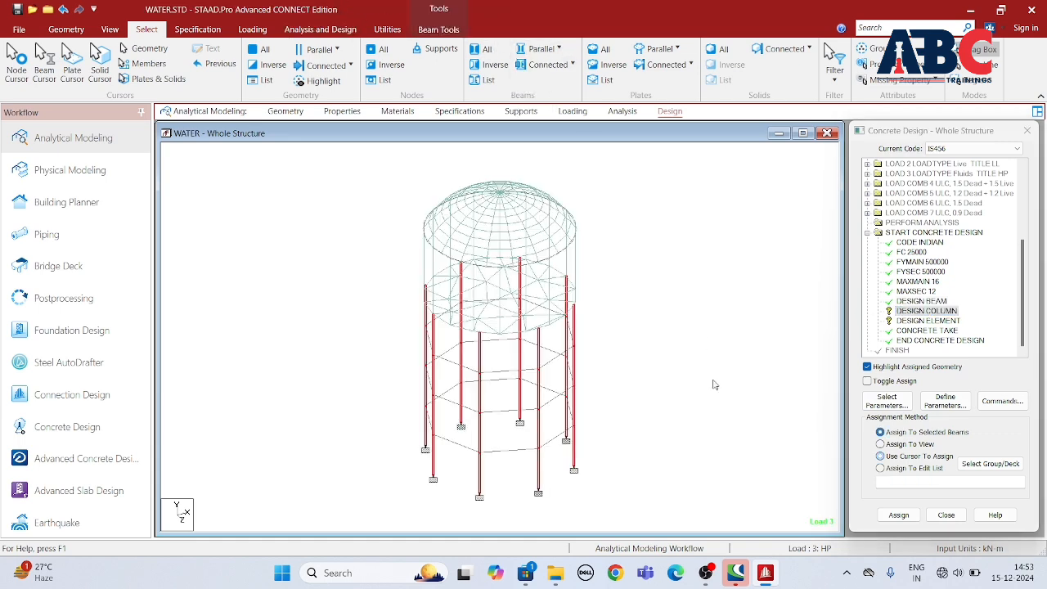
{"action": "left_click", "coordinate": [909, 513]}
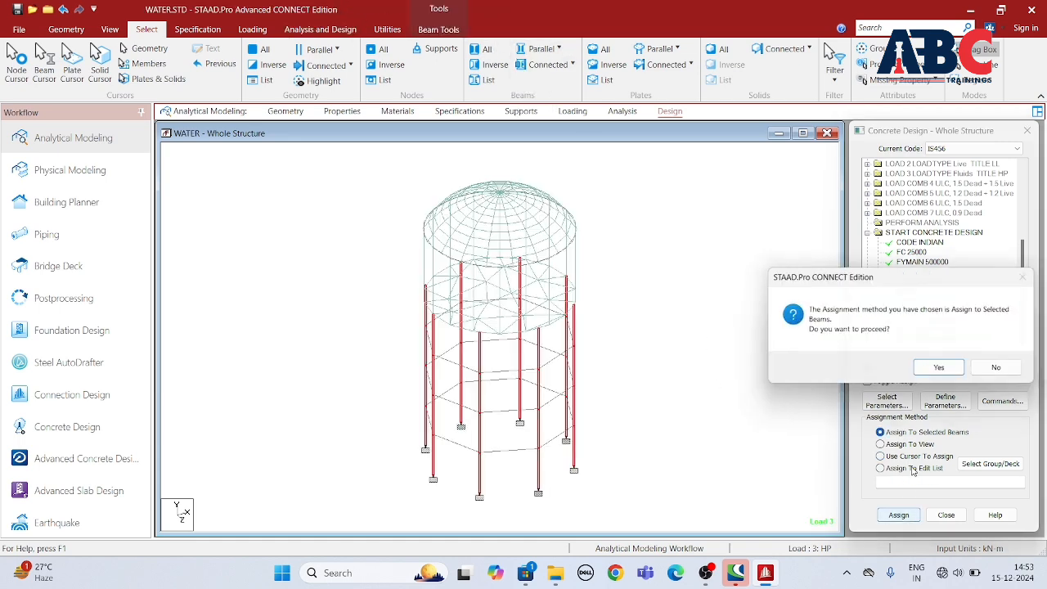
{"action": "left_click", "coordinate": [935, 370]}
Step: Assign the DESIGN ELEMENT command to all plates of the tank
{"action": "left_click", "coordinate": [924, 320]}
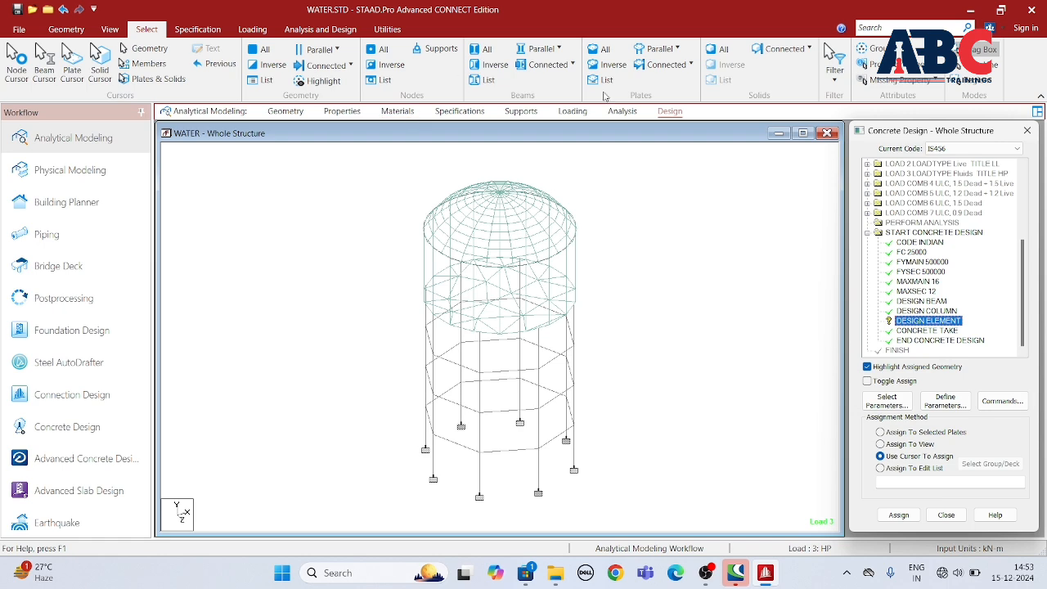
{"action": "left_click", "coordinate": [602, 50]}
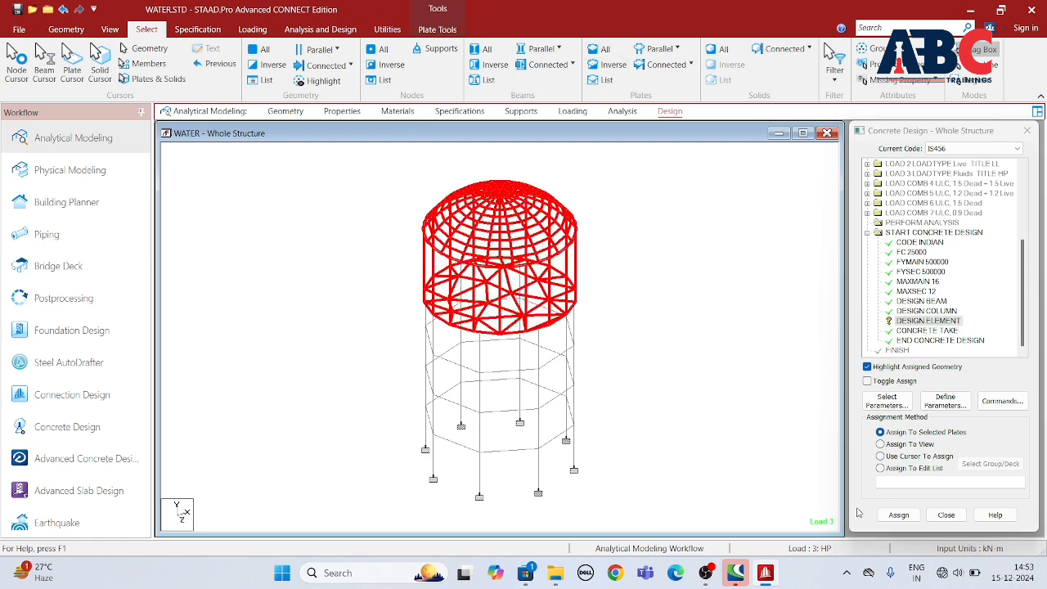
{"action": "left_click", "coordinate": [906, 516]}
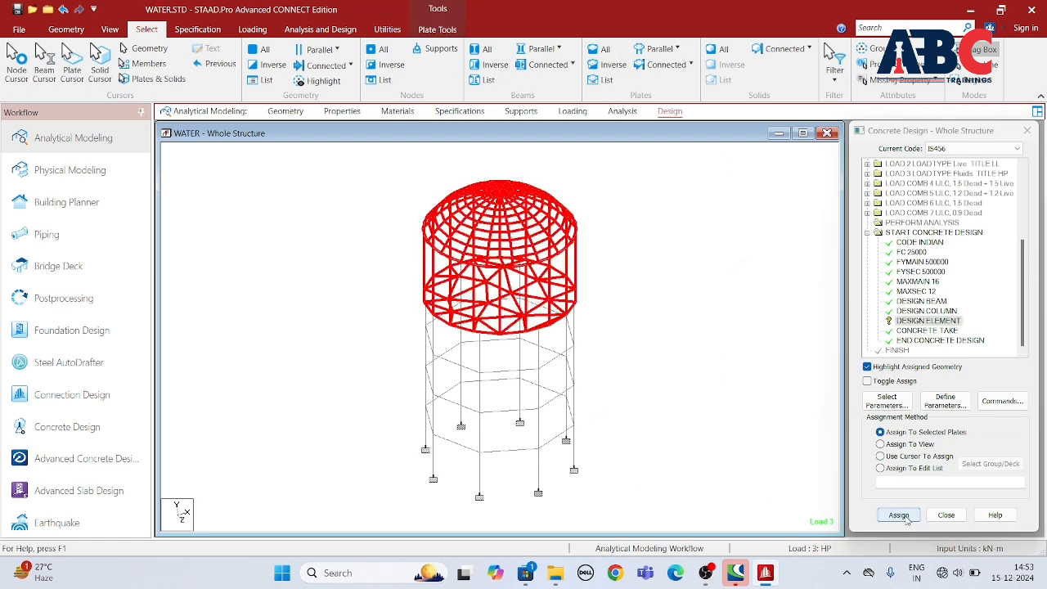
{"action": "left_click", "coordinate": [939, 368]}
Step: Add another Perform Analysis command with the No Print option after the concrete design
{"action": "scroll", "coordinate": [466, 263], "scroll_direction": "down", "scroll_amount": 4}
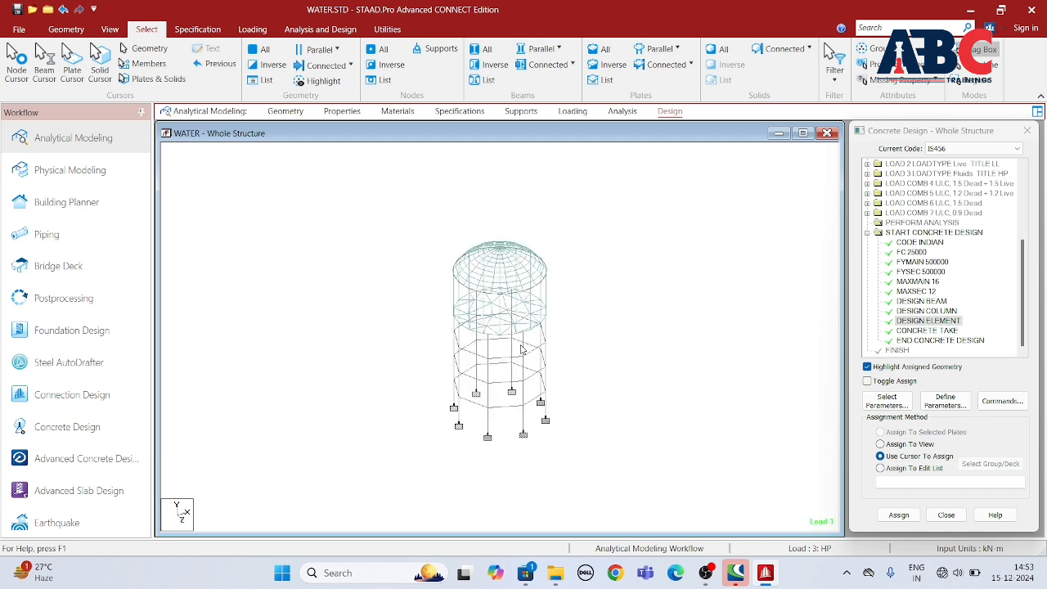
{"action": "scroll", "coordinate": [507, 280], "scroll_direction": "up", "scroll_amount": 3}
{"action": "mouse_move", "coordinate": [495, 306]}
{"action": "middle_mouse_down"}
{"action": "mouse_move", "coordinate": [507, 280]}
{"action": "mouse_move", "coordinate": [505, 304]}
{"action": "middle_mouse_up"}
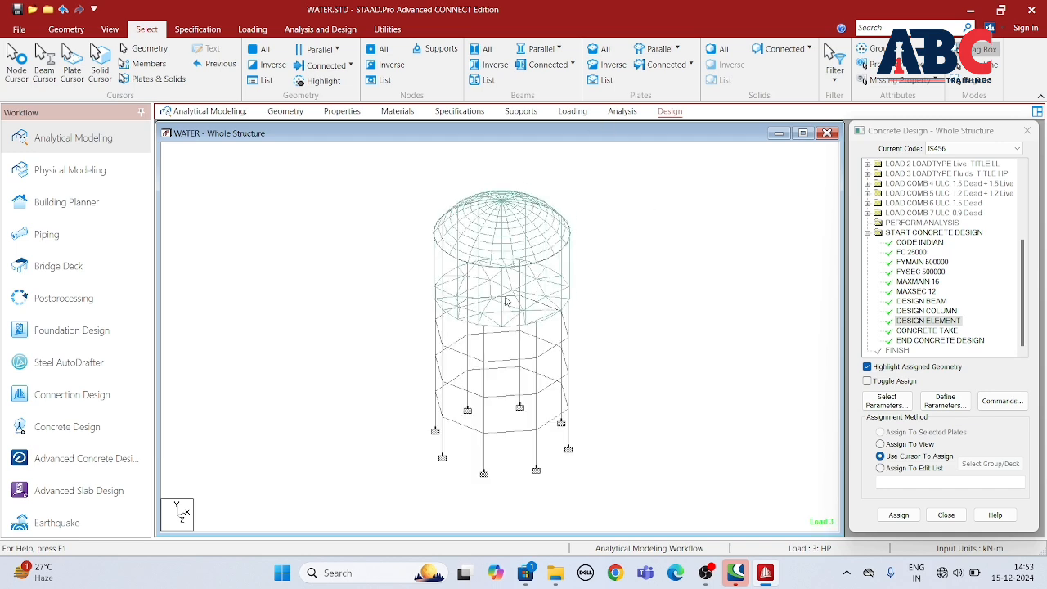
{"action": "left_click", "coordinate": [621, 111]}
{"action": "left_click", "coordinate": [20, 61]}
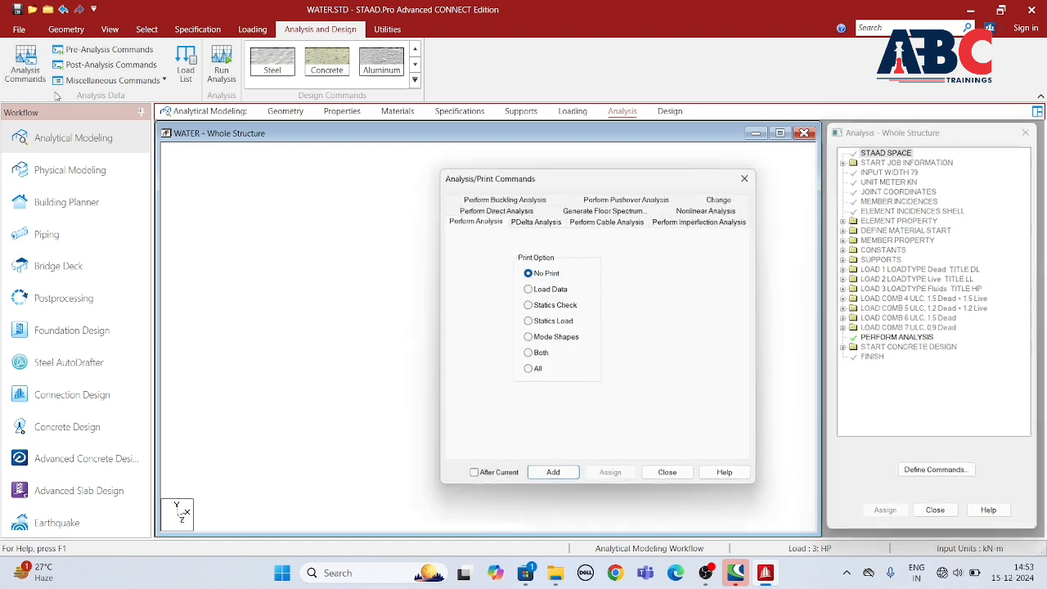
{"action": "left_click", "coordinate": [553, 477]}
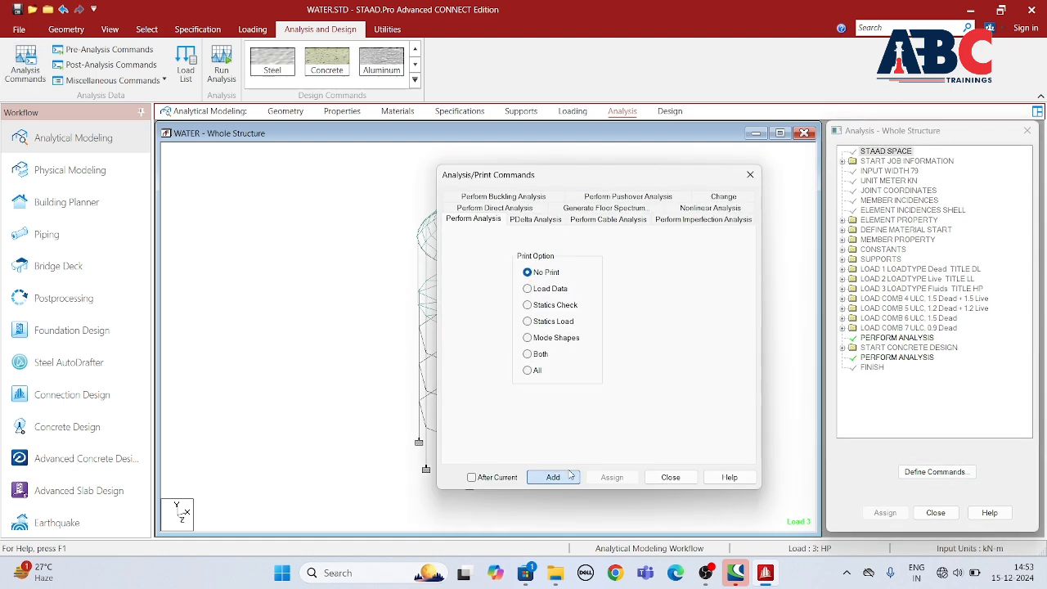
{"action": "left_click", "coordinate": [670, 477]}
Step: Run the analysis, saving the modified structure, and look through the run log
{"action": "left_click", "coordinate": [220, 61]}
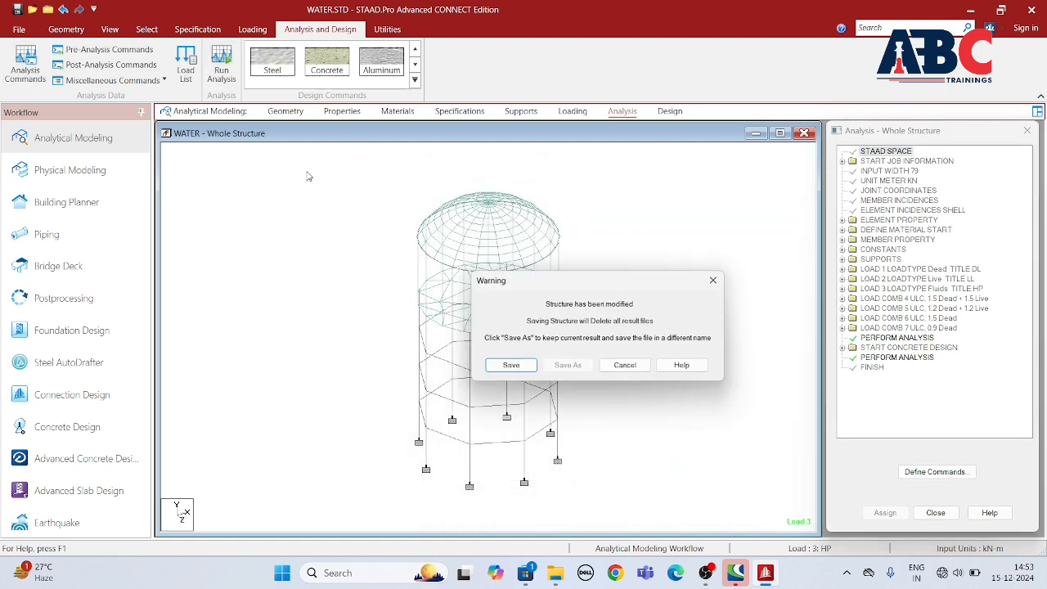
{"action": "left_click", "coordinate": [507, 365]}
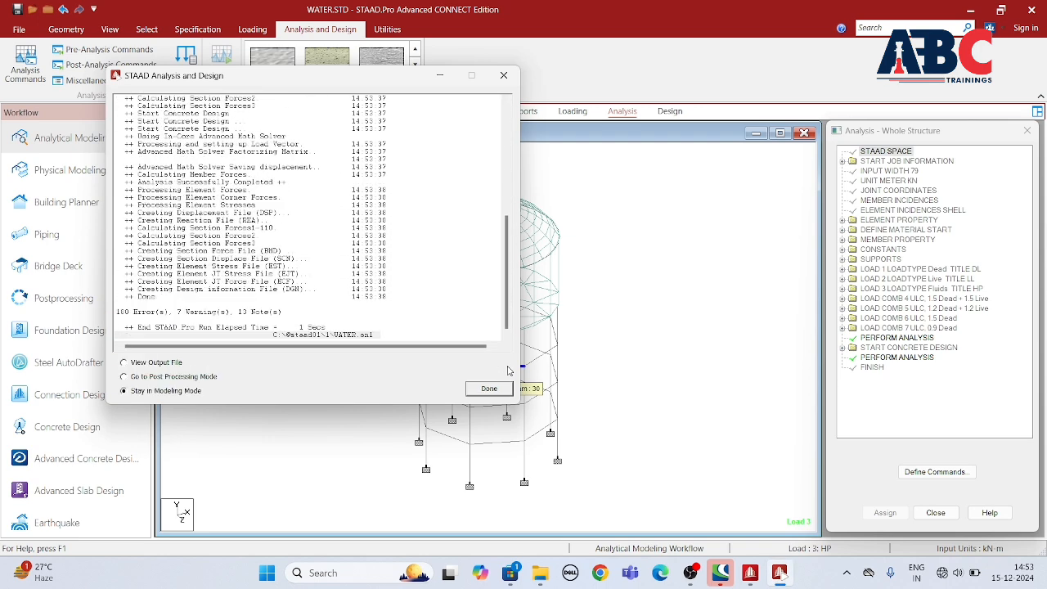
{"action": "scroll", "coordinate": [215, 302], "scroll_direction": "up", "scroll_amount": 10}
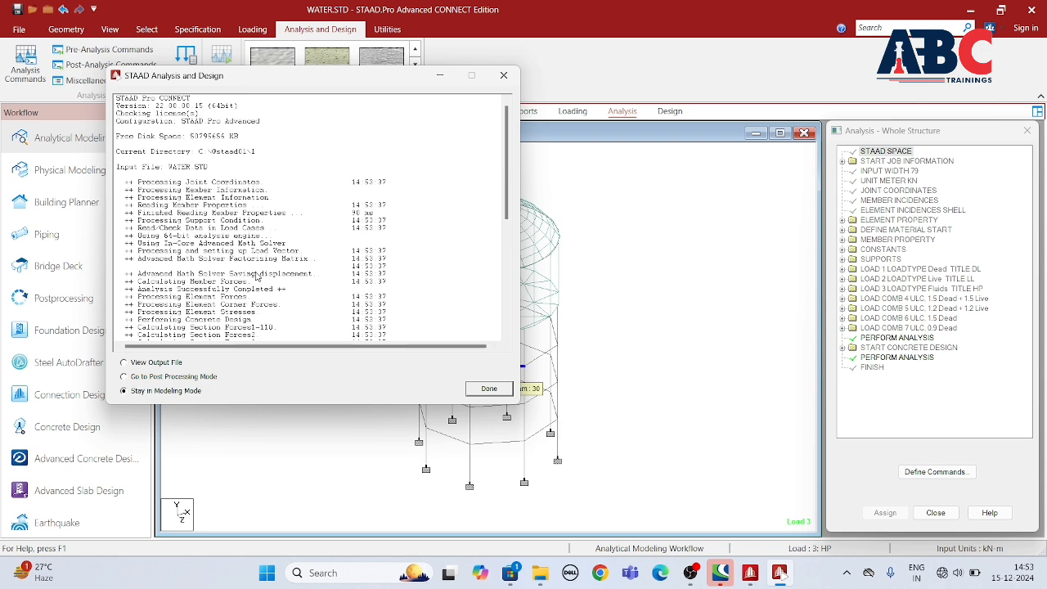
{"action": "scroll", "coordinate": [256, 277], "scroll_direction": "down", "scroll_amount": 3}
{"action": "left_click_drag", "start_coordinate": [507, 229], "coordinate": [507, 249]}
Step: Go to post-processing with all seven load cases selected and display the deflection, FX, FY, FZ, MX and MY diagrams
{"action": "left_click", "coordinate": [124, 376]}
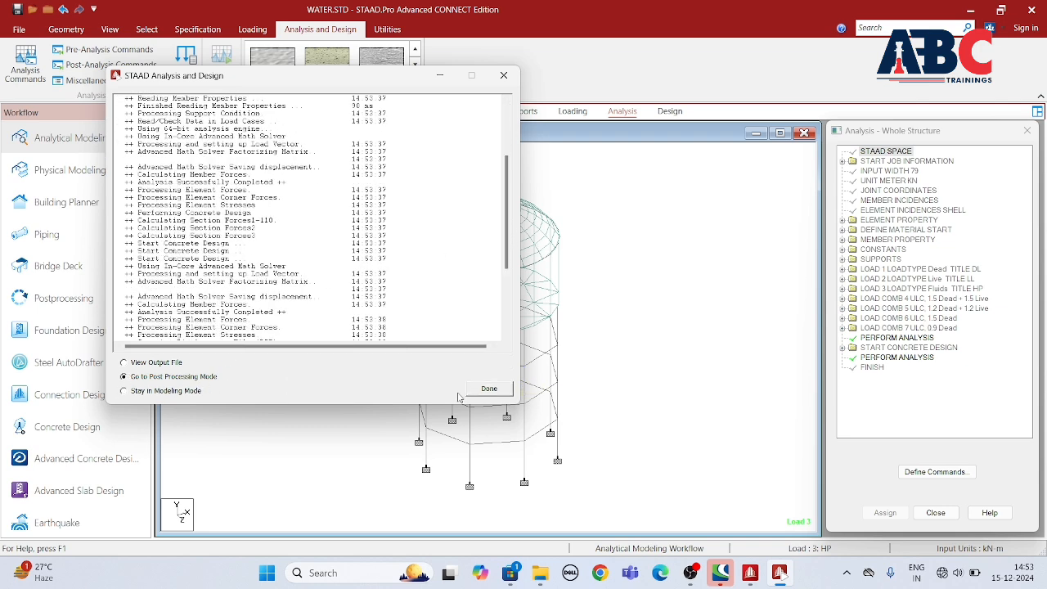
{"action": "left_click", "coordinate": [489, 389]}
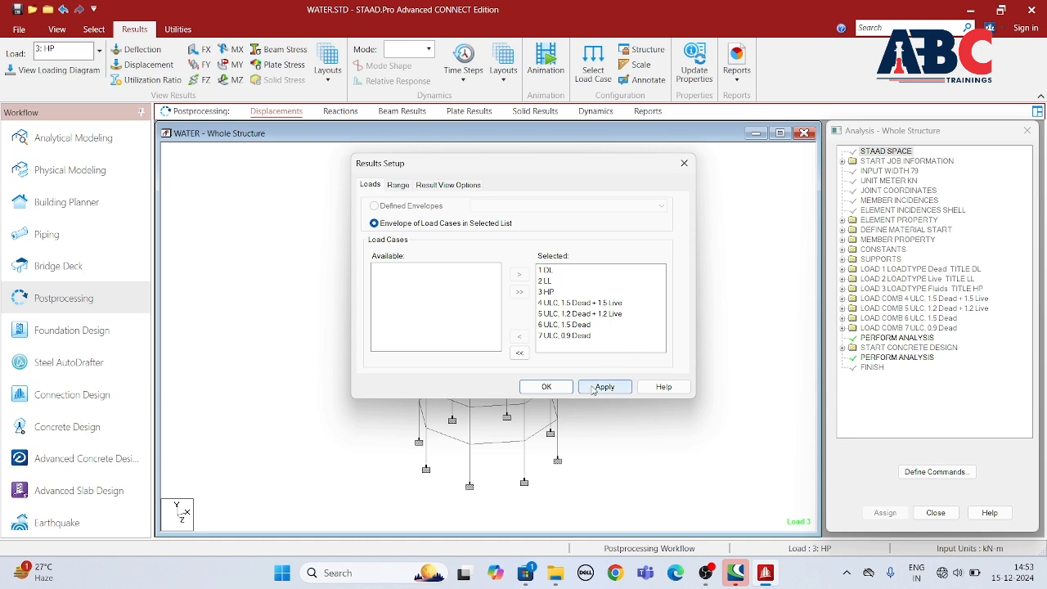
{"action": "left_click", "coordinate": [546, 386]}
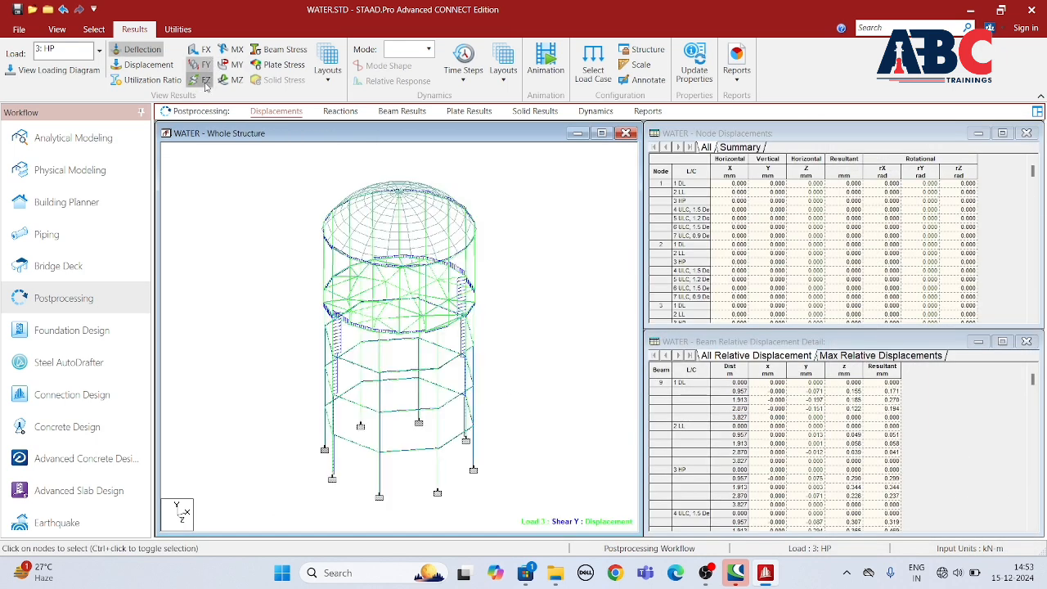
{"action": "left_click", "coordinate": [233, 65]}
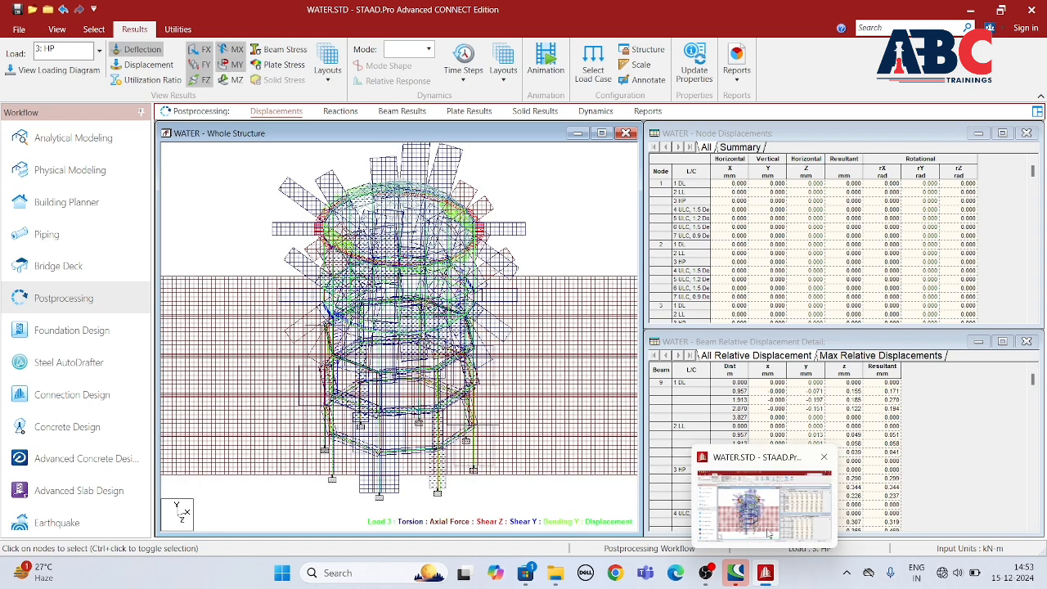
Step: Return to analytical modeling, rerun the analysis and open its output file
{"action": "left_click", "coordinate": [82, 139]}
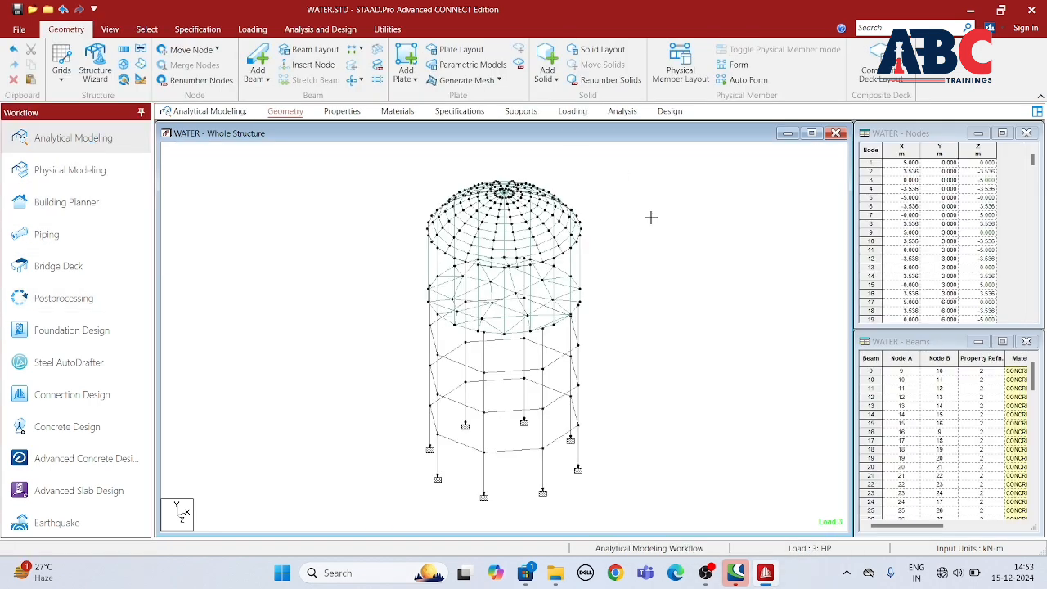
{"action": "left_click", "coordinate": [669, 112]}
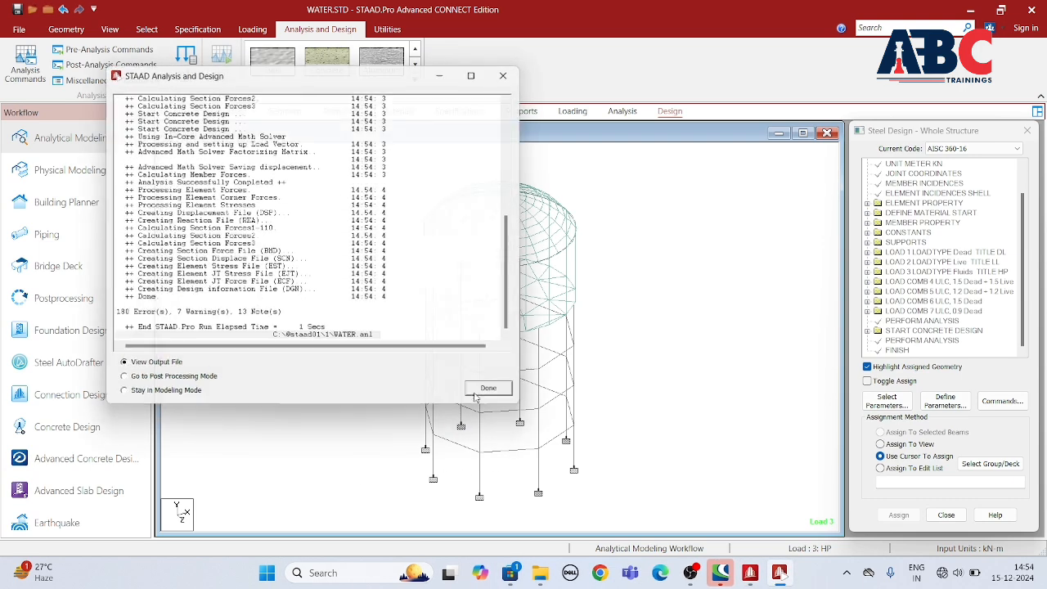
{"action": "left_click", "coordinate": [485, 387]}
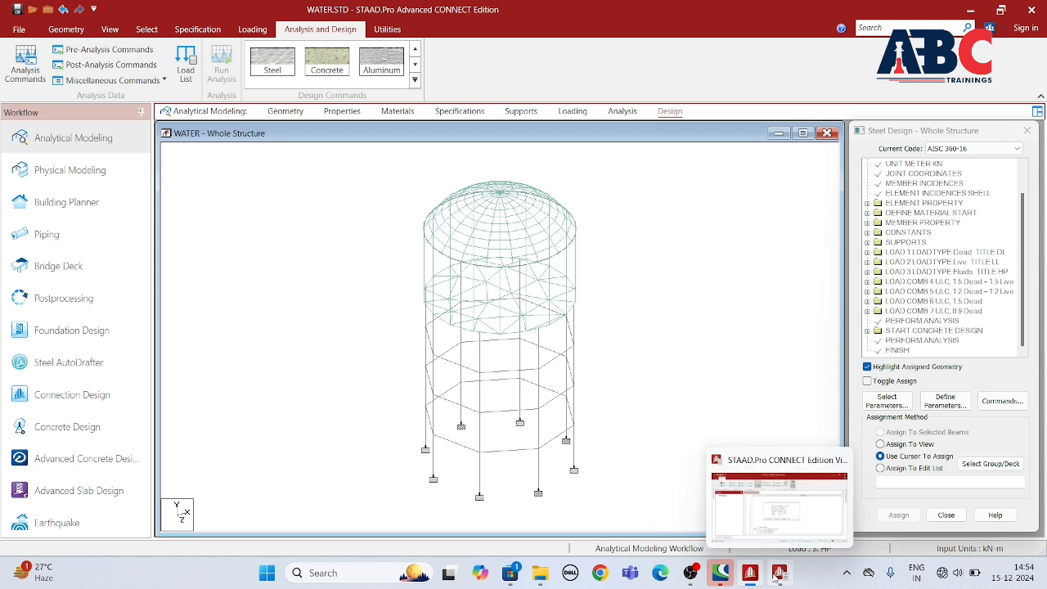
Step: Examine the notes, warnings and errors listed for the WATER.anl output file
{"action": "scroll", "coordinate": [569, 388], "scroll_direction": "down", "scroll_amount": 3}
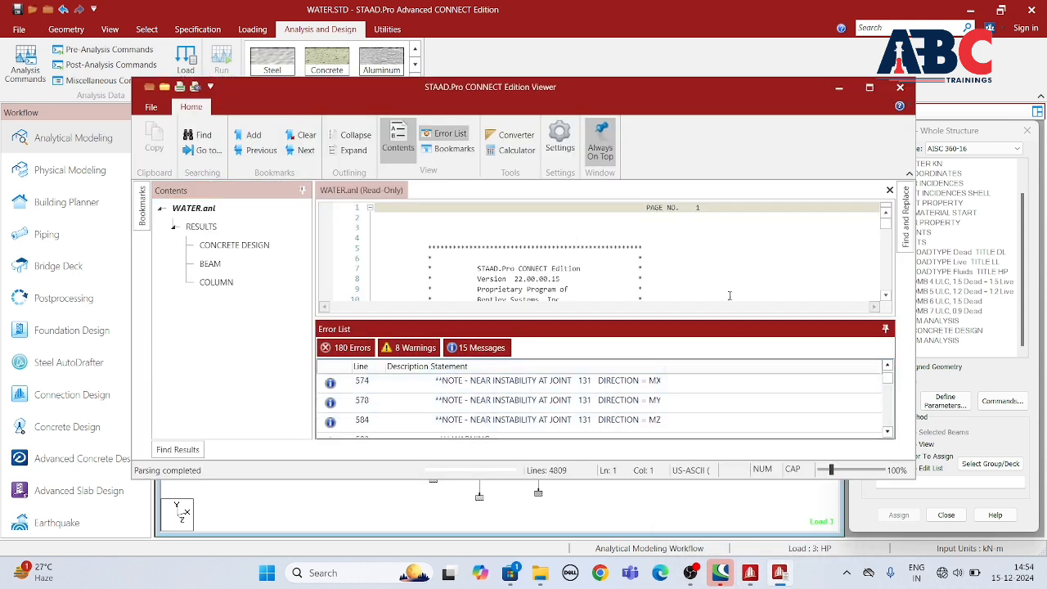
{"action": "left_click_drag", "start_coordinate": [346, 90], "coordinate": [351, 14]}
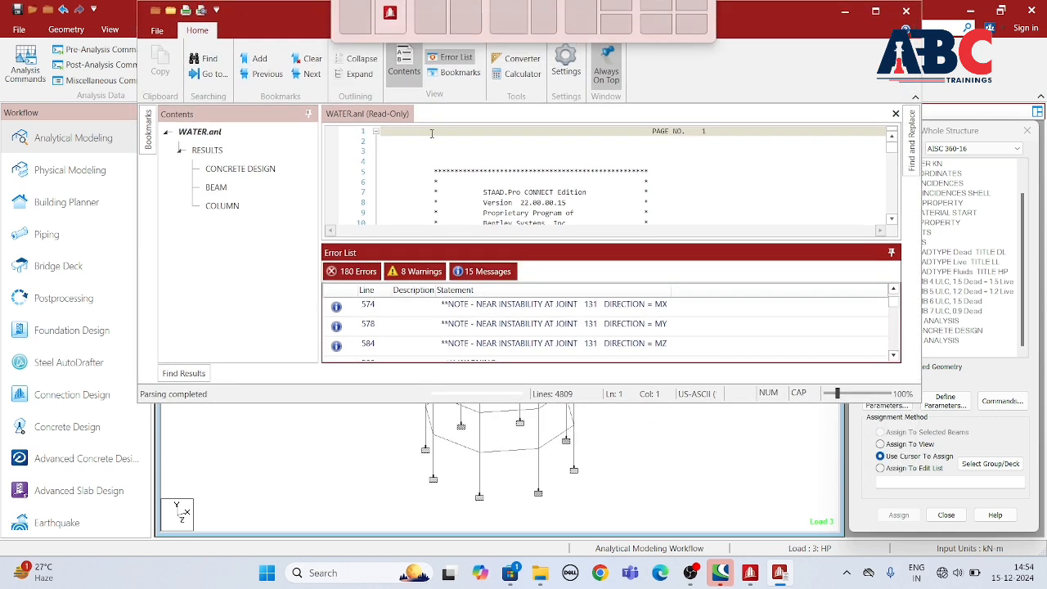
{"action": "scroll", "coordinate": [673, 341], "scroll_direction": "down", "scroll_amount": 10}
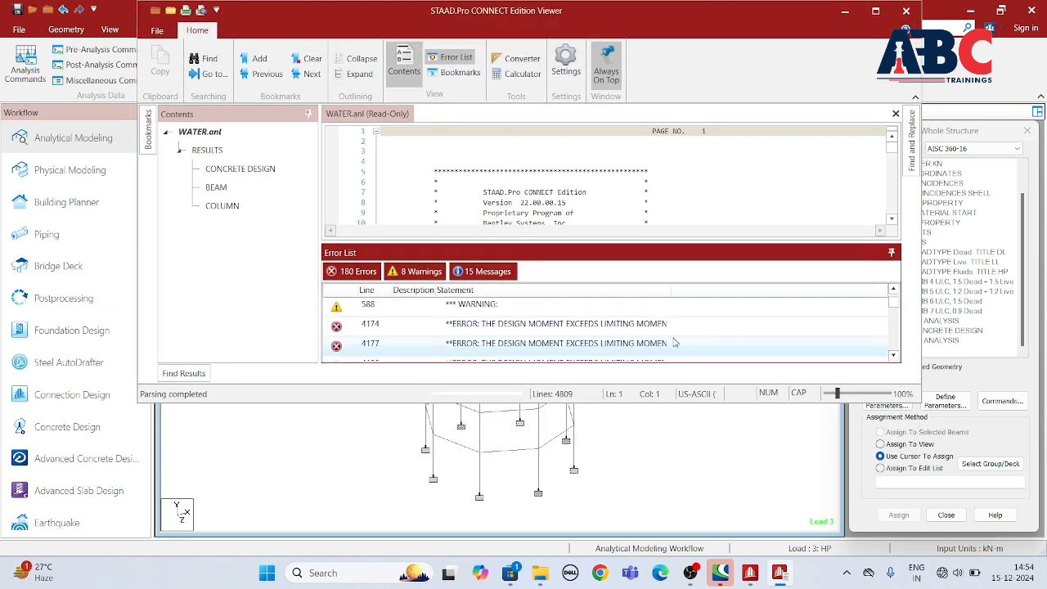
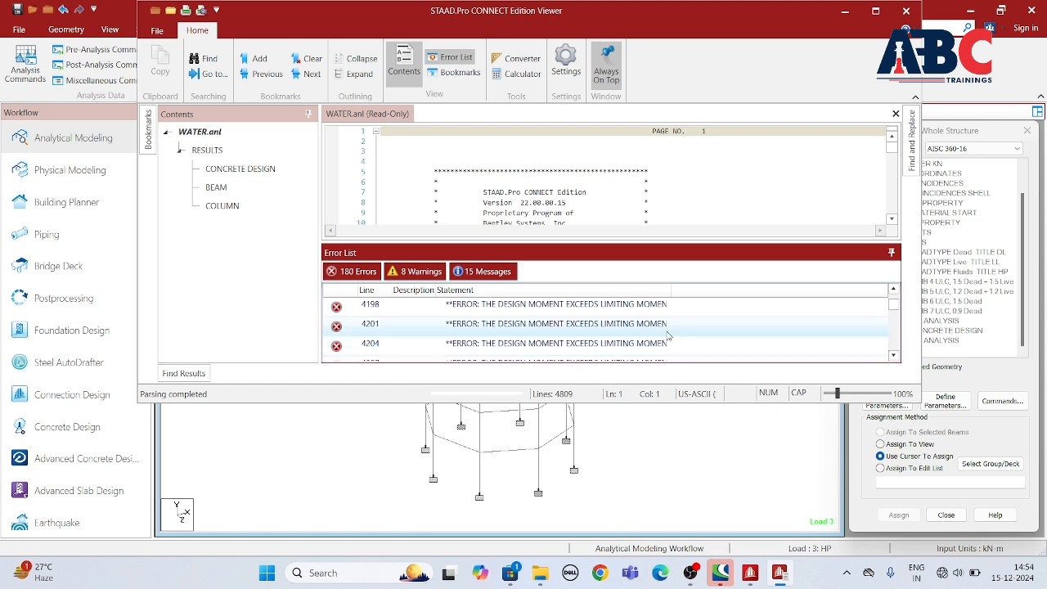
Step: Look through the remaining errors and notes of WATER.anl in an enlarged output viewer, and close the viewer
{"action": "scroll", "coordinate": [568, 326], "scroll_direction": "down", "scroll_amount": 5}
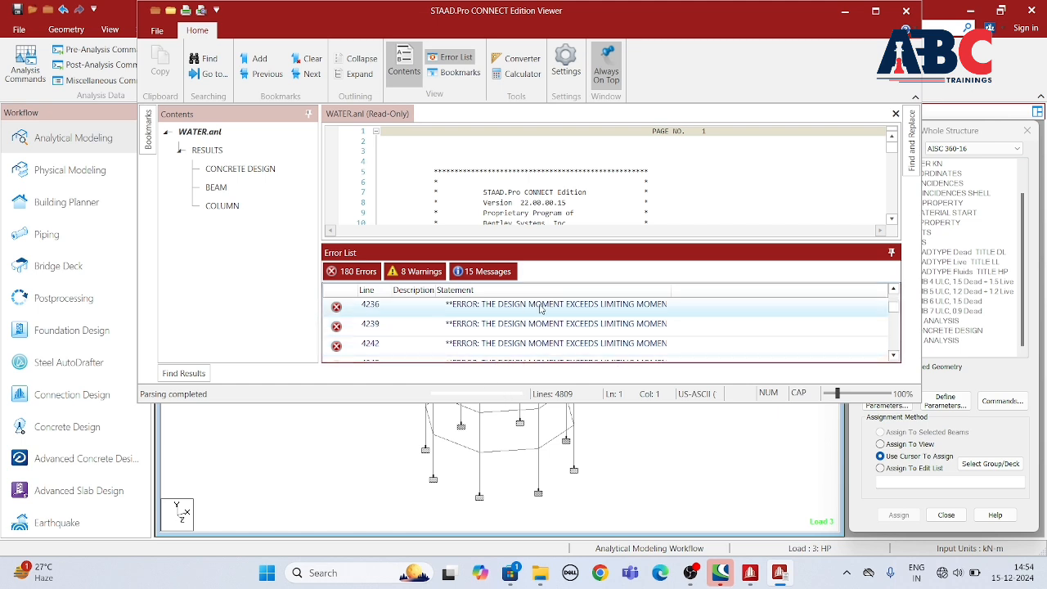
{"action": "left_click", "coordinate": [875, 11]}
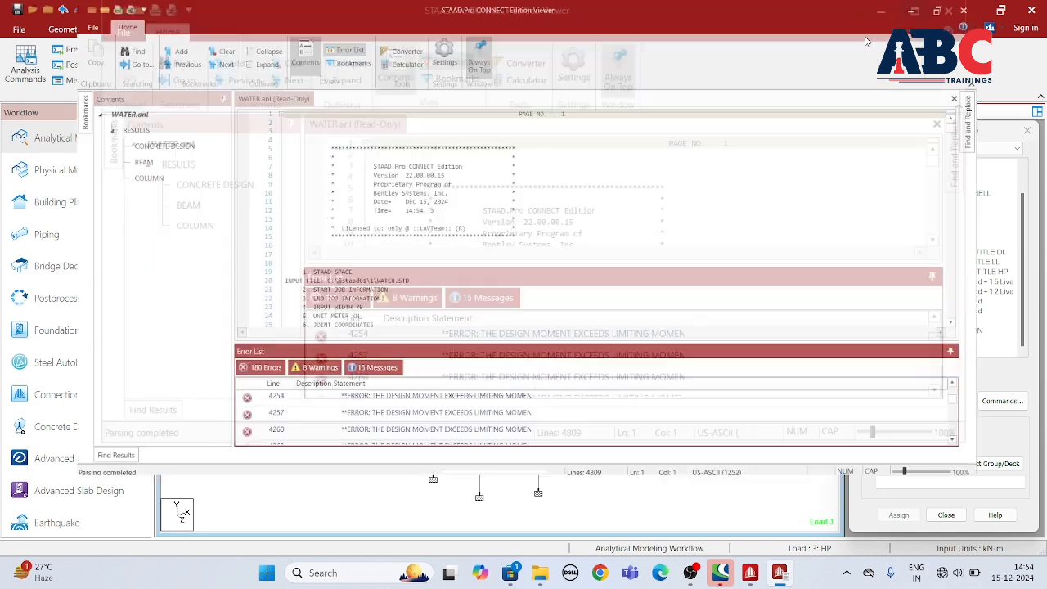
{"action": "left_click_drag", "start_coordinate": [1018, 463], "coordinate": [1012, 513]}
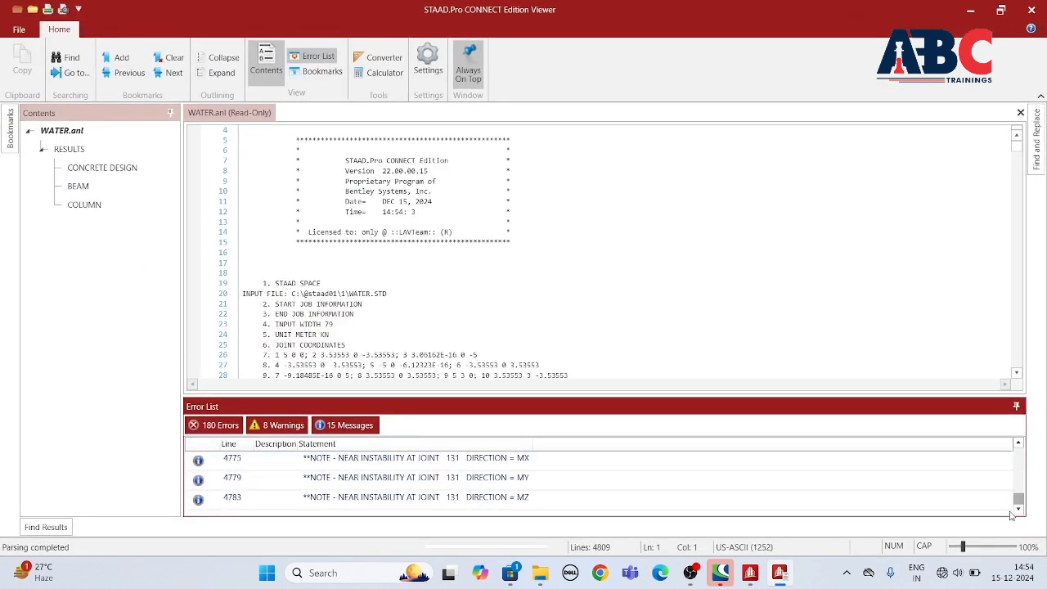
{"action": "left_click", "coordinate": [1032, 10]}
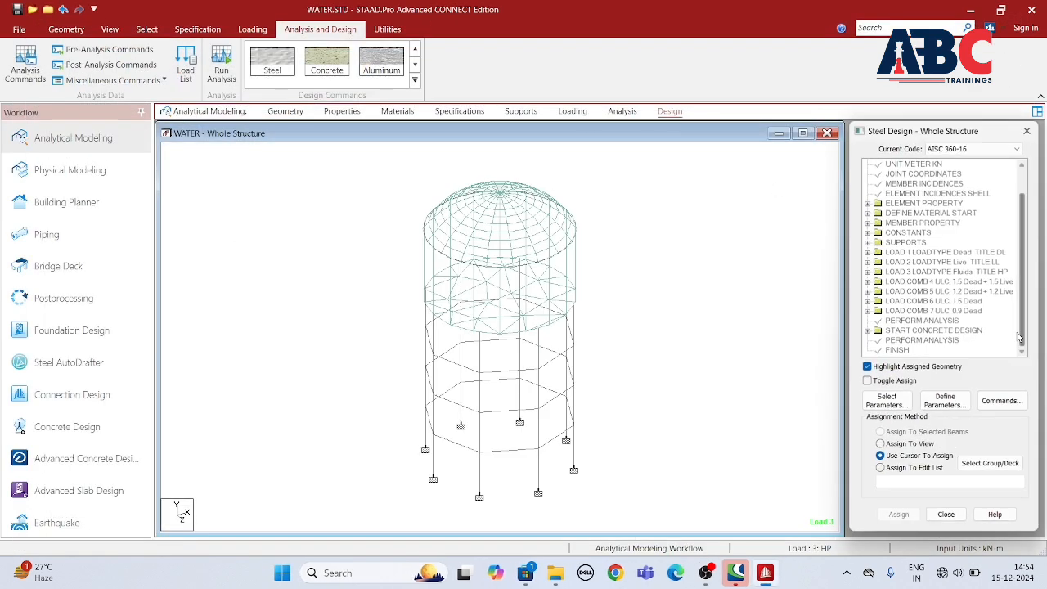
Step: Delete the existing START CONCRETE DESIGN command block, including all its design parameters and commands
{"action": "left_click", "coordinate": [921, 331]}
{"action": "left_click", "coordinate": [867, 331]}
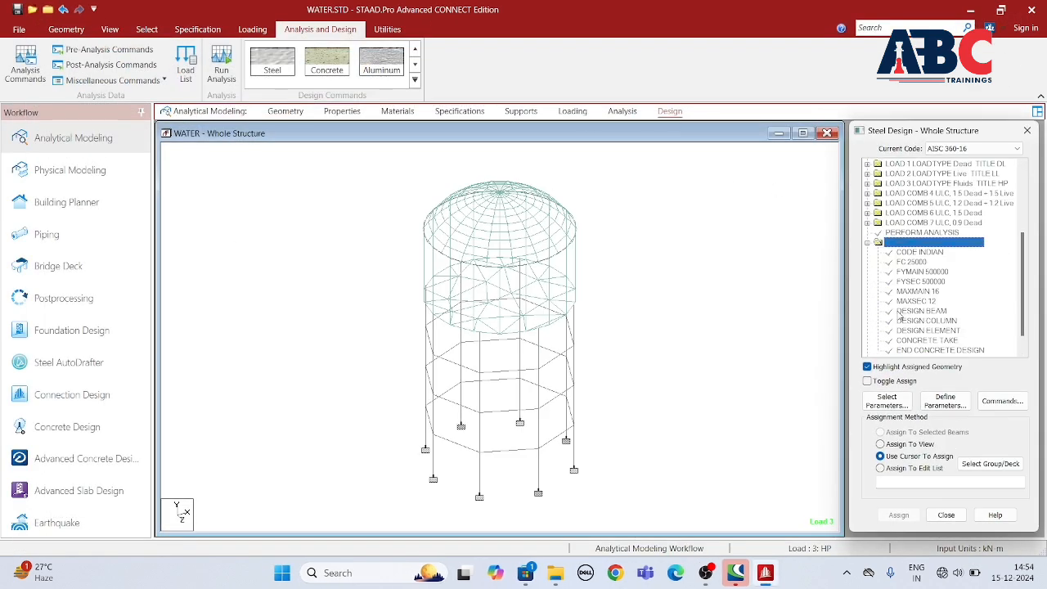
{"action": "right_click", "coordinate": [927, 243]}
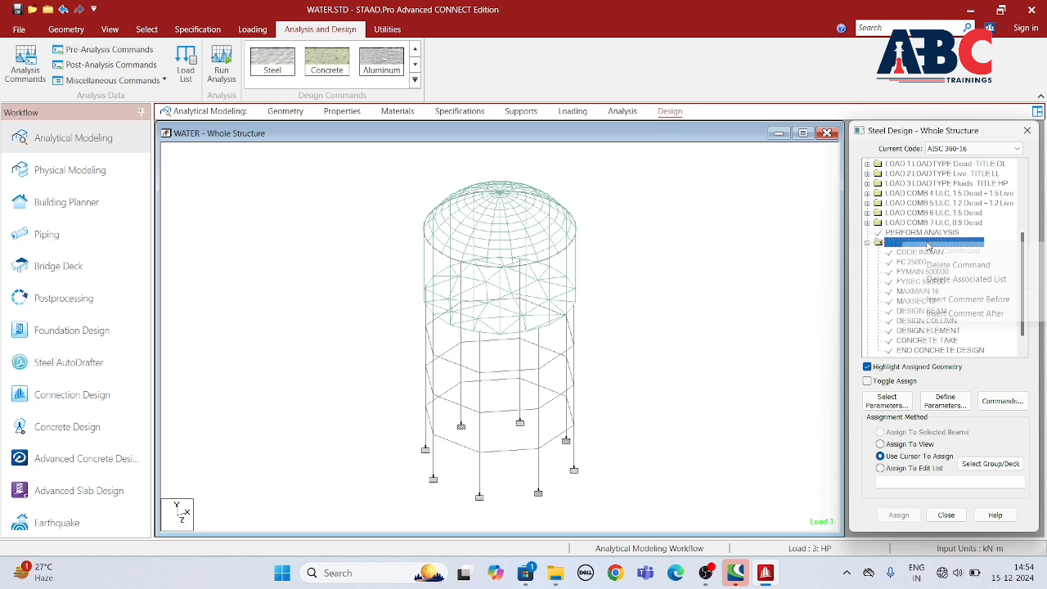
{"action": "left_click", "coordinate": [955, 265]}
{"action": "left_click", "coordinate": [938, 364]}
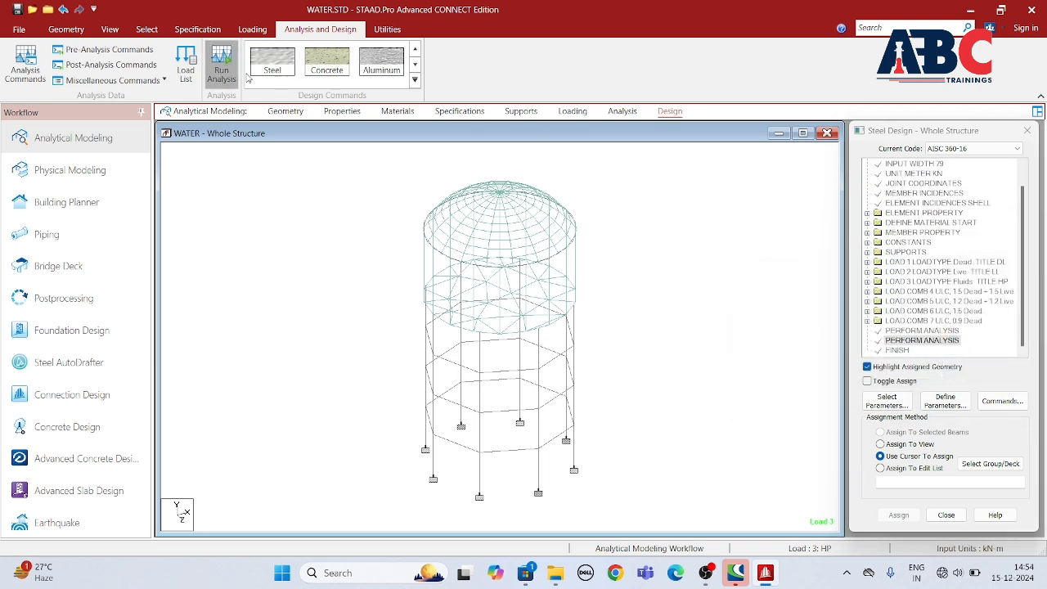
Step: Run the analysis on the model without its concrete design block, saving the structure, and close the run window
{"action": "left_click", "coordinate": [221, 64]}
{"action": "left_click", "coordinate": [527, 365]}
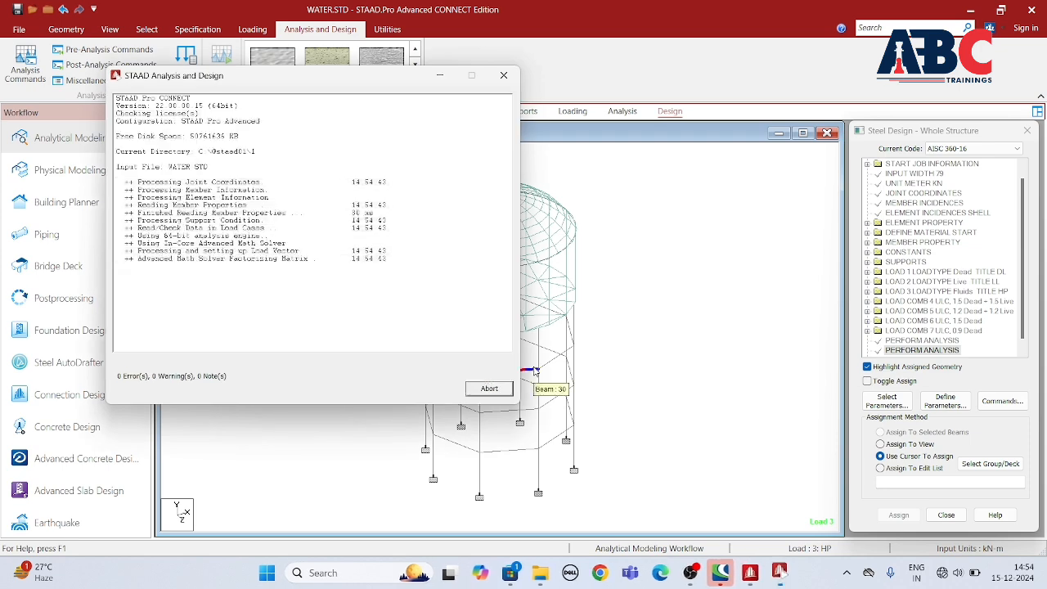
{"action": "left_click", "coordinate": [488, 389]}
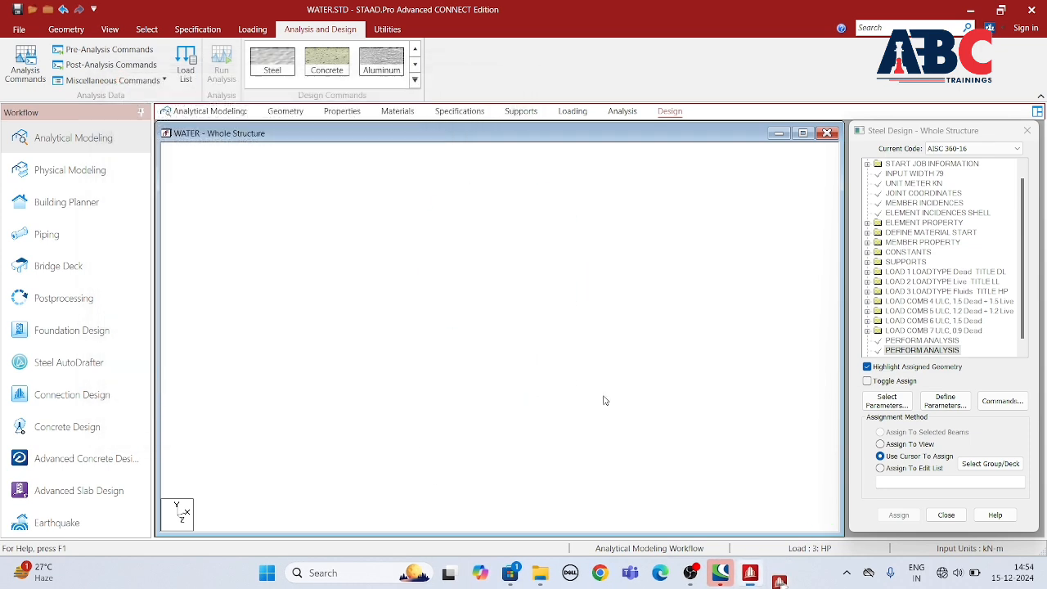
{"action": "left_click", "coordinate": [887, 401]}
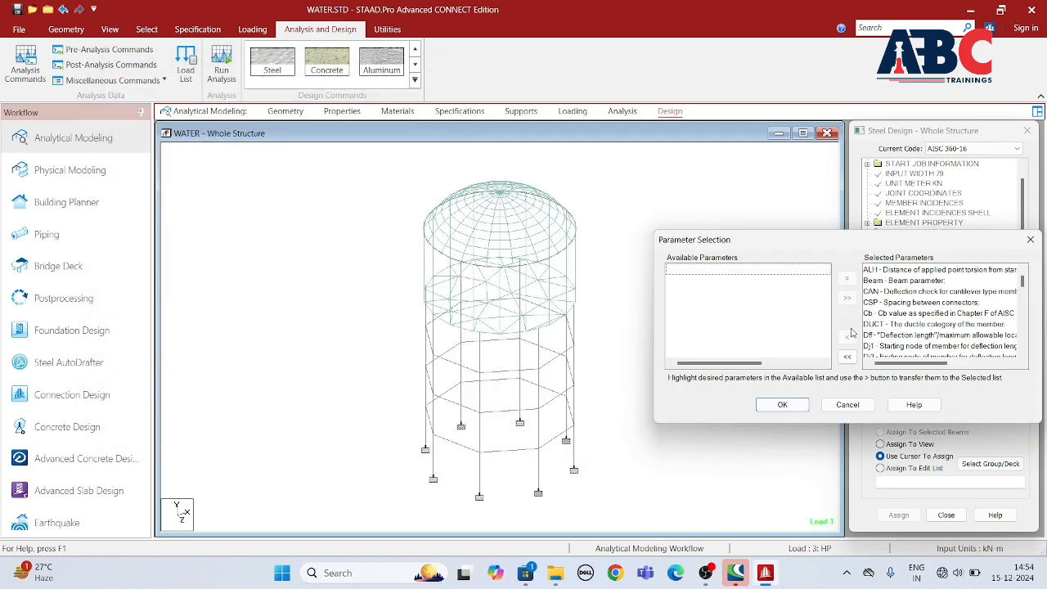
{"action": "left_click", "coordinate": [847, 356]}
{"action": "scroll", "coordinate": [765, 339], "scroll_direction": "down", "scroll_amount": 3}
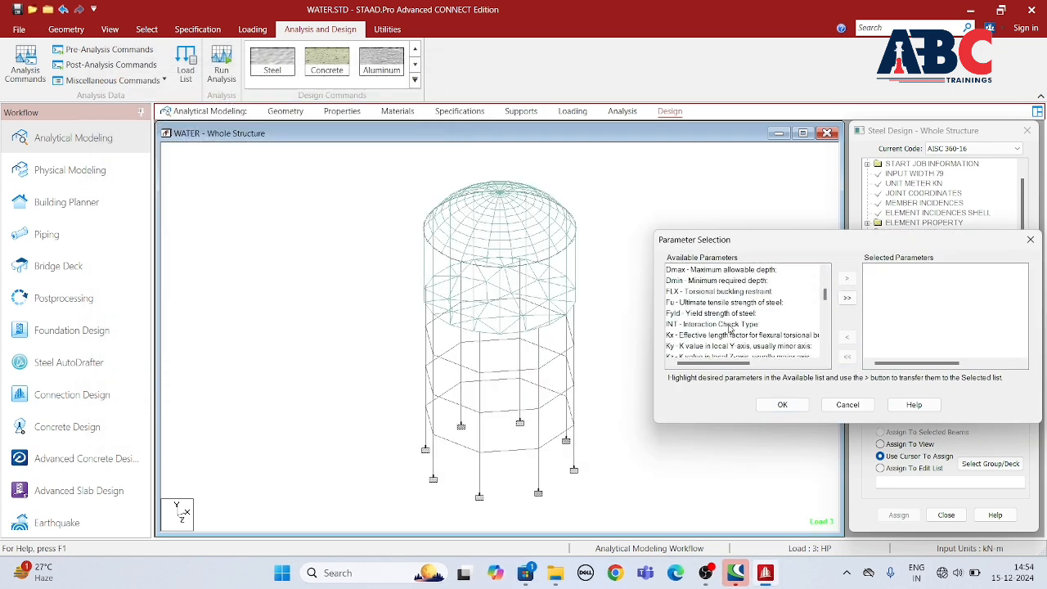
{"action": "left_click", "coordinate": [1030, 239]}
Step: Switch to concrete design and set the current design code to IS456
{"action": "left_click", "coordinate": [326, 61]}
{"action": "left_click", "coordinate": [970, 149]}
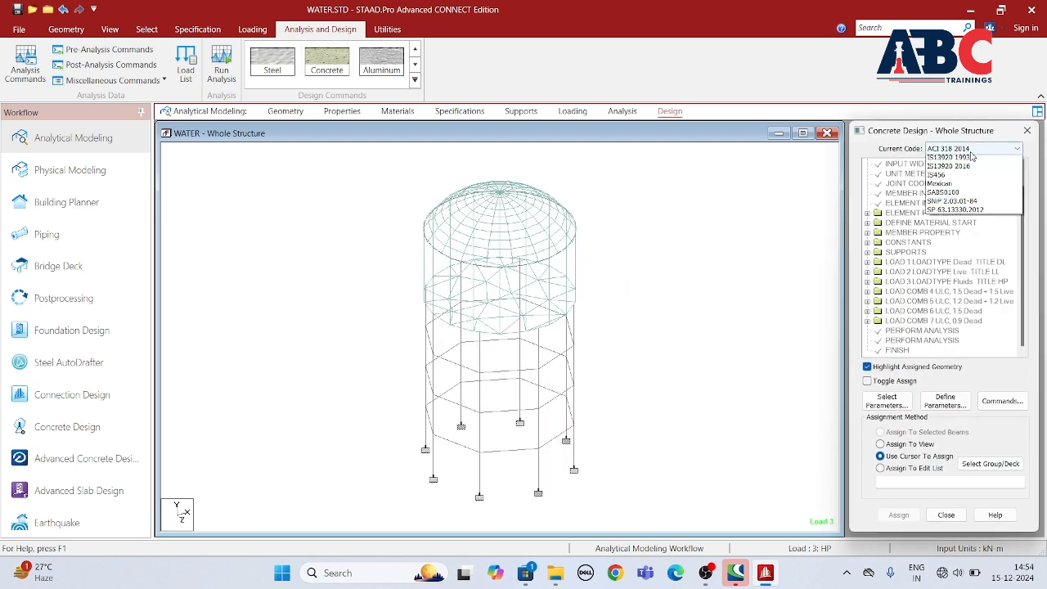
{"action": "left_click", "coordinate": [948, 285]}
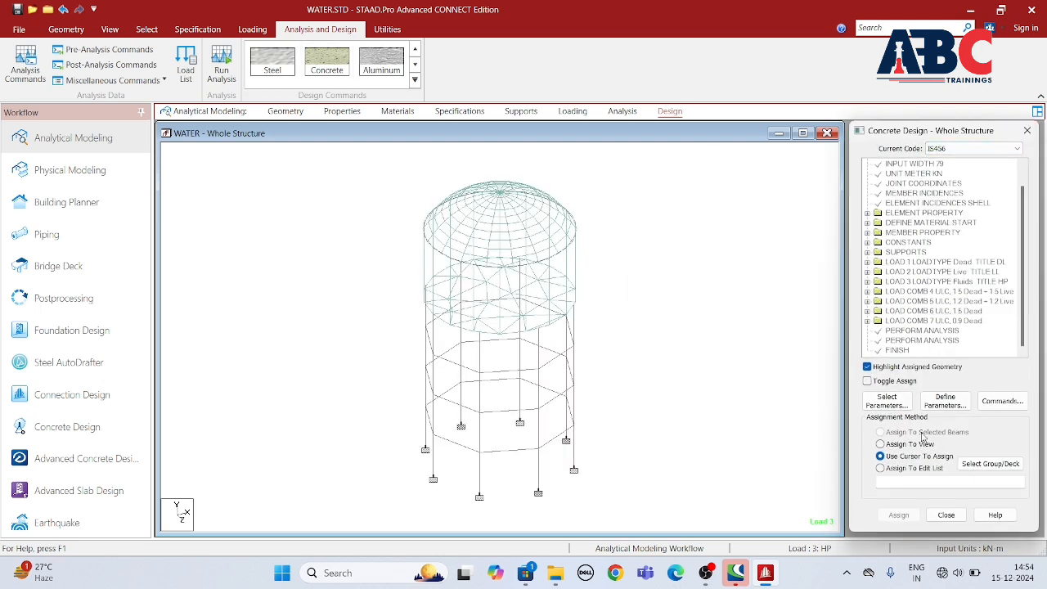
Step: Select Fc, Fymain, Fysec, Maxmain and Maxsec as the concrete design parameters for IS456
{"action": "left_click", "coordinate": [887, 400]}
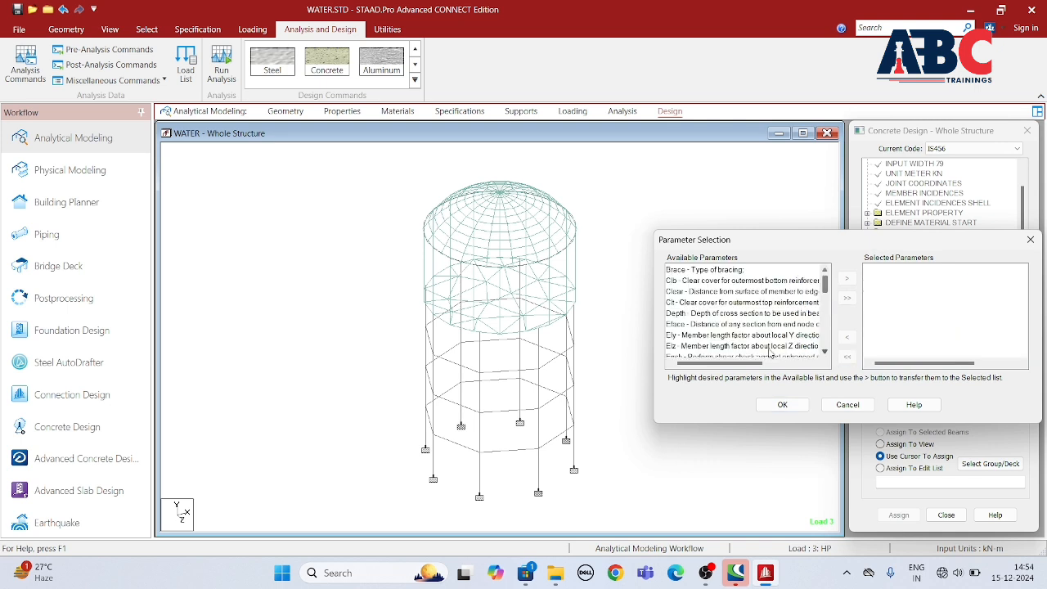
{"action": "scroll", "coordinate": [708, 337], "scroll_direction": "down", "scroll_amount": 1}
{"action": "left_click", "coordinate": [718, 335]}
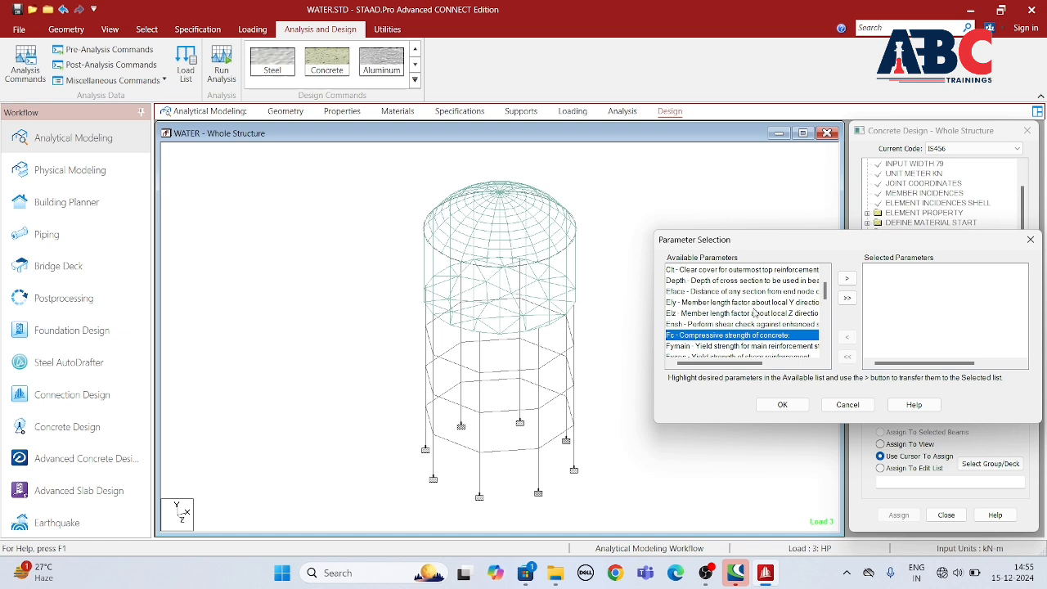
{"action": "left_click", "coordinate": [847, 279]}
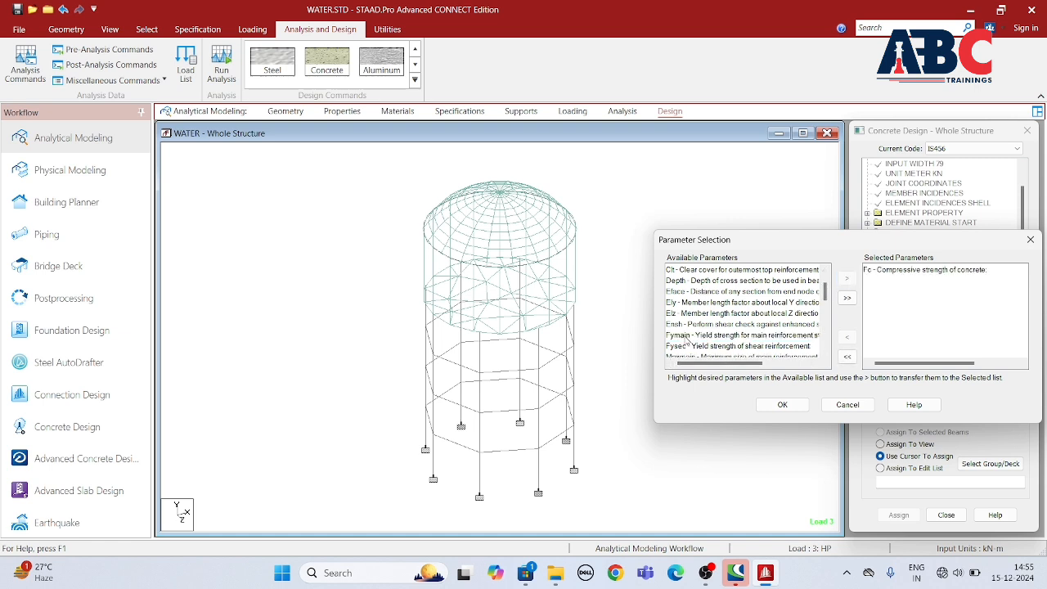
{"action": "left_click", "coordinate": [687, 338]}
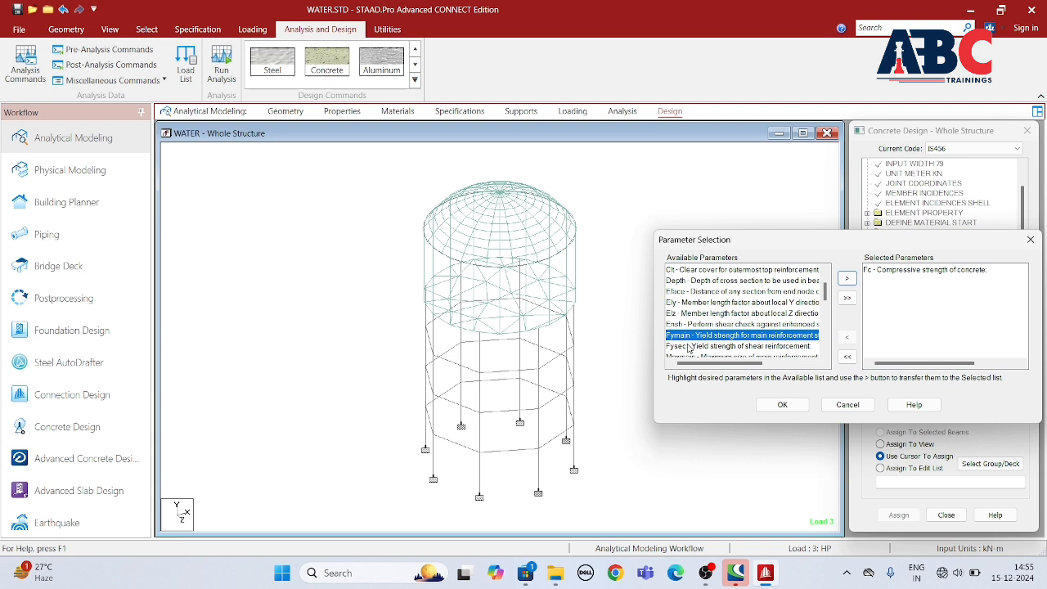
{"action": "left_click", "coordinate": [687, 346], "text": "ctrl"}
{"action": "left_click", "coordinate": [846, 279]}
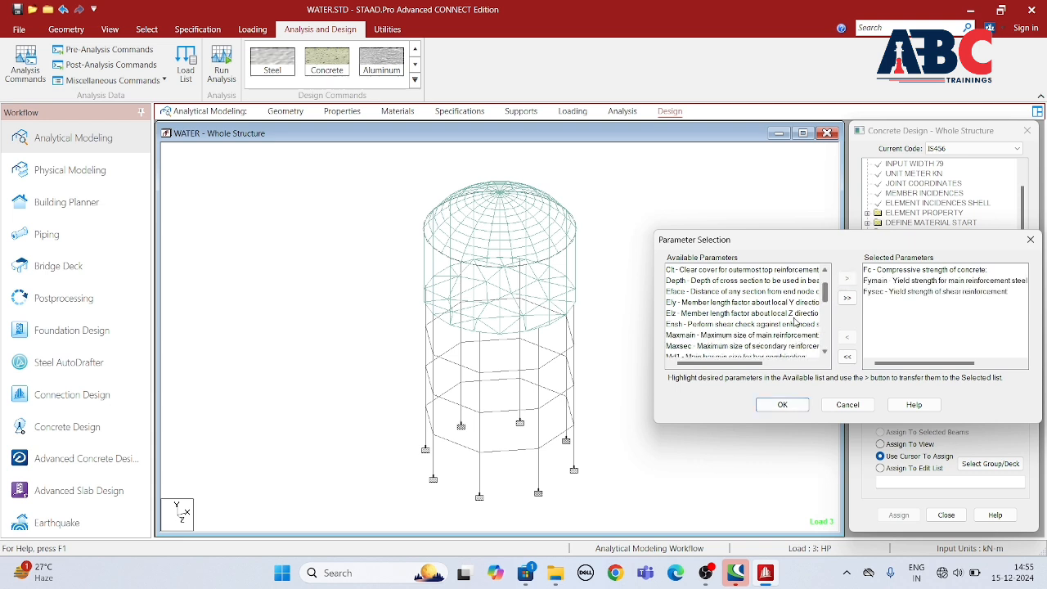
{"action": "left_click", "coordinate": [693, 336]}
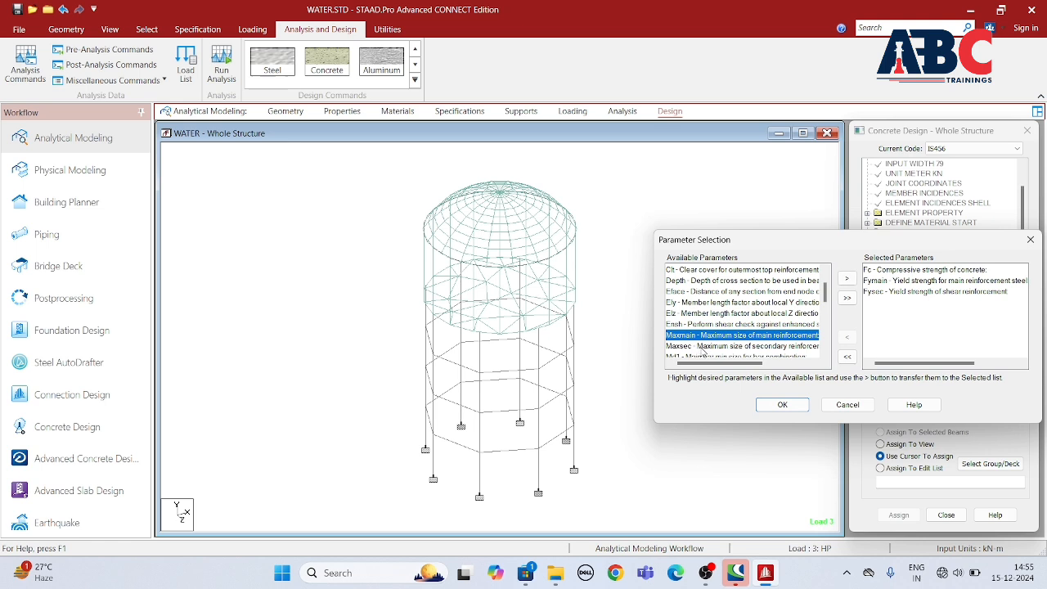
{"action": "left_click", "coordinate": [705, 347], "text": "ctrl"}
{"action": "left_click", "coordinate": [847, 279]}
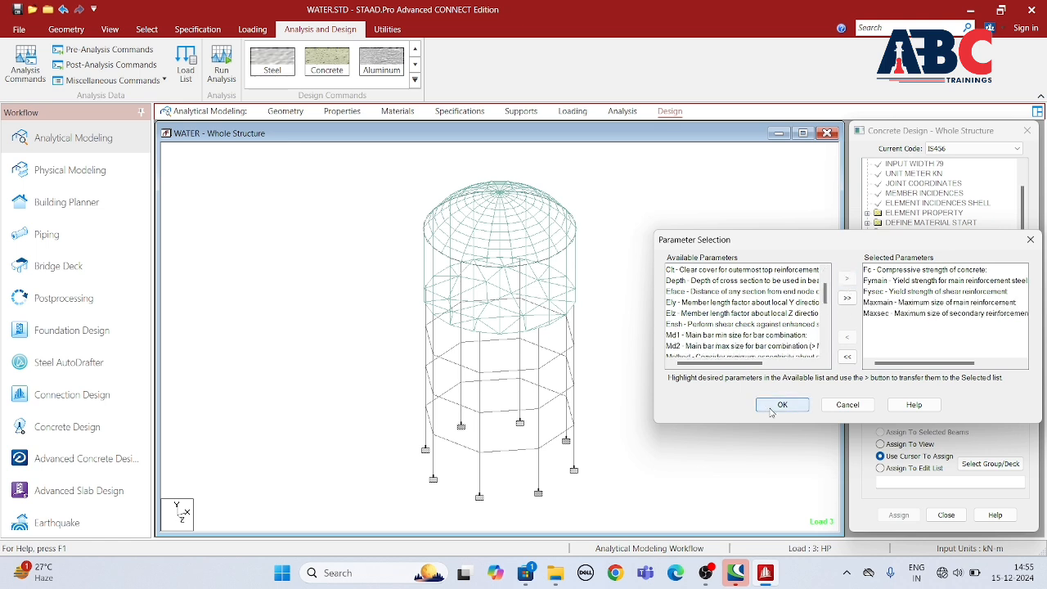
{"action": "left_click", "coordinate": [769, 412]}
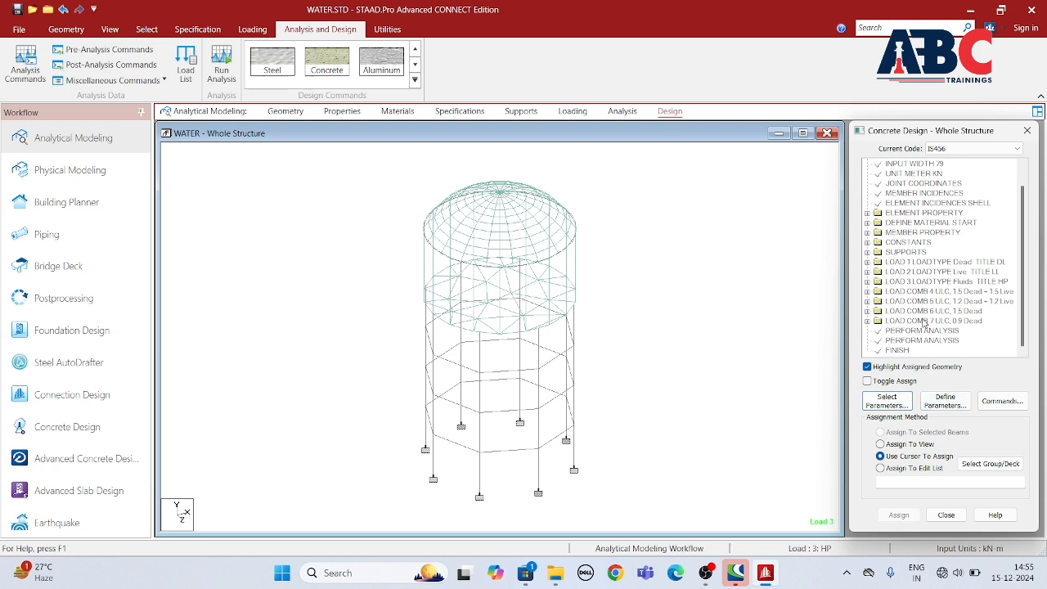
Step: Define the FC parameter with a concrete compressive strength of 30000 kN/m2
{"action": "left_click", "coordinate": [944, 400]}
{"action": "left_click", "coordinate": [408, 218]}
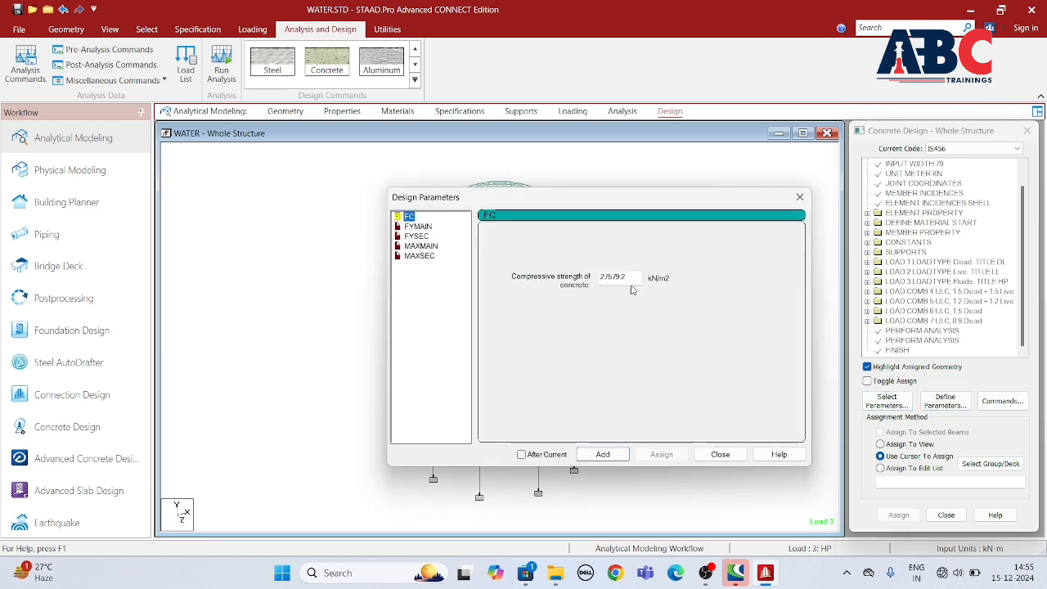
{"action": "left_click_drag", "start_coordinate": [631, 279], "coordinate": [556, 286]}
{"action": "type", "text": "30000"}
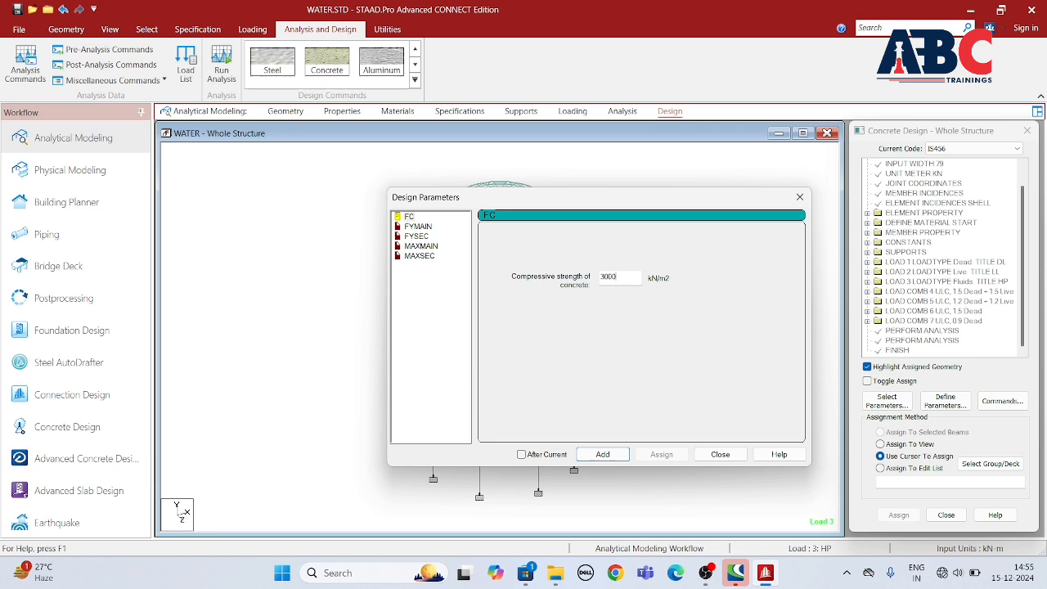
{"action": "left_click", "coordinate": [613, 455]}
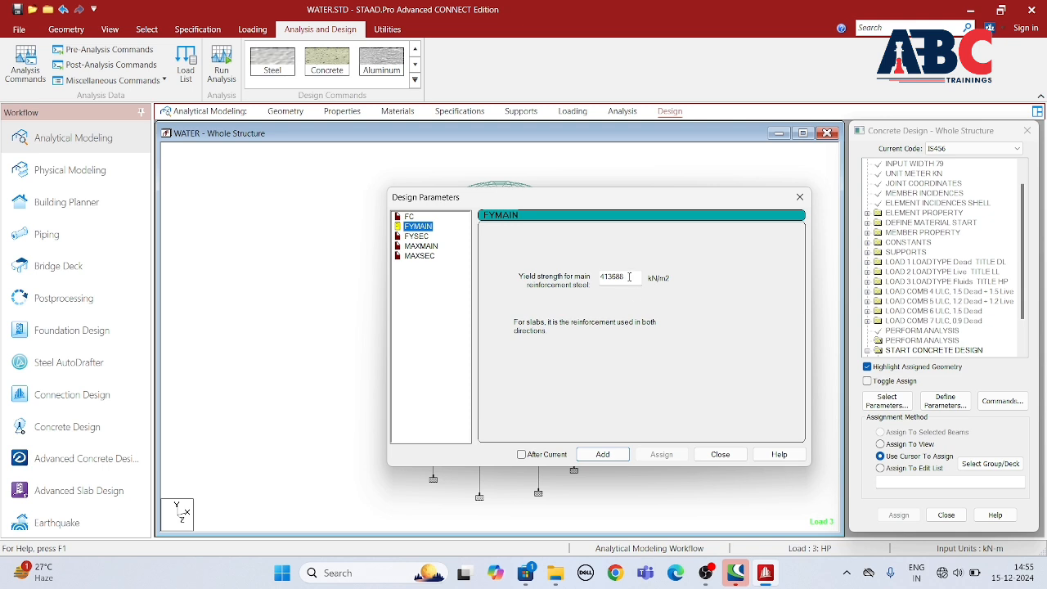
Step: Define the FYMAIN and FYSEC parameters with reinforcement yield strengths of 50000 kN/m2 each
{"action": "left_click_drag", "start_coordinate": [629, 276], "coordinate": [599, 284]}
{"action": "type", "text": "500000"}
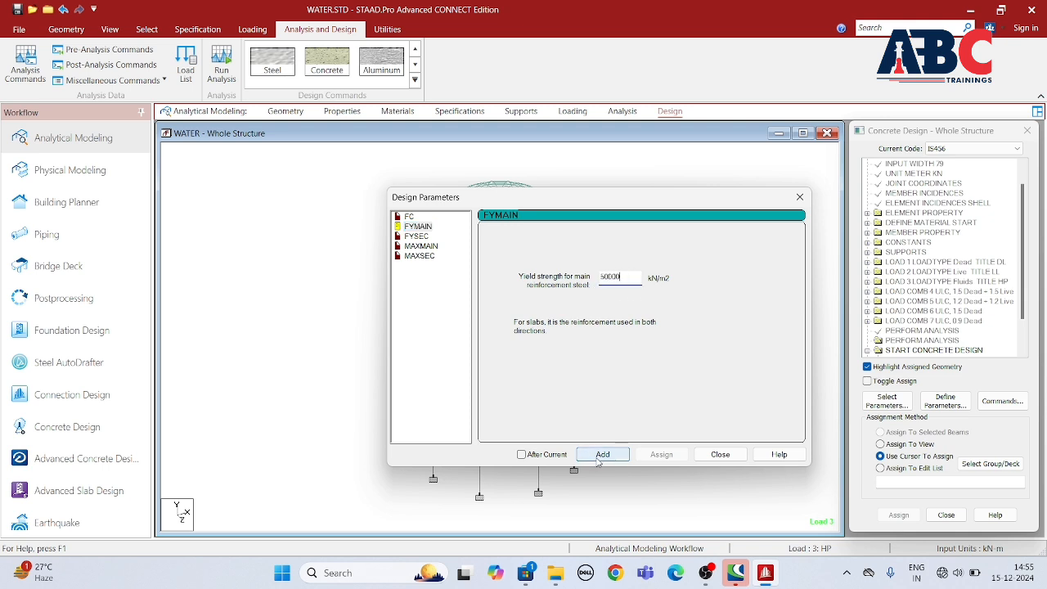
{"action": "left_click", "coordinate": [603, 453]}
{"action": "left_click", "coordinate": [417, 236]}
{"action": "left_click_drag", "start_coordinate": [625, 275], "coordinate": [599, 283]}
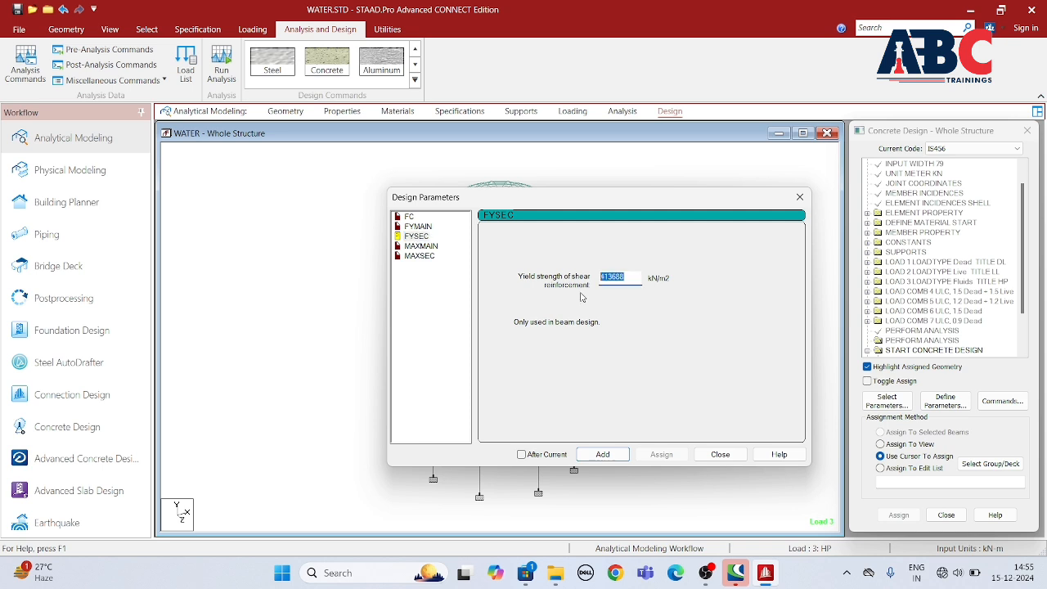
{"action": "type", "text": "50000"}
{"action": "left_click", "coordinate": [602, 454]}
Step: Define MAXMAIN as 16 mm and MAXSEC as 12 mm, and finish defining the design parameters
{"action": "left_click", "coordinate": [421, 246]}
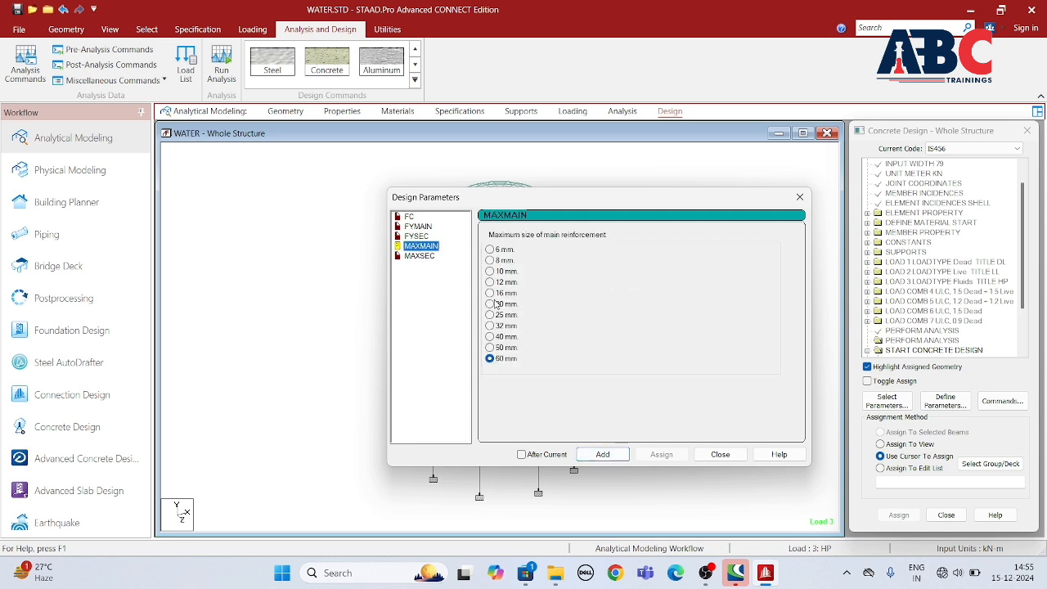
{"action": "left_click", "coordinate": [489, 293]}
{"action": "left_click", "coordinate": [609, 455]}
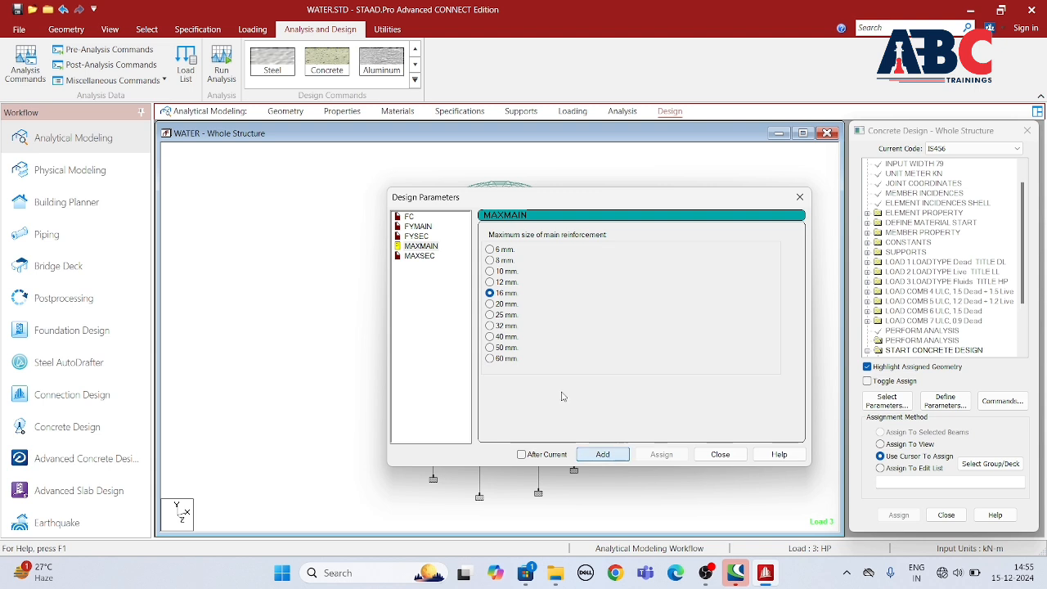
{"action": "left_click", "coordinate": [420, 256]}
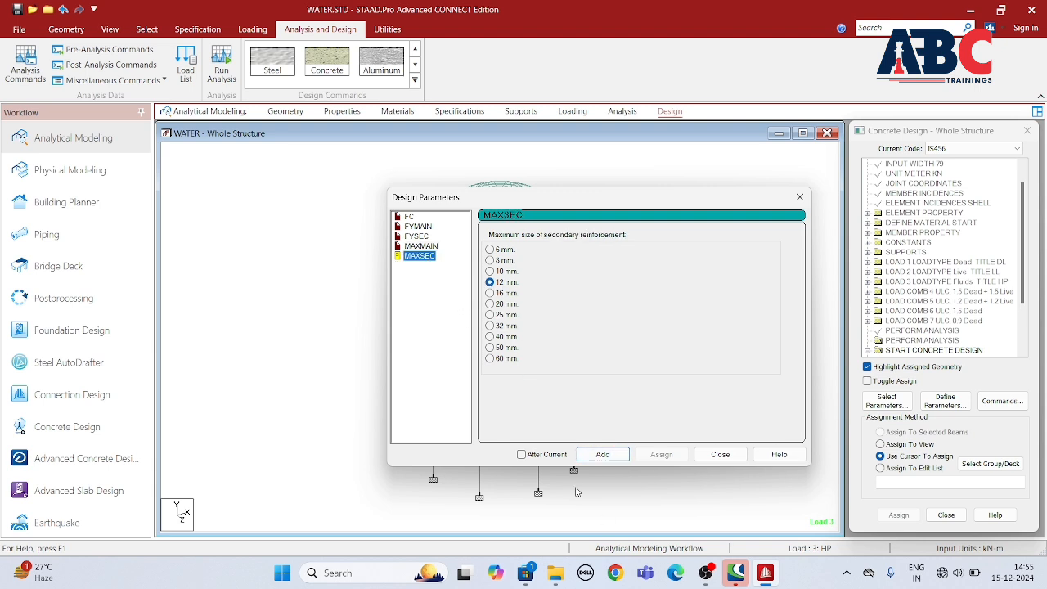
{"action": "left_click", "coordinate": [605, 454]}
{"action": "left_click", "coordinate": [719, 454]}
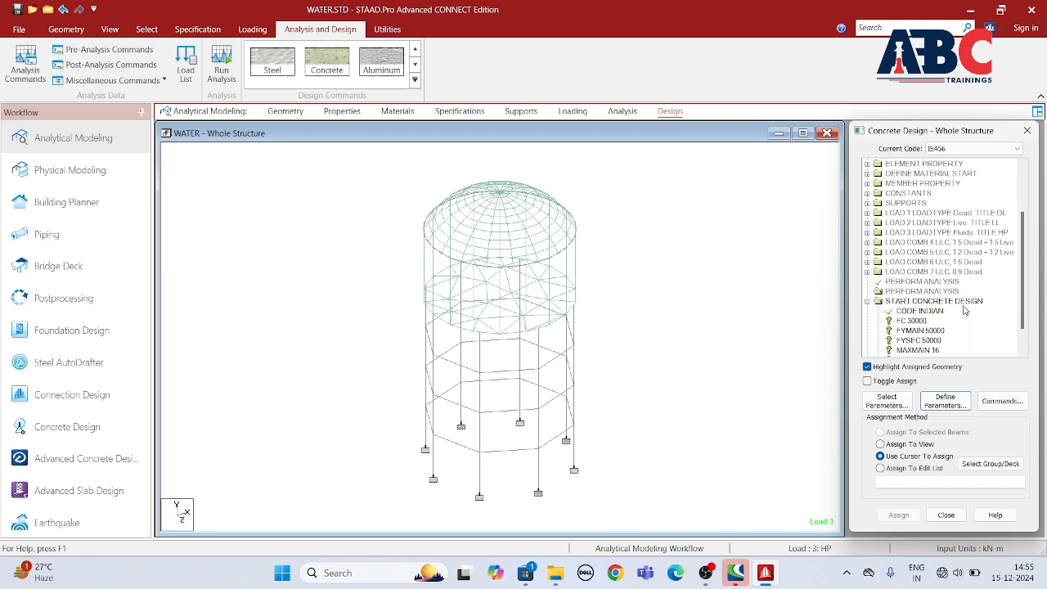
Step: Assign the FC 30000 and FYMAIN 50000 parameters to the whole structure in view
{"action": "left_click", "coordinate": [906, 291]}
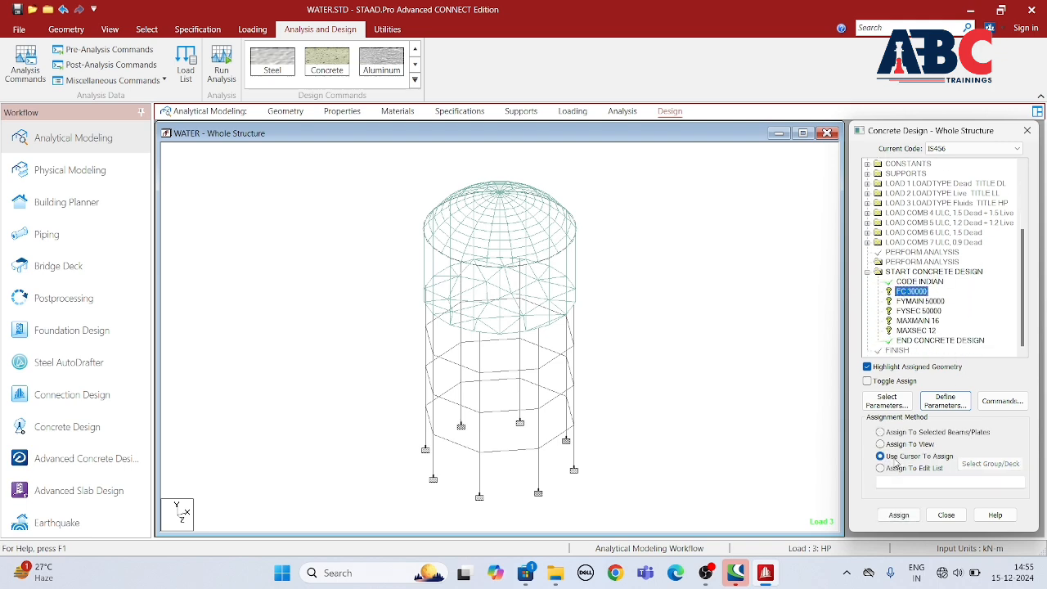
{"action": "left_click", "coordinate": [908, 513]}
{"action": "left_click", "coordinate": [937, 364]}
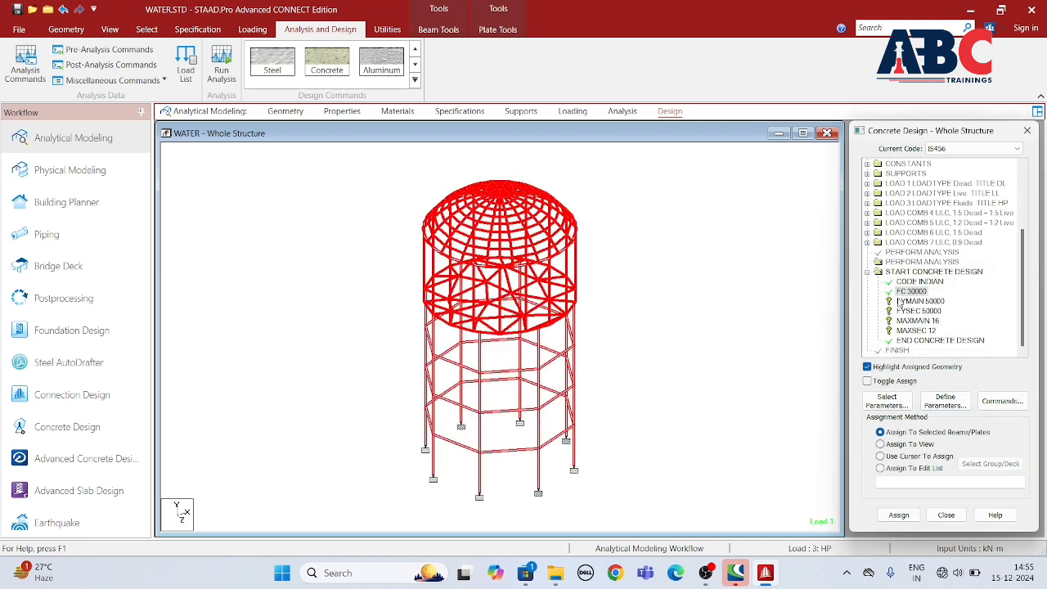
{"action": "left_click", "coordinate": [881, 456]}
{"action": "left_click", "coordinate": [880, 443]}
{"action": "left_click", "coordinate": [899, 515]}
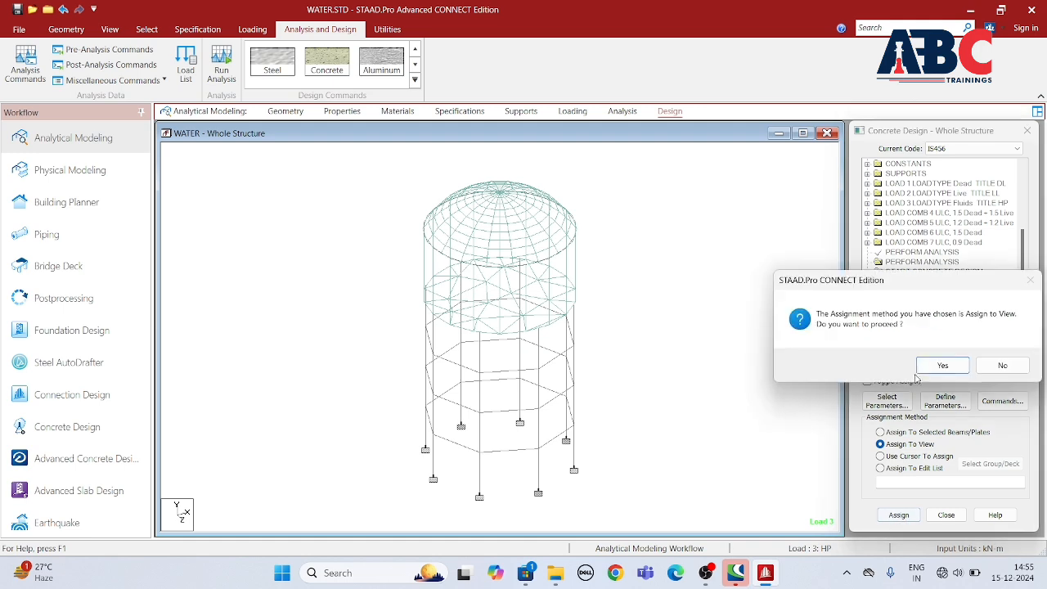
{"action": "left_click", "coordinate": [935, 364]}
Step: Assign the FYSEC 50000 and MAXMAIN 16 parameters to the whole structure in view
{"action": "left_click", "coordinate": [899, 312]}
{"action": "left_click", "coordinate": [881, 444]}
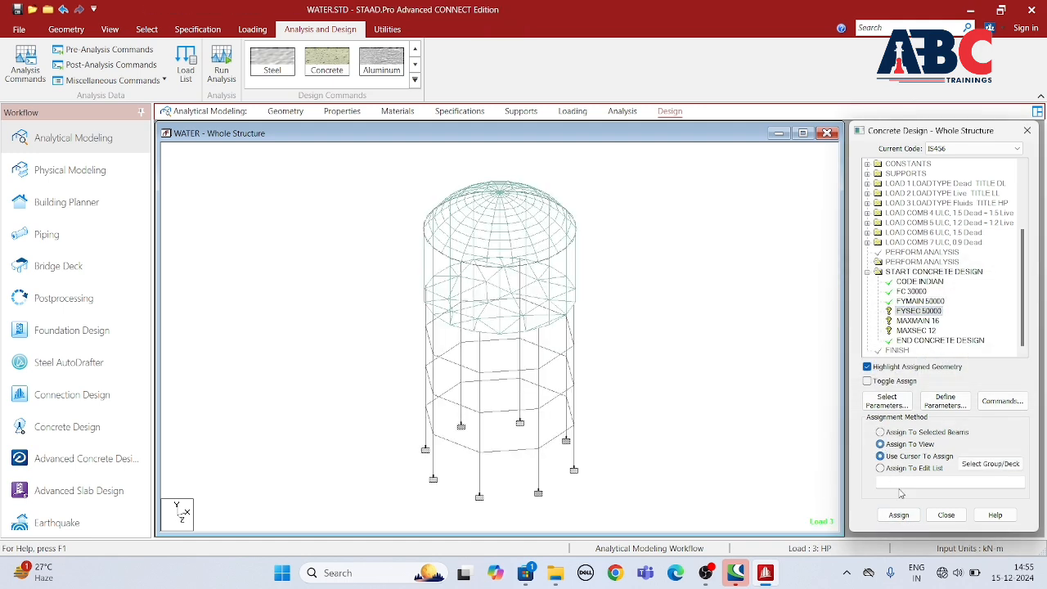
{"action": "left_click", "coordinate": [902, 512]}
{"action": "left_click", "coordinate": [934, 365]}
{"action": "left_click", "coordinate": [916, 320]}
{"action": "left_click", "coordinate": [880, 456]}
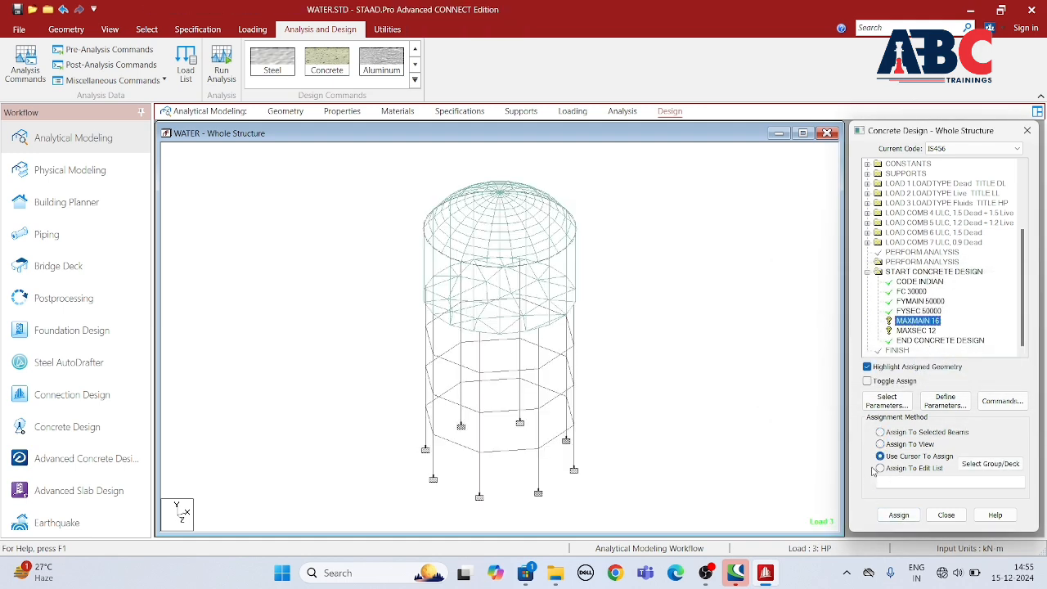
{"action": "left_click", "coordinate": [880, 443]}
{"action": "left_click", "coordinate": [899, 514]}
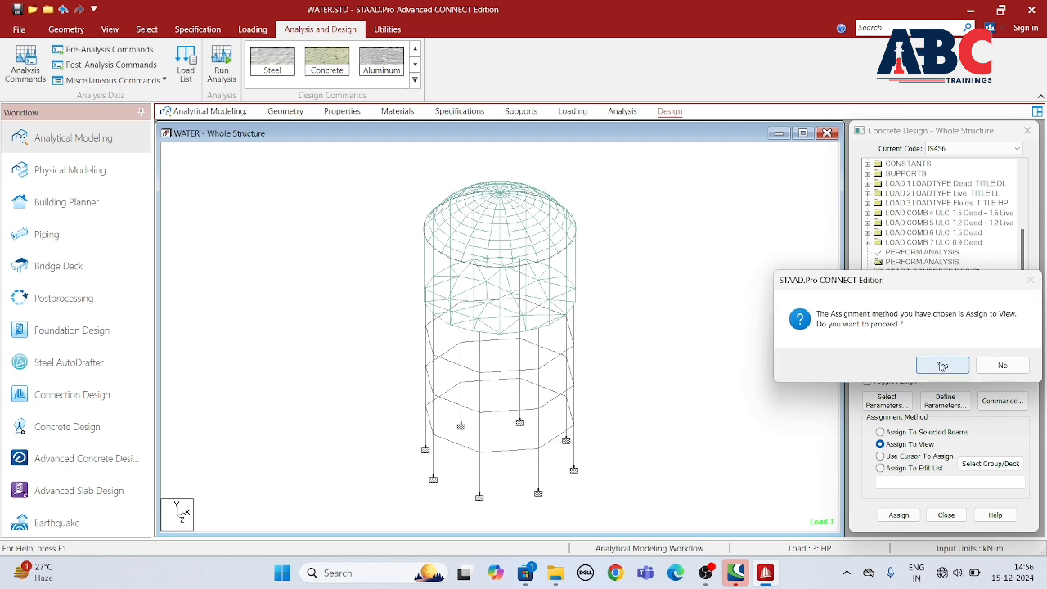
{"action": "left_click", "coordinate": [935, 365]}
Step: Assign the MAXSEC 12 parameter to the whole structure in view
{"action": "left_click", "coordinate": [912, 331]}
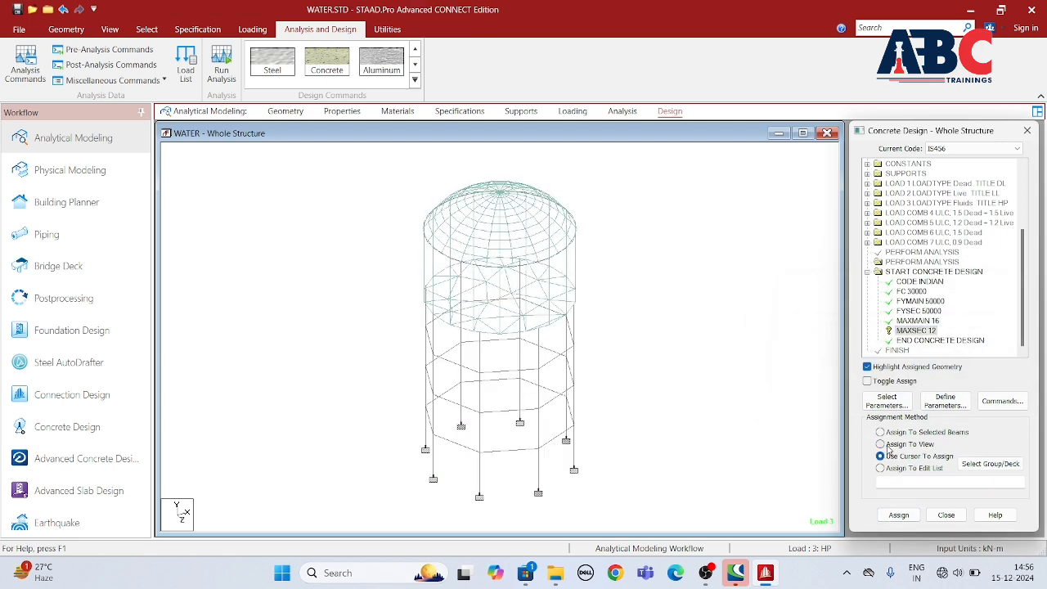
{"action": "left_click", "coordinate": [880, 444]}
{"action": "left_click", "coordinate": [899, 514]}
{"action": "left_click", "coordinate": [876, 299]}
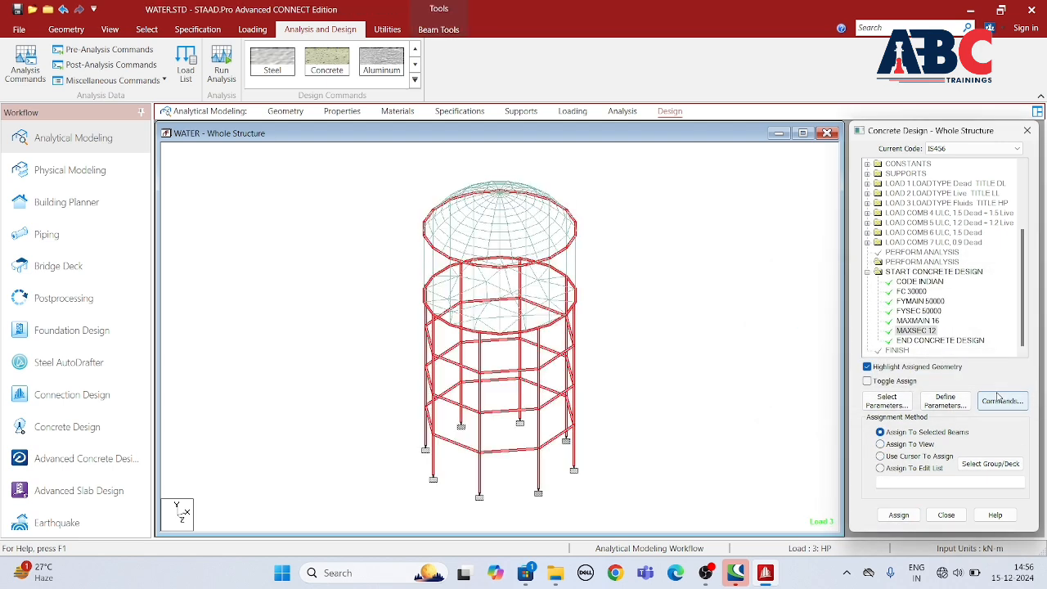
Step: Add the TAKE OFF command to the concrete design and finish defining design commands
{"action": "left_click", "coordinate": [1002, 401]}
{"action": "left_click", "coordinate": [674, 259]}
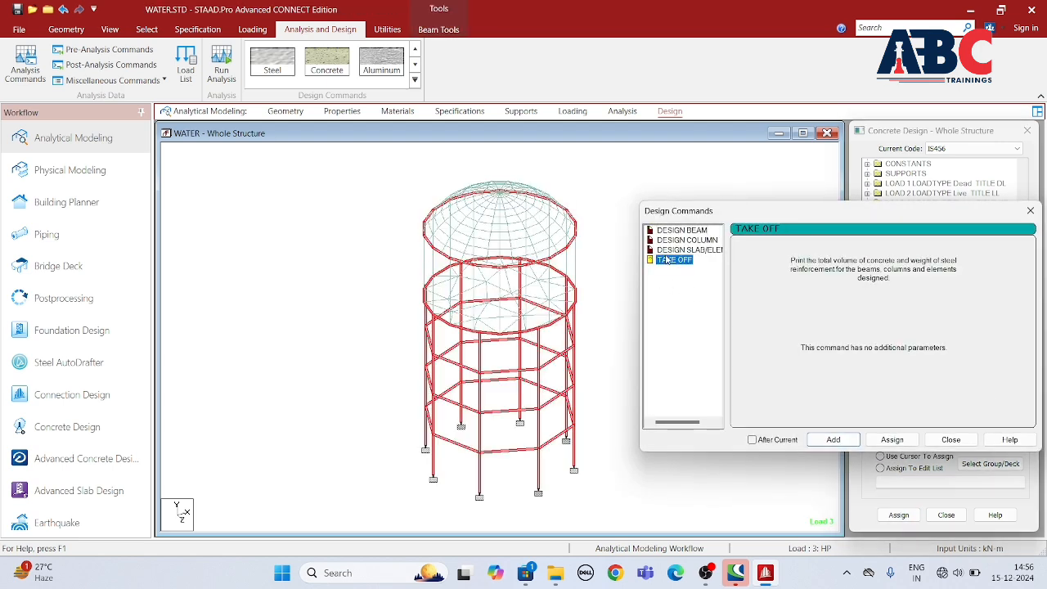
{"action": "left_click", "coordinate": [832, 439]}
{"action": "left_click", "coordinate": [951, 439]}
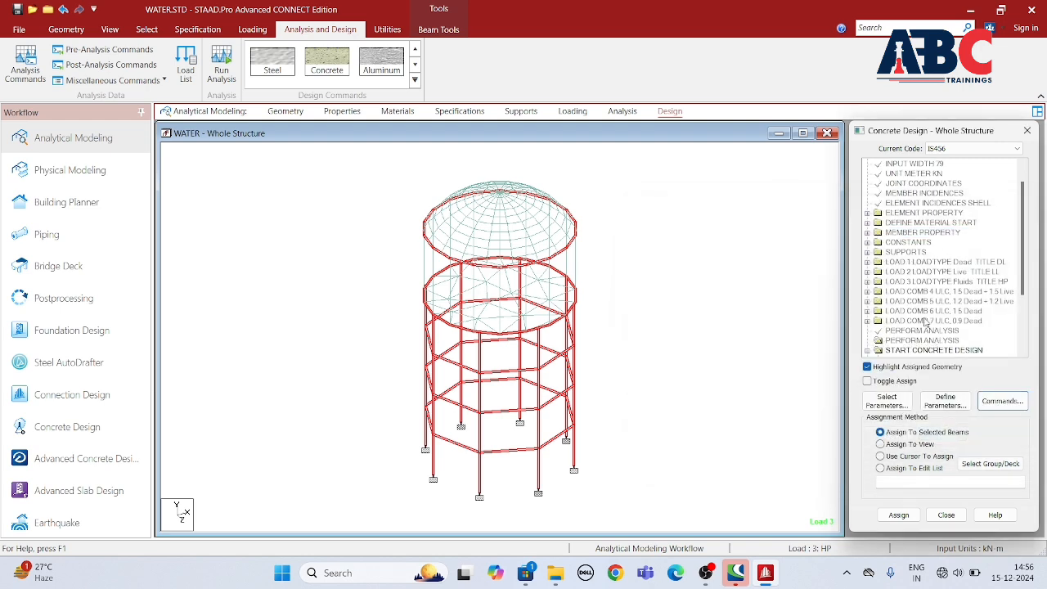
Step: Run the analysis and concrete design again, and stay in modeling mode when it finishes
{"action": "left_click", "coordinate": [222, 65]}
{"action": "left_click", "coordinate": [510, 367]}
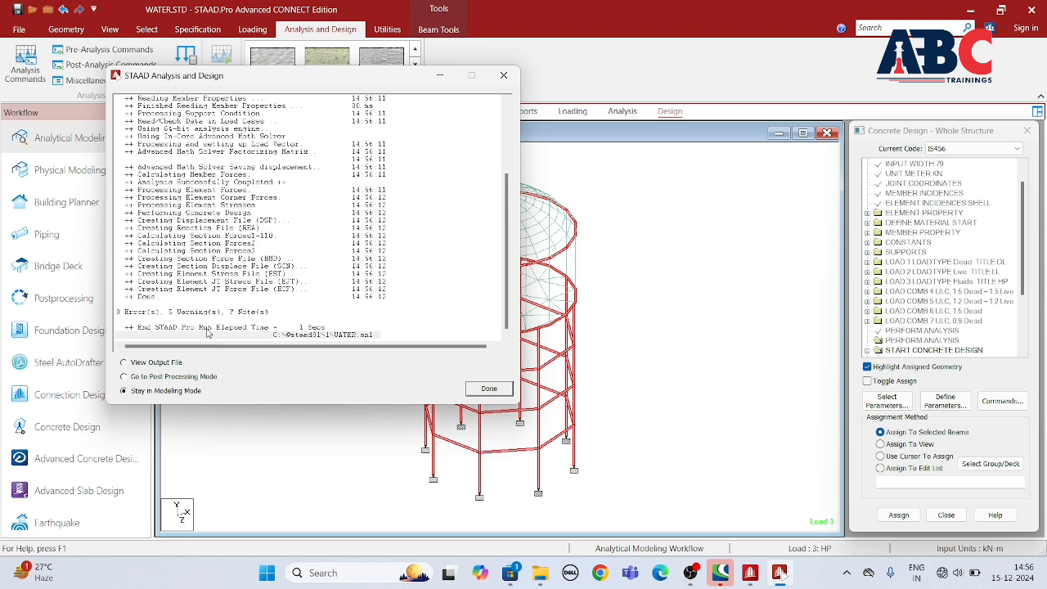
{"action": "left_click", "coordinate": [484, 388]}
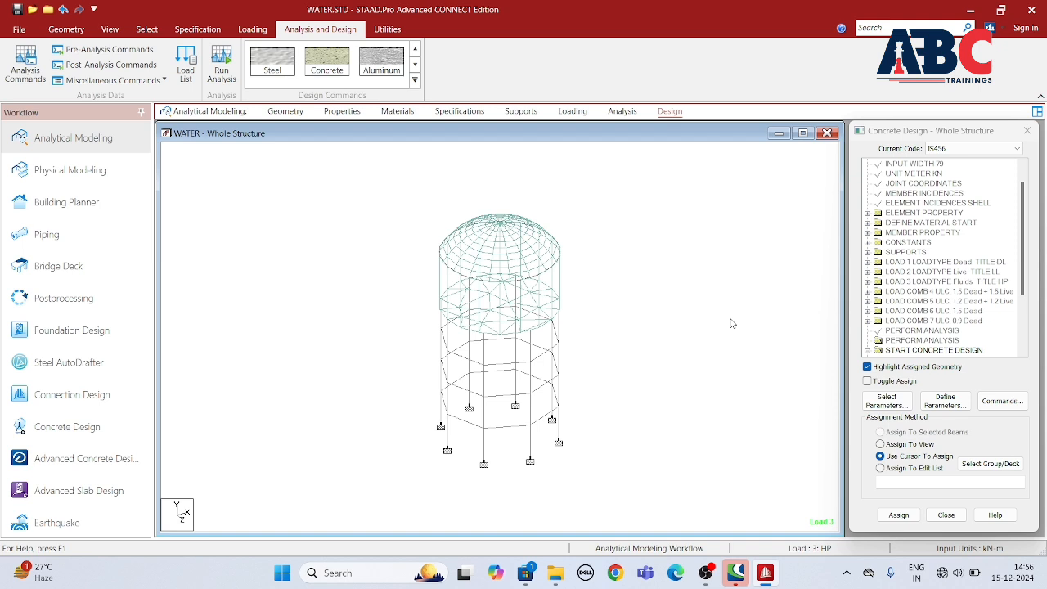
Step: Examine the water tank from several angles in a 3D rendering, and close the rendered view
{"action": "left_click", "coordinate": [110, 29]}
{"action": "left_click", "coordinate": [797, 62]}
{"action": "left_click_drag", "start_coordinate": [712, 331], "coordinate": [535, 369]}
{"action": "left_click_drag", "start_coordinate": [727, 289], "coordinate": [470, 325]}
{"action": "left_click_drag", "start_coordinate": [725, 186], "coordinate": [551, 197]}
{"action": "left_click_drag", "start_coordinate": [557, 329], "coordinate": [525, 266]}
{"action": "left_click_drag", "start_coordinate": [404, 352], "coordinate": [517, 384]}
{"action": "left_click_drag", "start_coordinate": [373, 358], "coordinate": [454, 343]}
{"action": "left_click", "coordinate": [779, 196]}
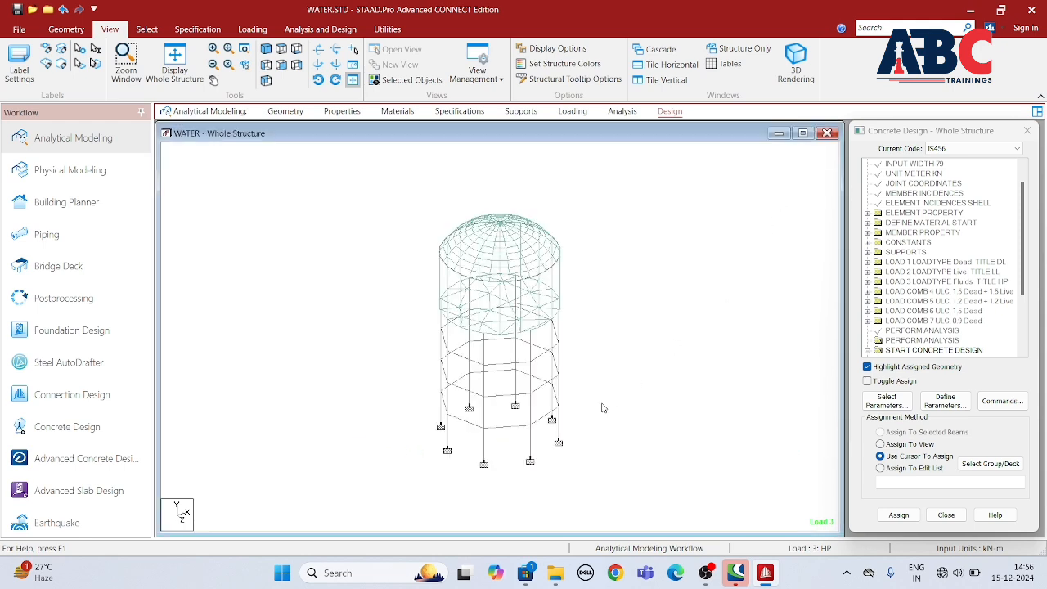